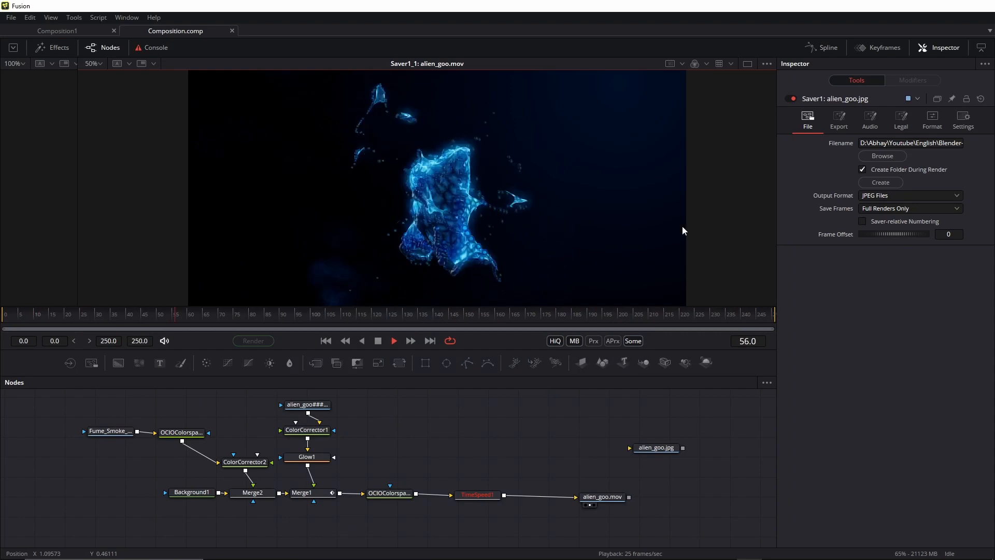
- Collapse the Nodes panel so the viewer shows the glowing blue goo render larger
drag(517, 375, 517, 537)
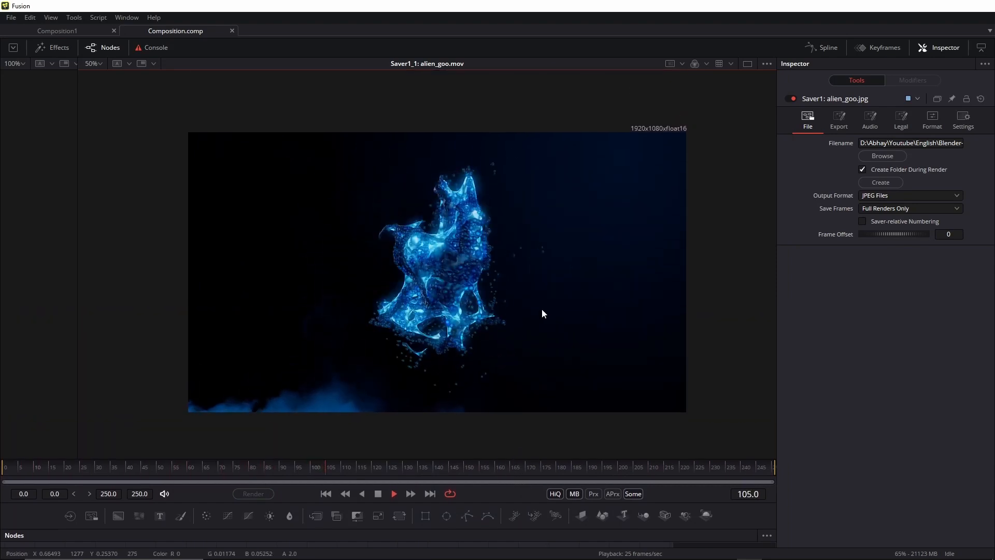
scroll(544, 307, up, 2)
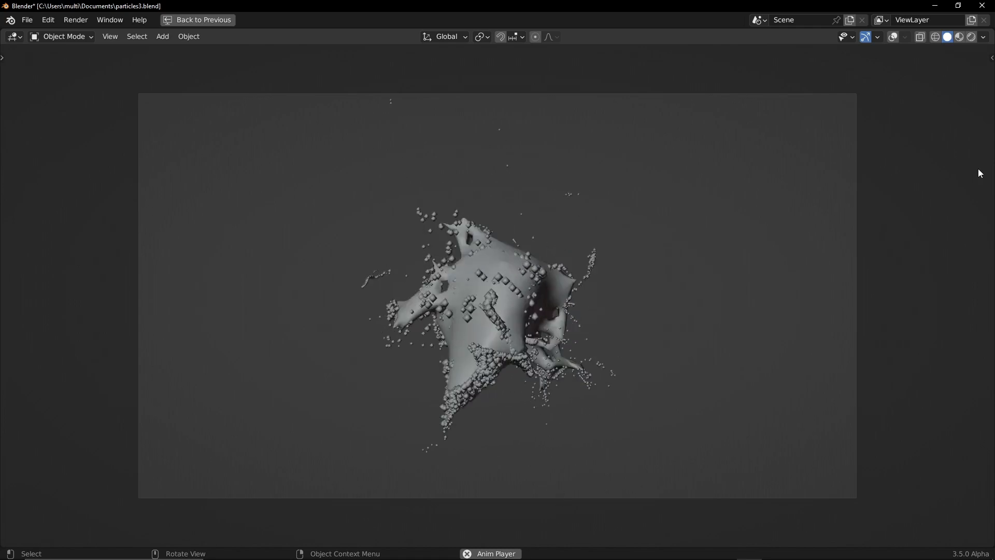
- Leave fullscreen playback and return to the node layout workspace
key(Escape)
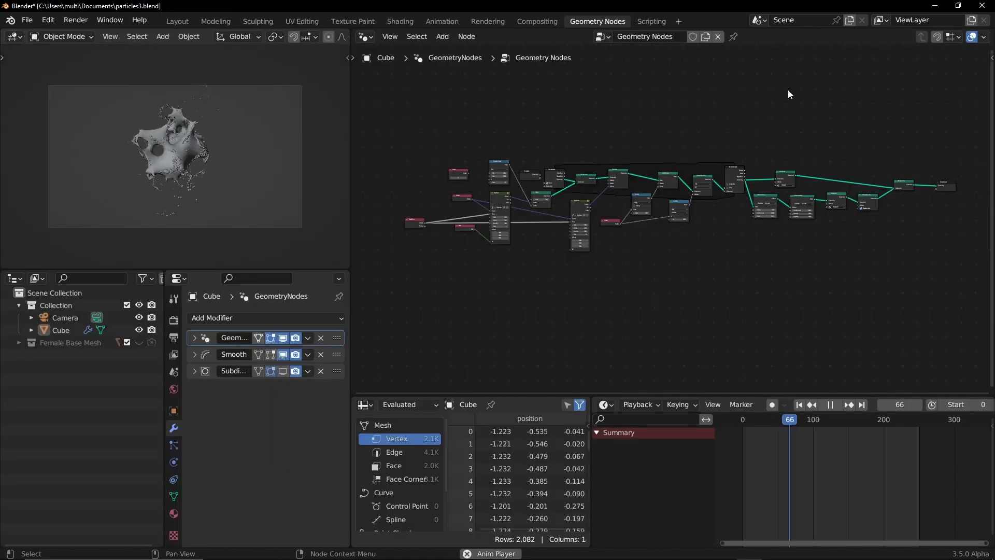
scroll(293, 158, up, 4)
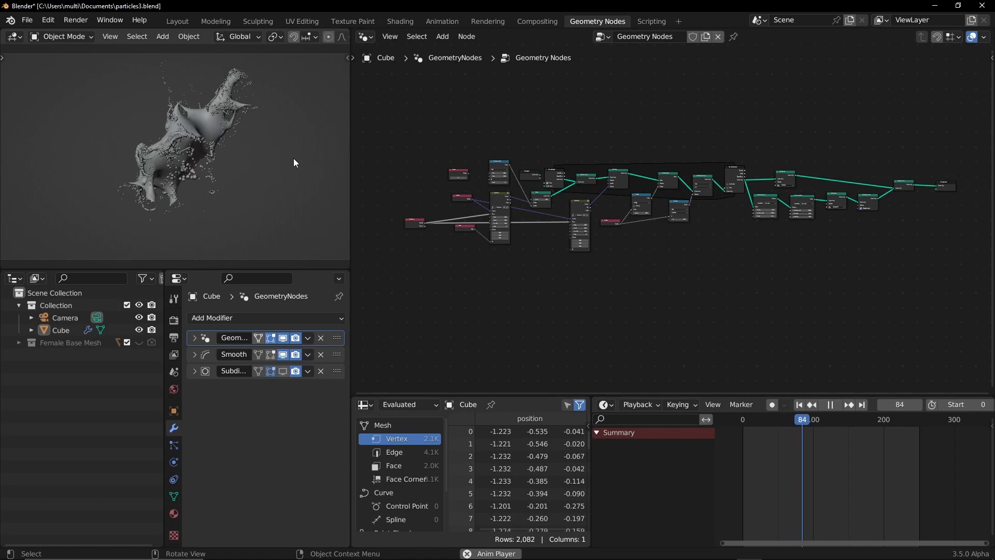
scroll(653, 222, up, 2)
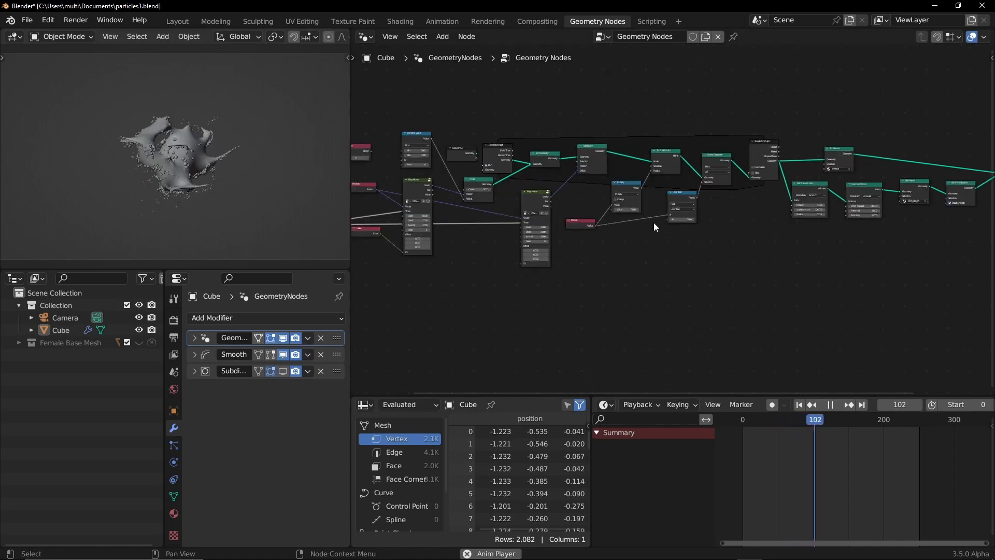
scroll(653, 223, up, 2)
scroll(637, 214, up, 2)
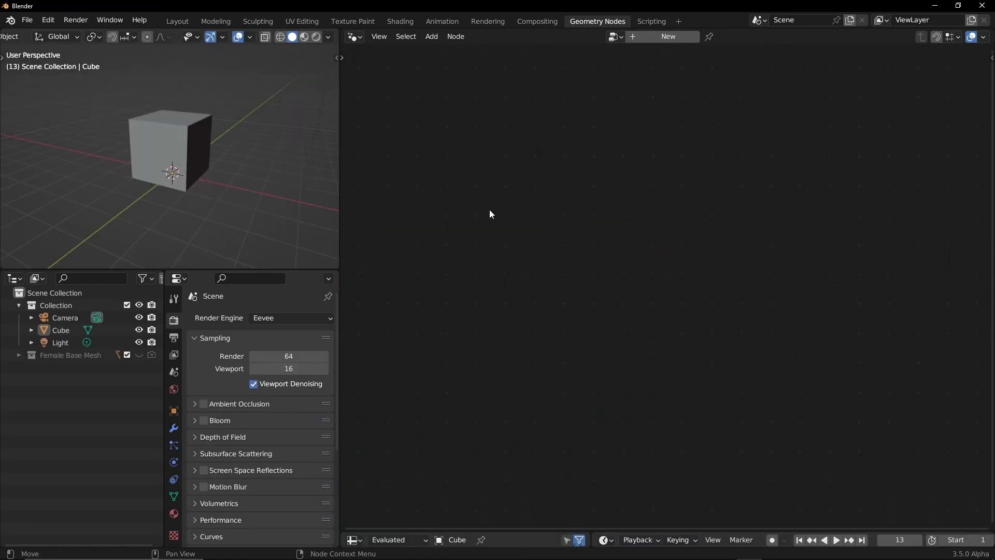
- Create a new Geometry Nodes tree on the Cube with Group Input and Group Output
click(215, 128)
click(655, 36)
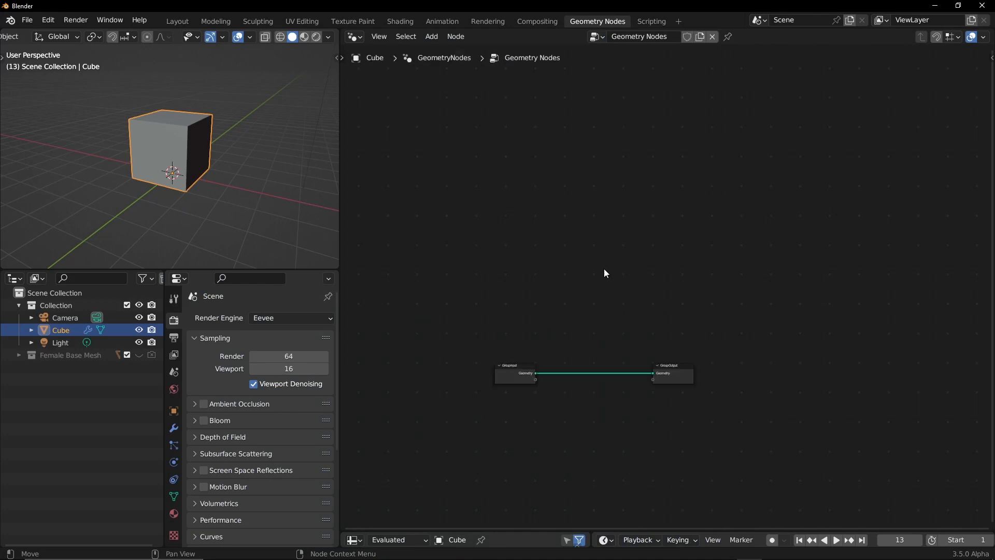
ctrl+middle_drag(604, 268, 595, 172)
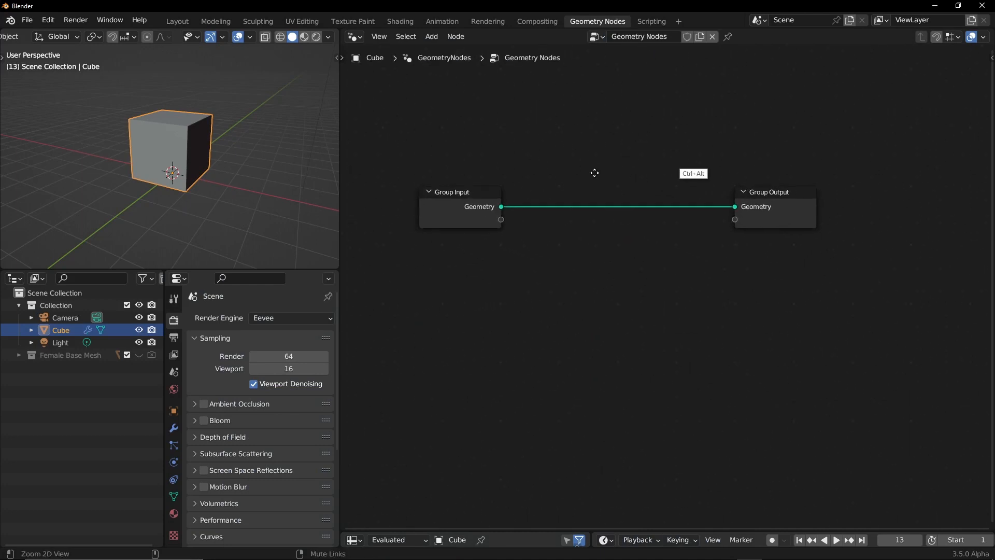
- Add Simulation Input and Simulation Output nodes below the group nodes
click(431, 37)
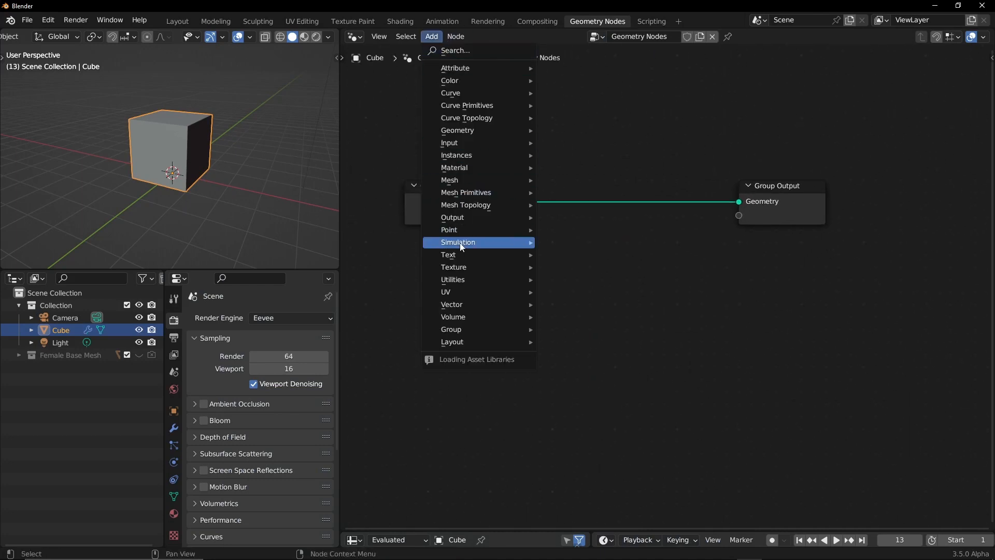
mouse_move(458, 242)
click(587, 244)
click(490, 309)
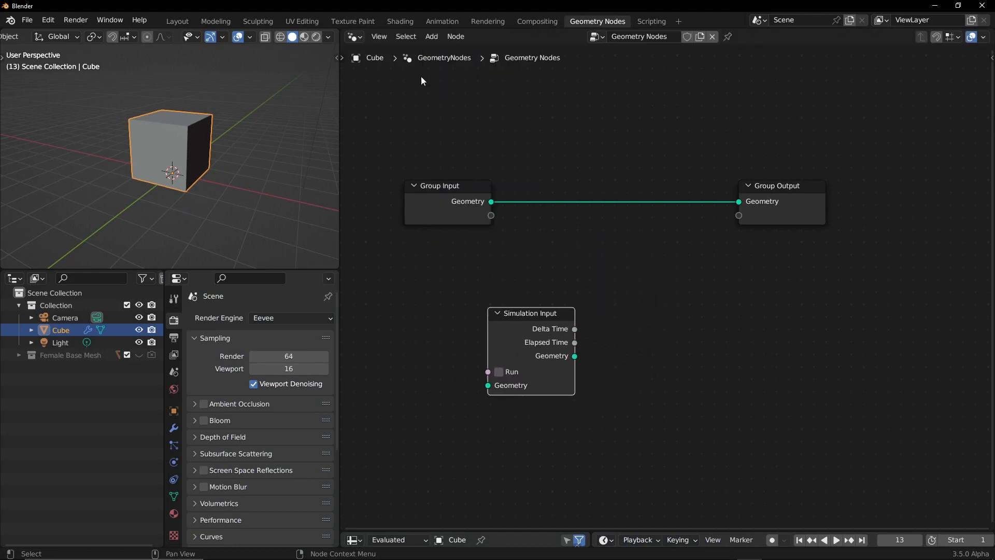
click(431, 37)
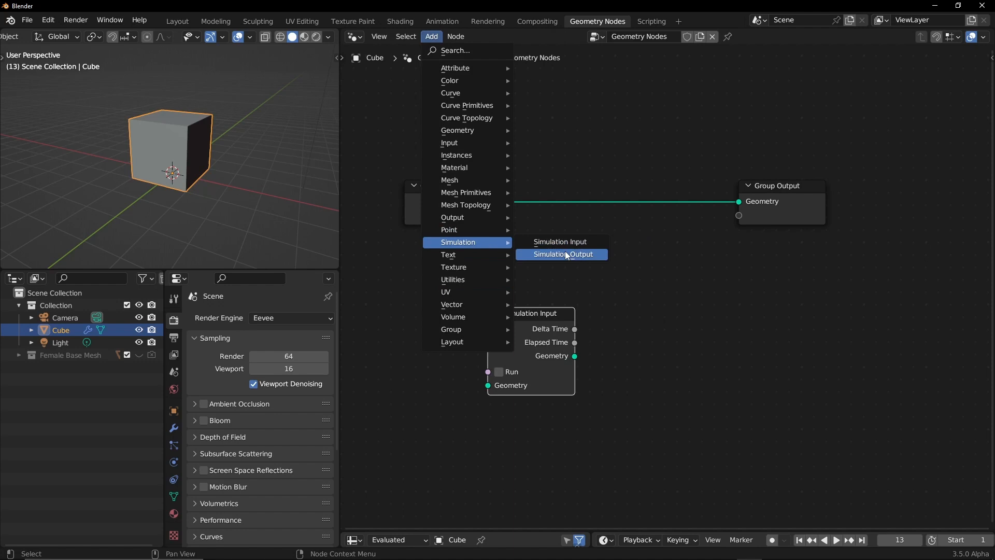
click(564, 251)
click(731, 299)
key(g)
click(712, 298)
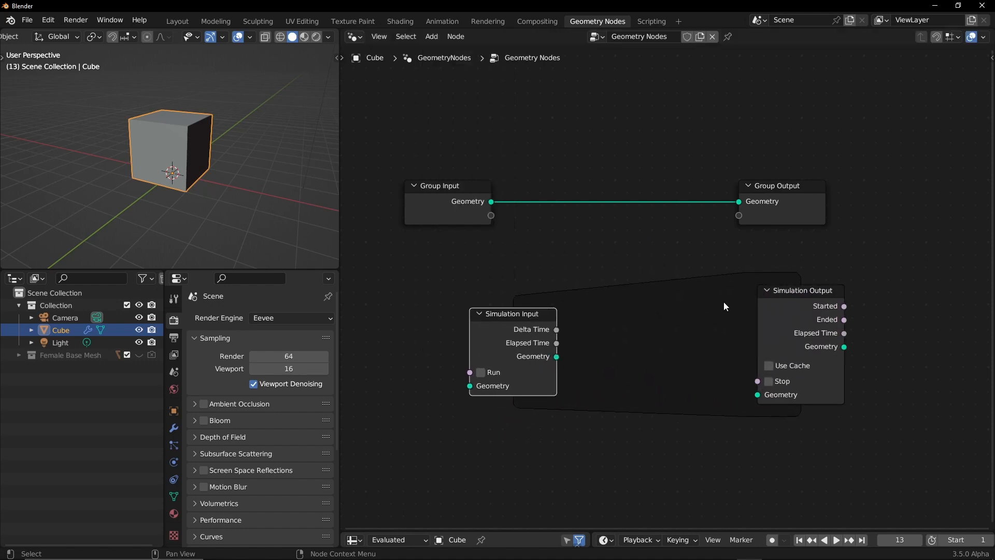
- Sketch annotation arcs illustrating the simulation data loop, then clear them
drag(796, 290, 782, 290)
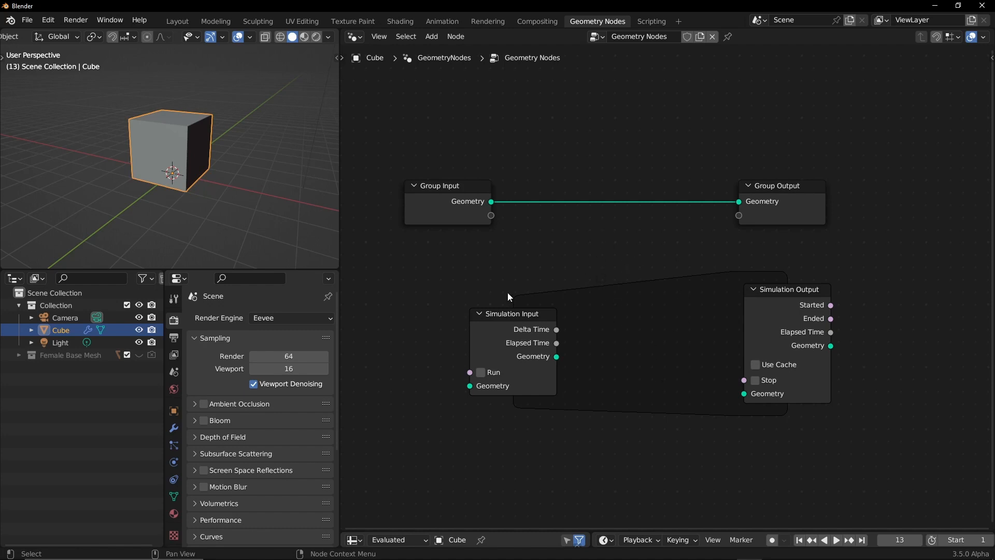
ctrl+right_drag(507, 292, 709, 236)
drag(708, 236, 688, 256)
drag(790, 420, 514, 427)
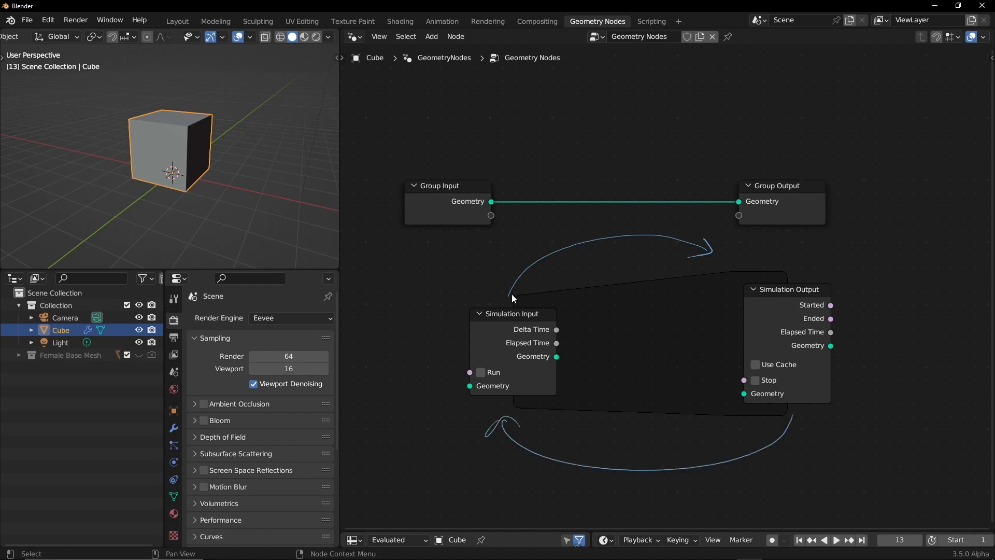
mouse_move(543, 437)
mouse_down()
mouse_move(517, 404)
mouse_move(560, 326)
mouse_move(621, 257)
mouse_up()
key(ctrl+z)
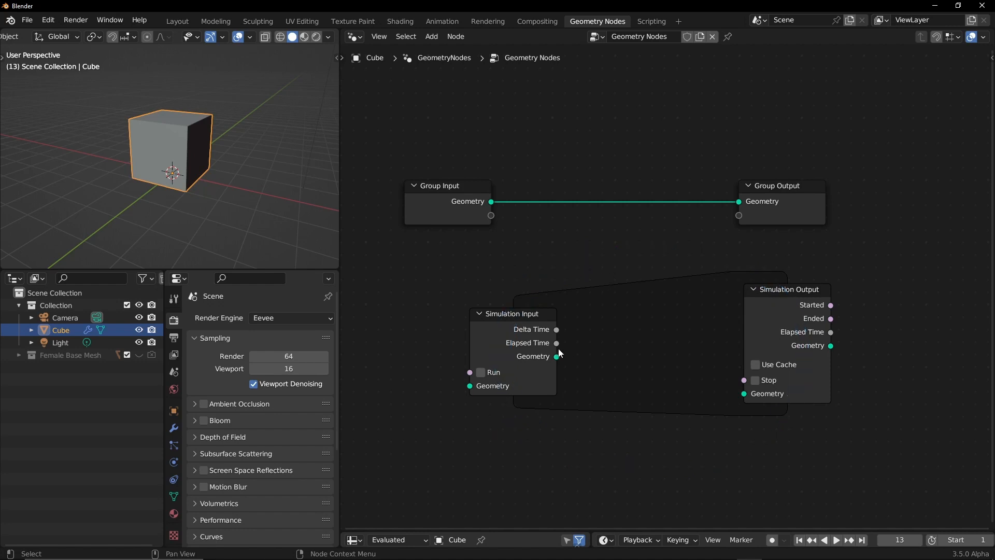
- Link Simulation Input Geometry to Simulation Output Geometry and tidy both nodes
drag(556, 357, 744, 393)
drag(785, 289, 777, 295)
drag(517, 334, 511, 325)
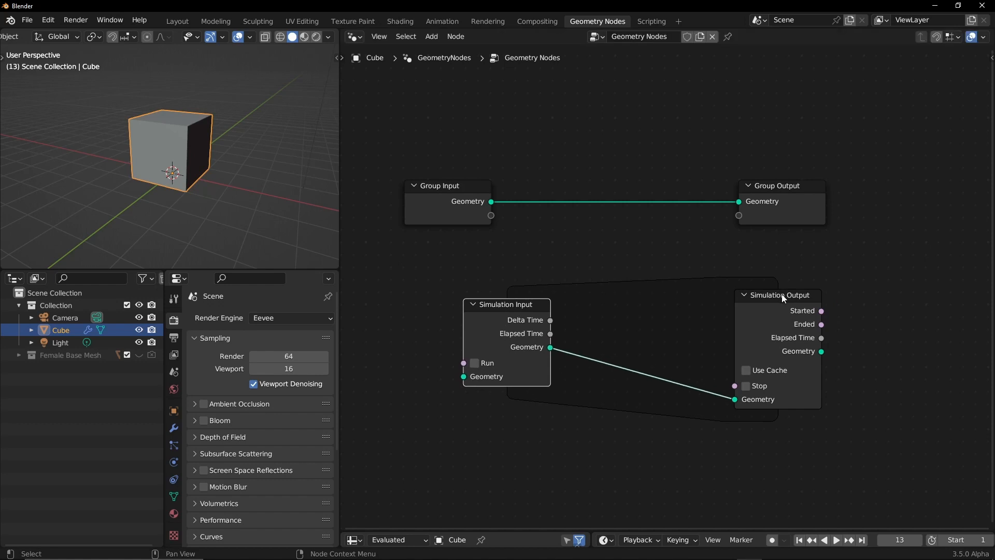
drag(780, 295, 766, 292)
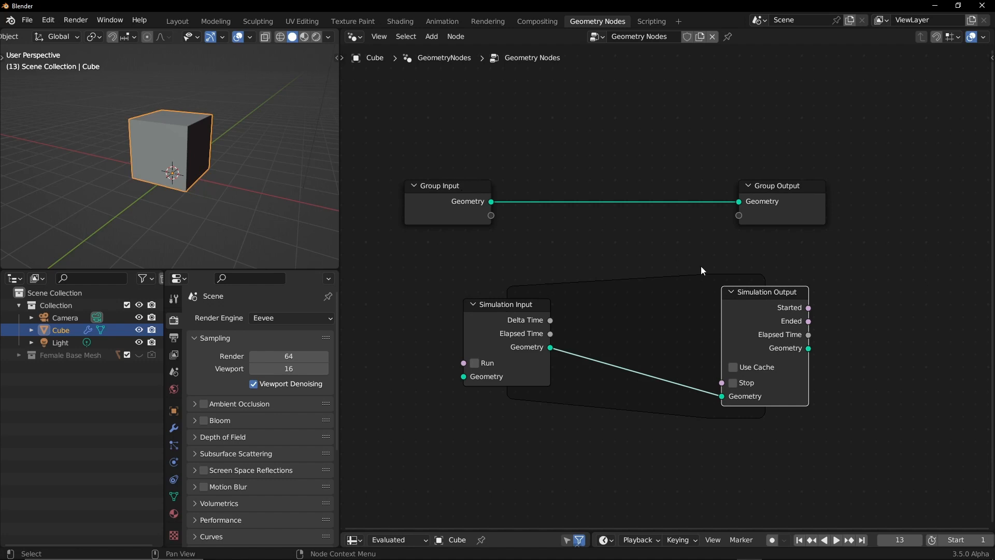
- Move Group Output after the simulation zone and feed it Simulation Output Geometry
middle_drag(640, 227, 630, 178)
drag(753, 147, 856, 139)
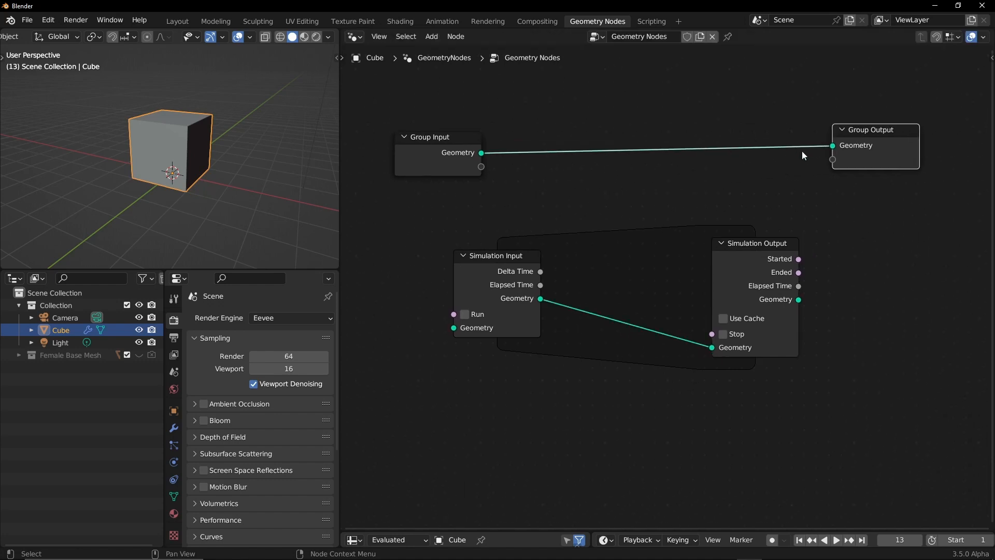
ctrl+right_drag(606, 118, 598, 262)
drag(869, 131, 916, 244)
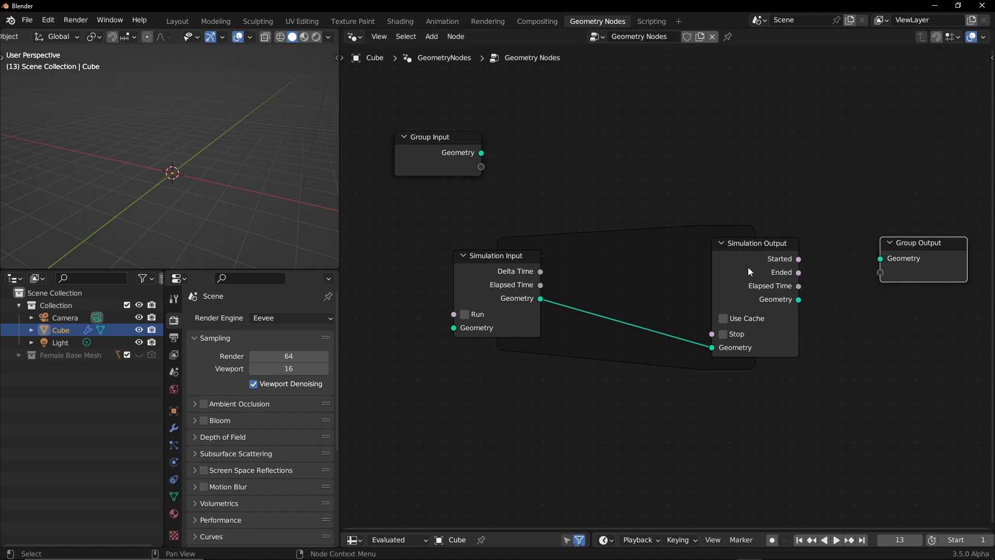
mouse_move(798, 300)
mouse_down()
mouse_move(880, 258)
mouse_move(893, 284)
mouse_up()
- Move Group Input left and feed its Geometry into Simulation Input
middle_drag(545, 234, 645, 215)
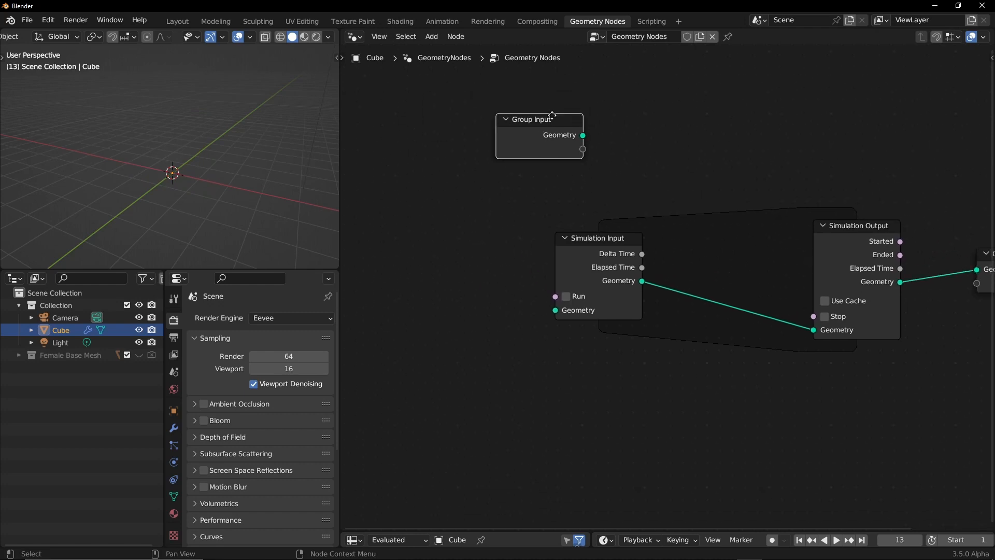
drag(538, 134, 438, 307)
mouse_move(493, 323)
mouse_down()
mouse_move(476, 315)
mouse_move(555, 310)
mouse_up()
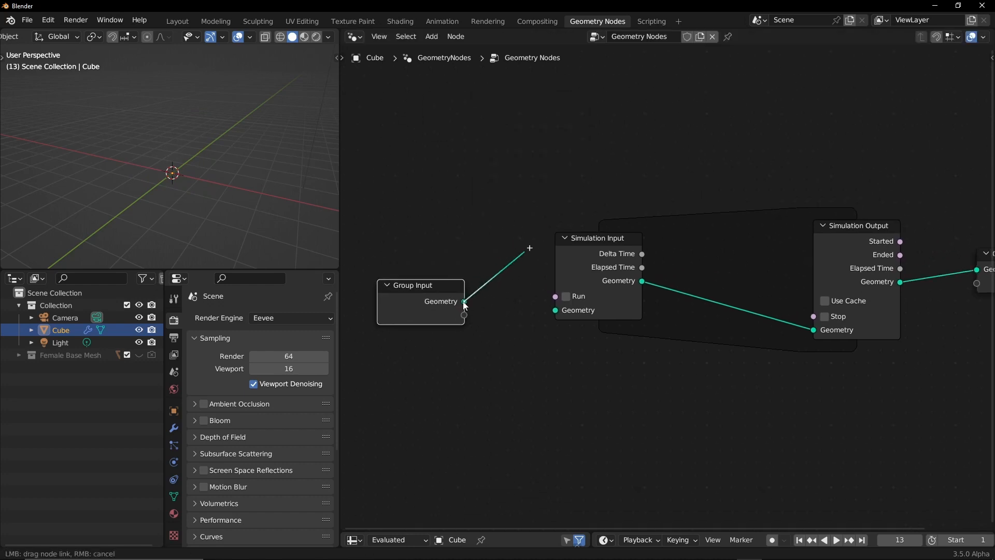
shift+middle_drag(611, 362, 560, 308)
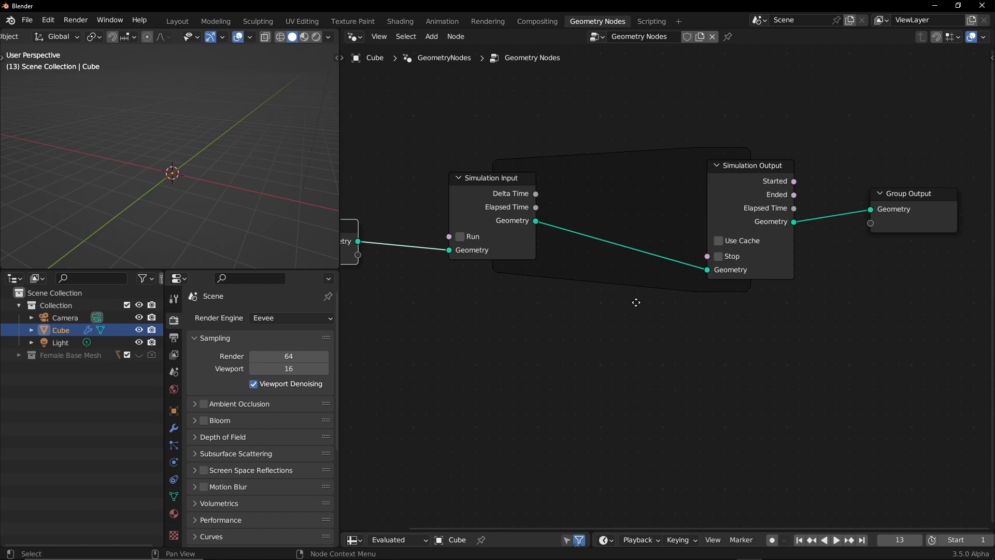
drag(389, 249, 420, 233)
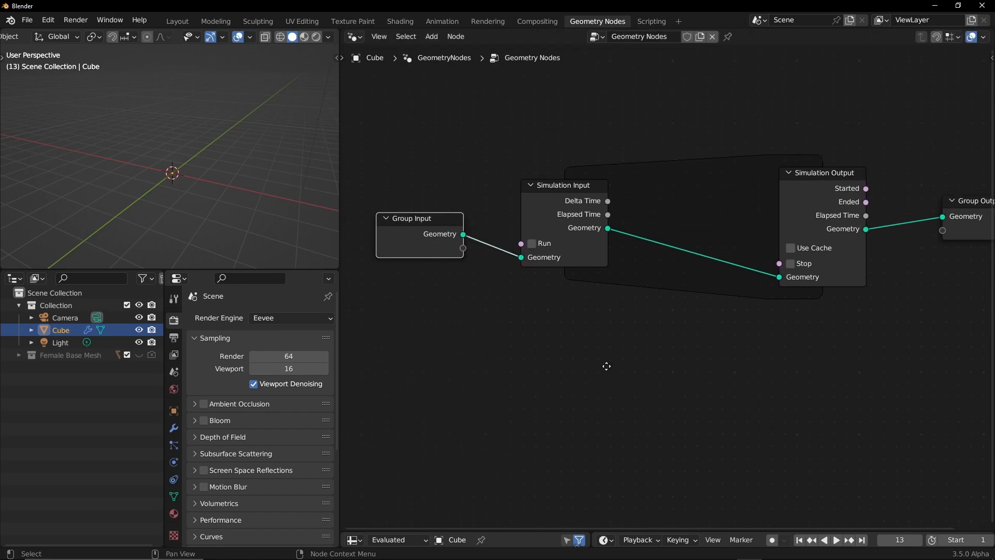
middle_drag(605, 361, 513, 267)
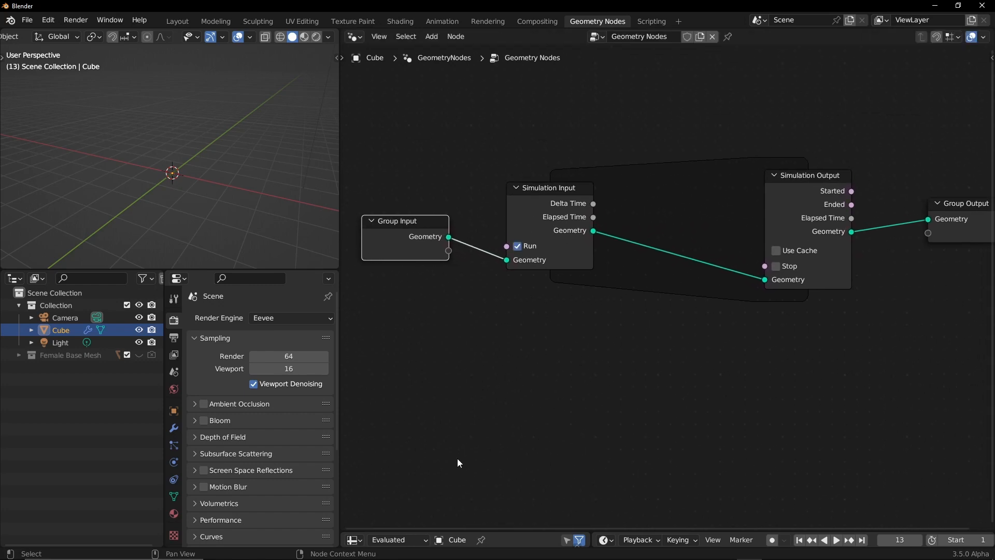
- Enlarge the spreadsheet and timeline area and show frames 0–300
drag(544, 532, 544, 381)
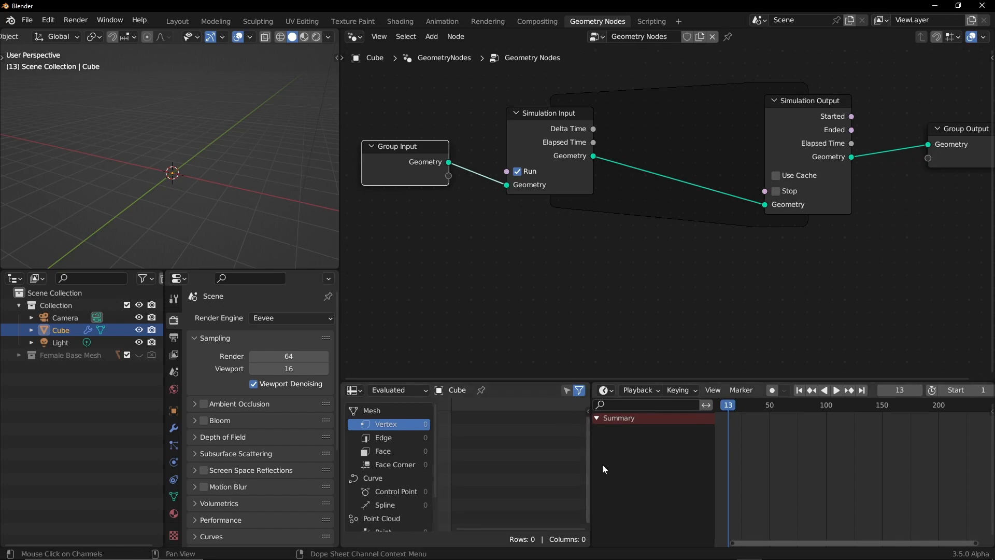
ctrl+middle_drag(823, 439, 826, 441)
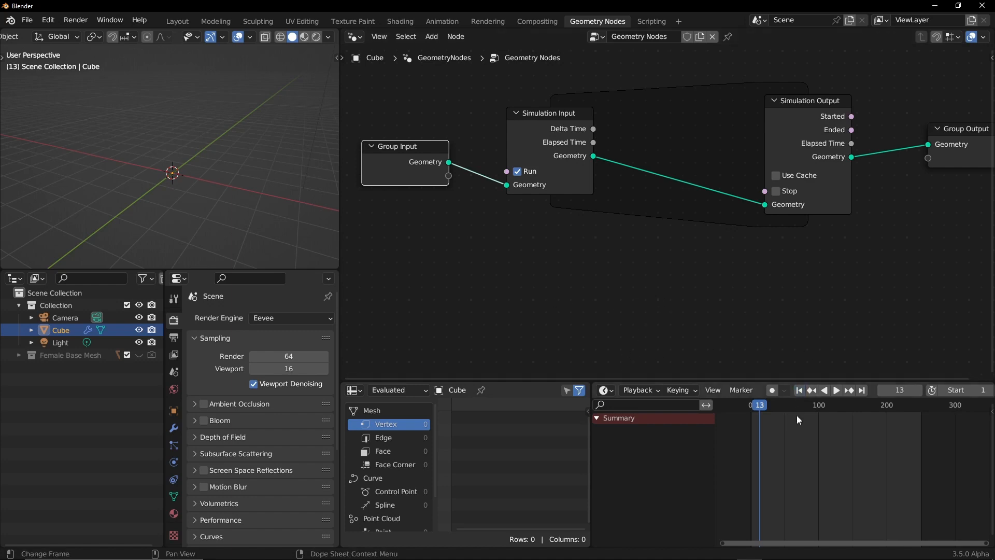
- Play the empty simulation a few times and reset the timeline to frame 1
click(799, 390)
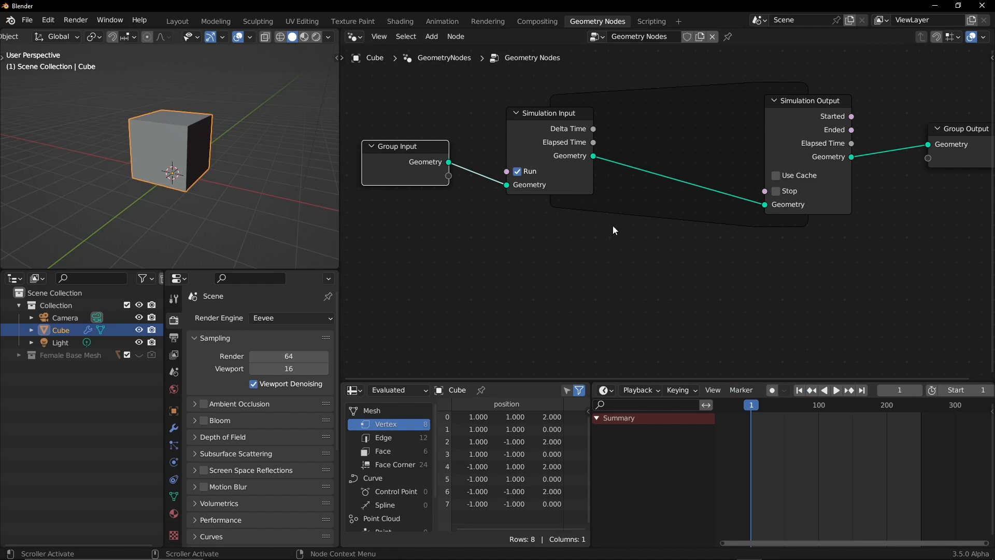
middle_drag(612, 225, 602, 243)
click(835, 389)
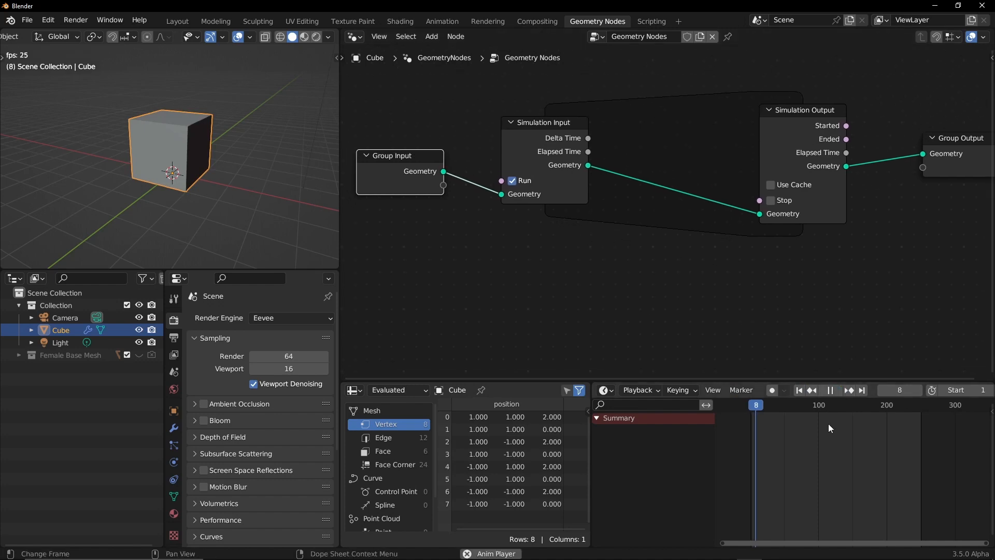
click(832, 389)
click(822, 393)
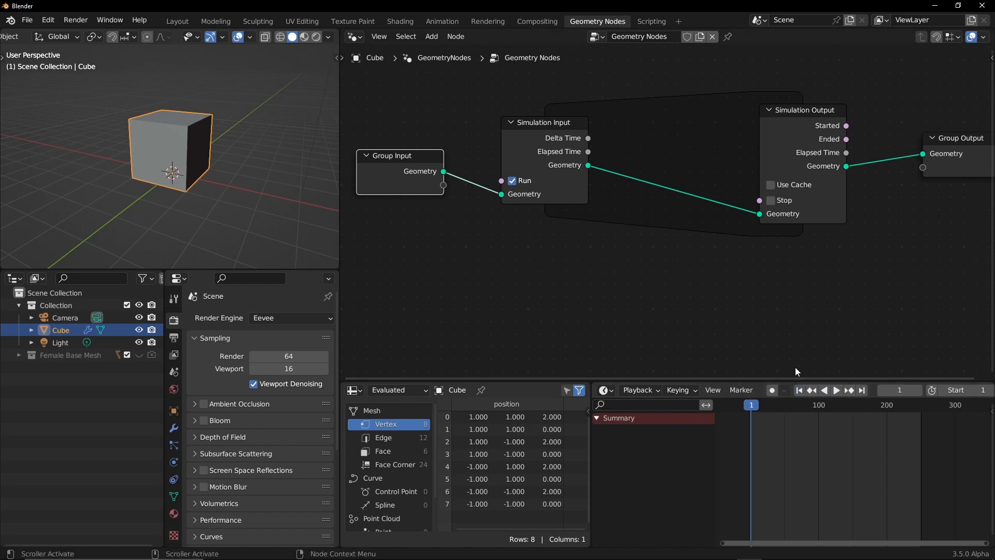
click(835, 390)
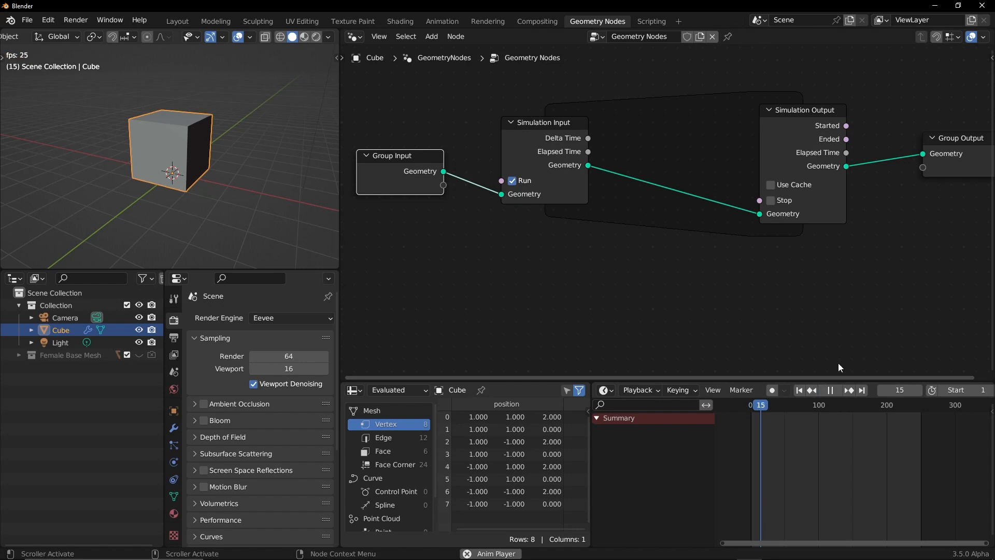
click(830, 390)
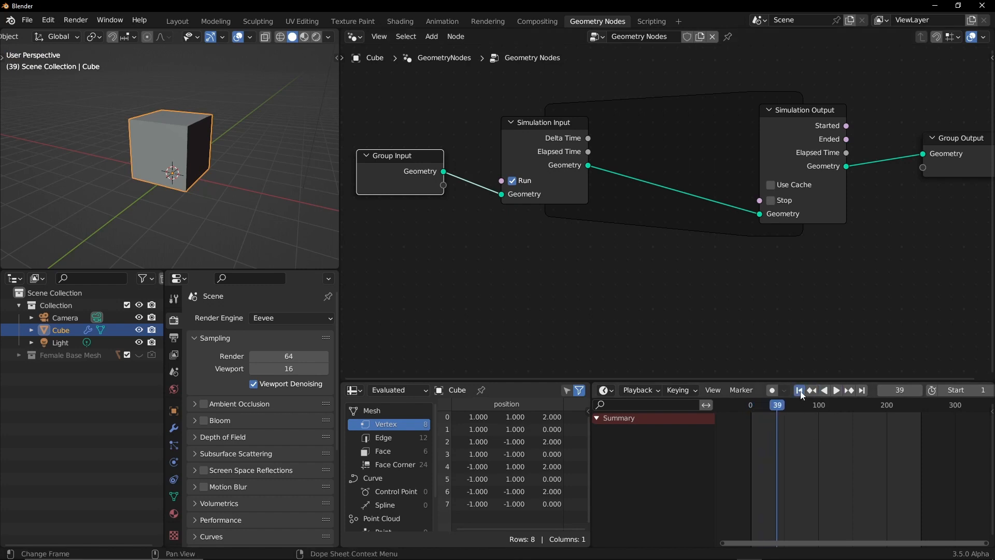
click(800, 390)
middle_drag(678, 153, 619, 224)
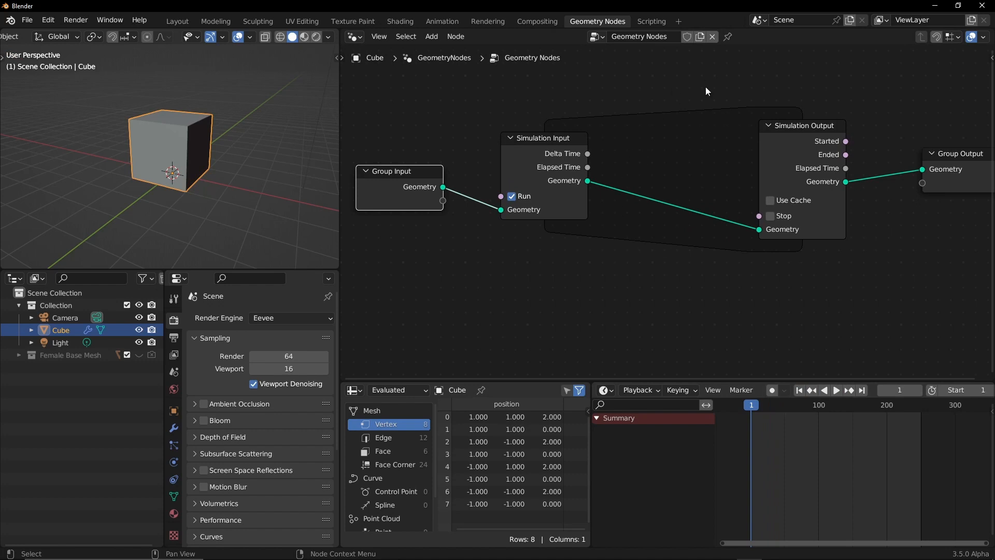
- Drop a Set Position node on the simulation link with Offset X 0.1 m
key(shift+a)
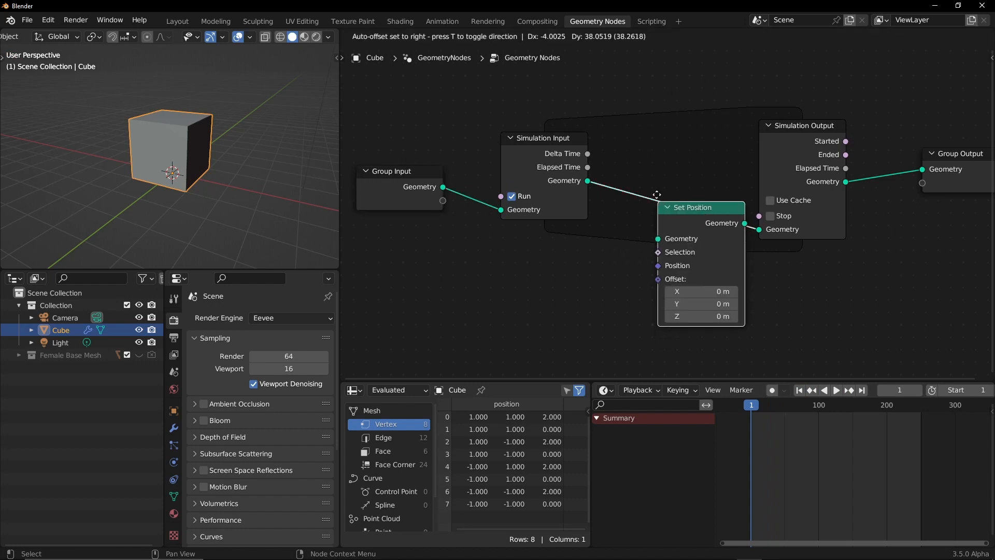
click(634, 130)
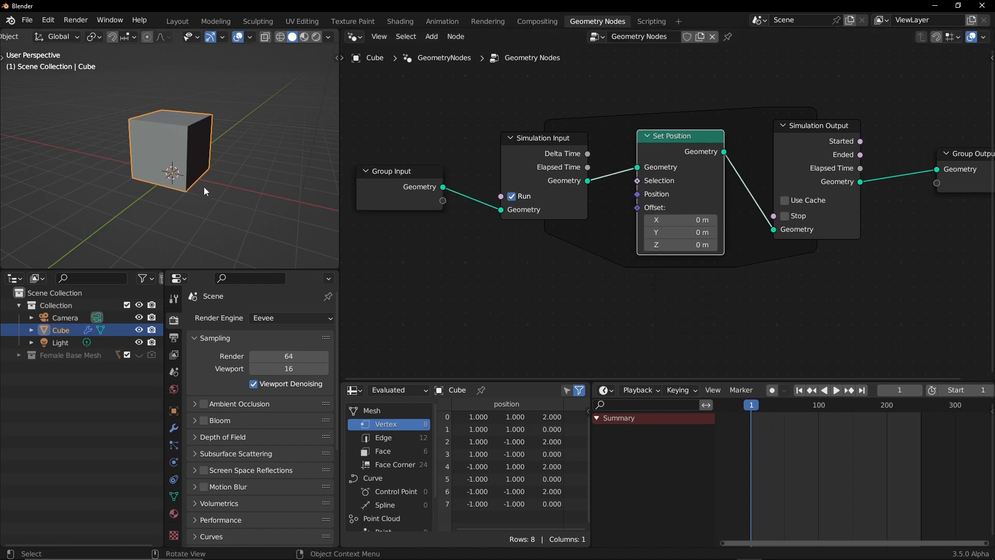
double_click(680, 220)
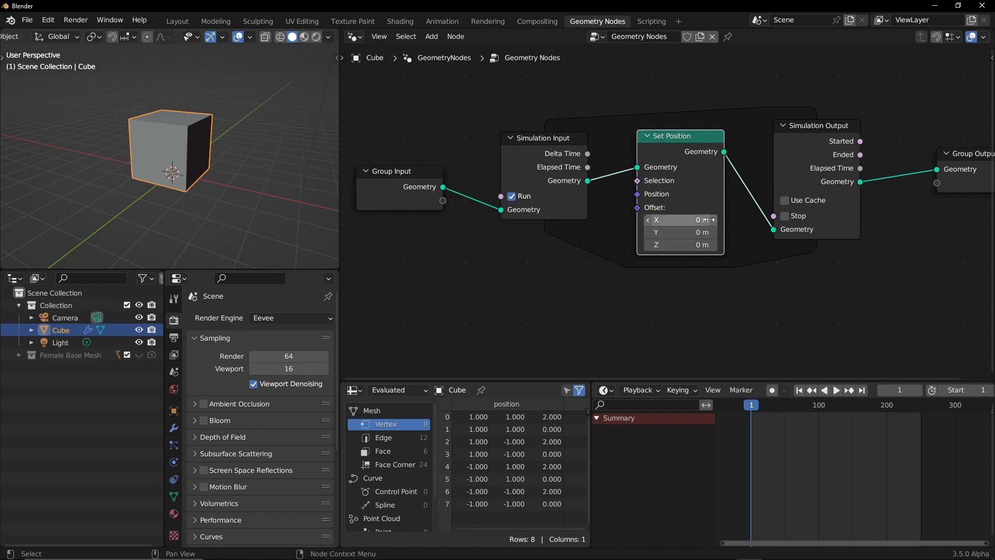
text(0.1)
key(Return)
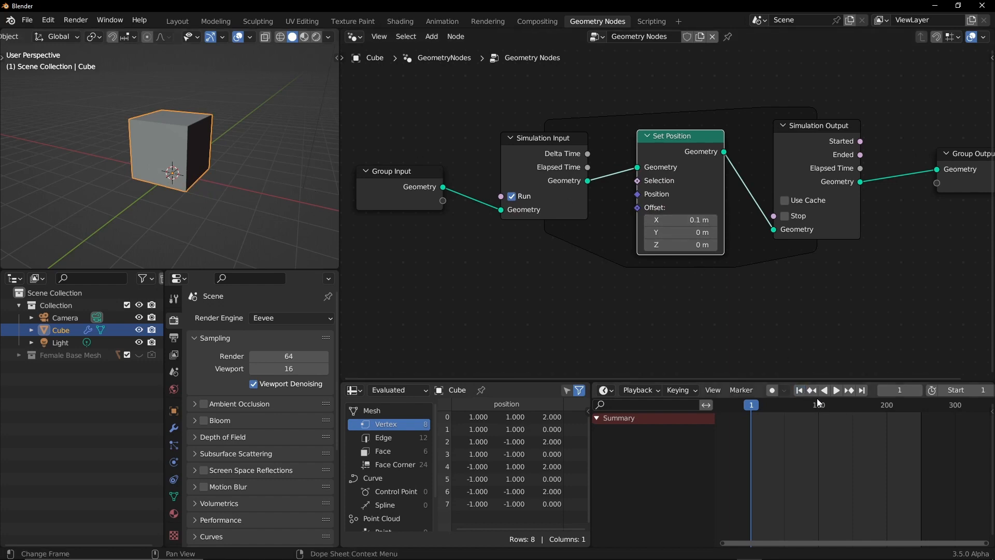
- Play the simulation to watch the cube drift along X, then stop at frame 1
click(835, 391)
scroll(257, 204, down, 3)
scroll(257, 204, down, 2)
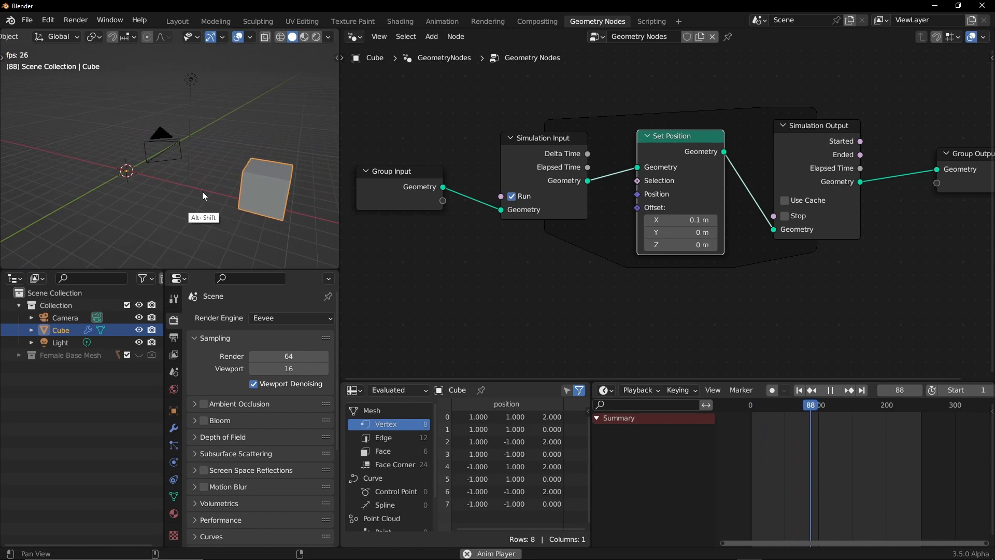
scroll(259, 165, down, 2)
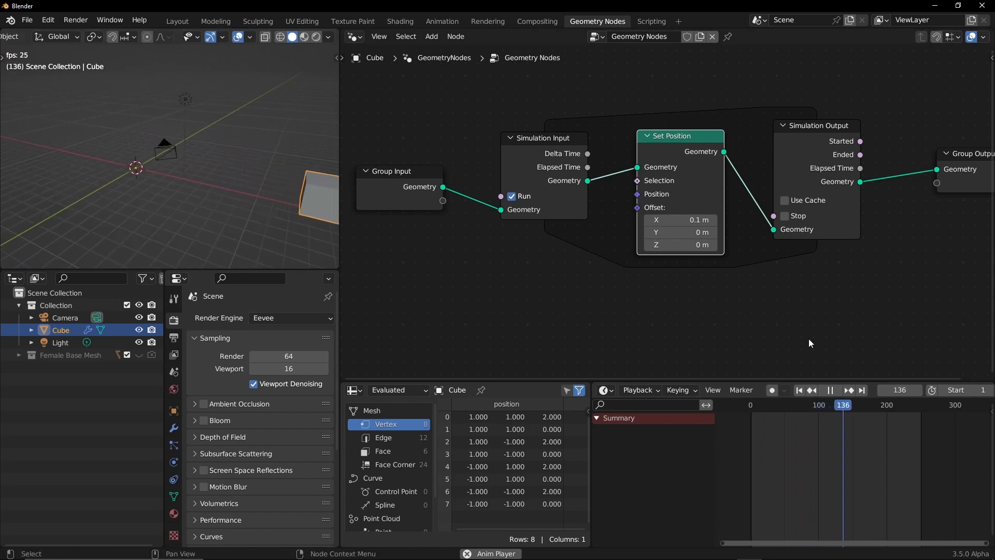
key(Escape)
scroll(503, 214, up, 1)
- Cut Group Input's link to the simulation and reset Offset X to 0 m
ctrl+drag(502, 202, 489, 233)
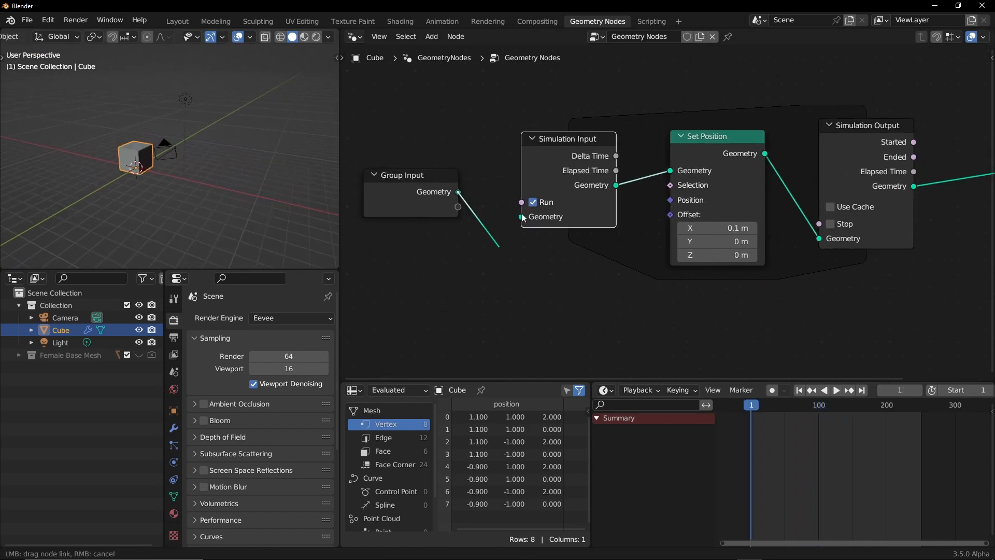
drag(411, 174, 426, 78)
scroll(686, 229, up, 1)
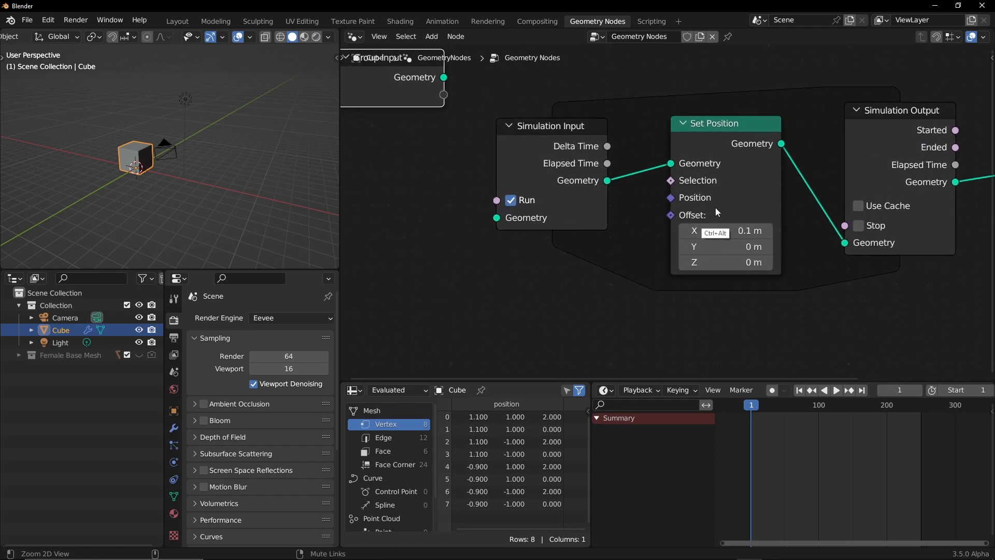
double_click(715, 231)
text(0)
key(Return)
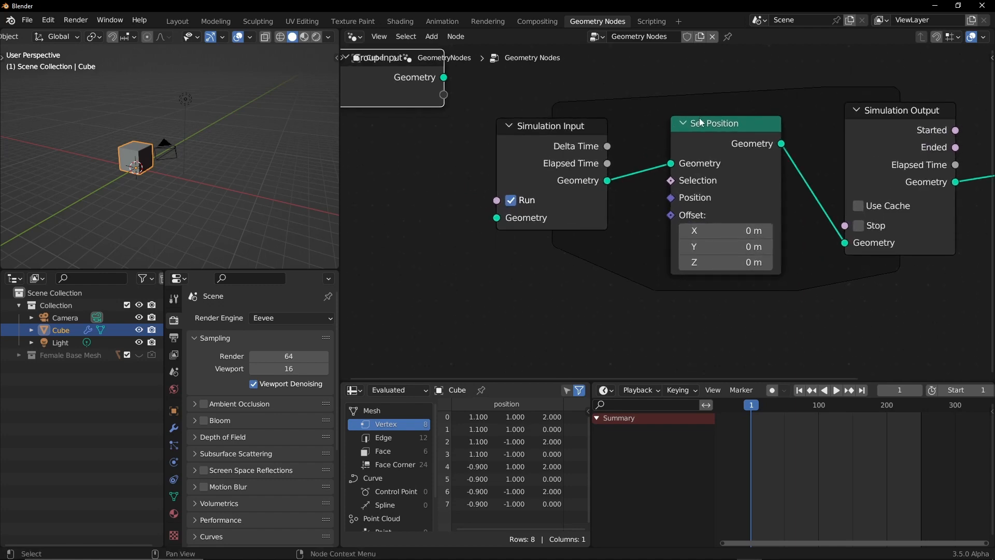
- Rearrange Set Position and move Simulation Output closer to Group Output
click(698, 123)
key(g)
click(730, 126)
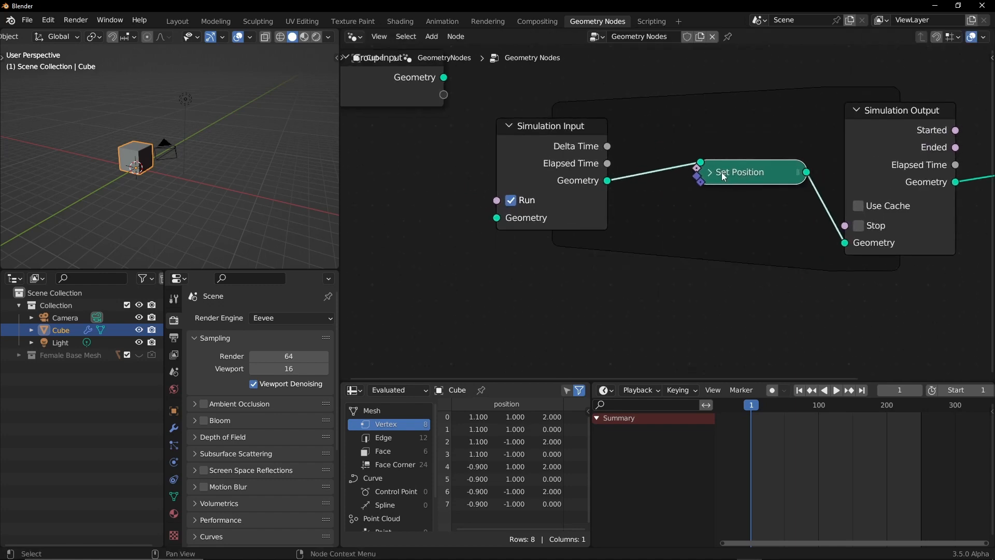
key(h)
scroll(662, 178, down, 1)
middle_drag(661, 179, 575, 159)
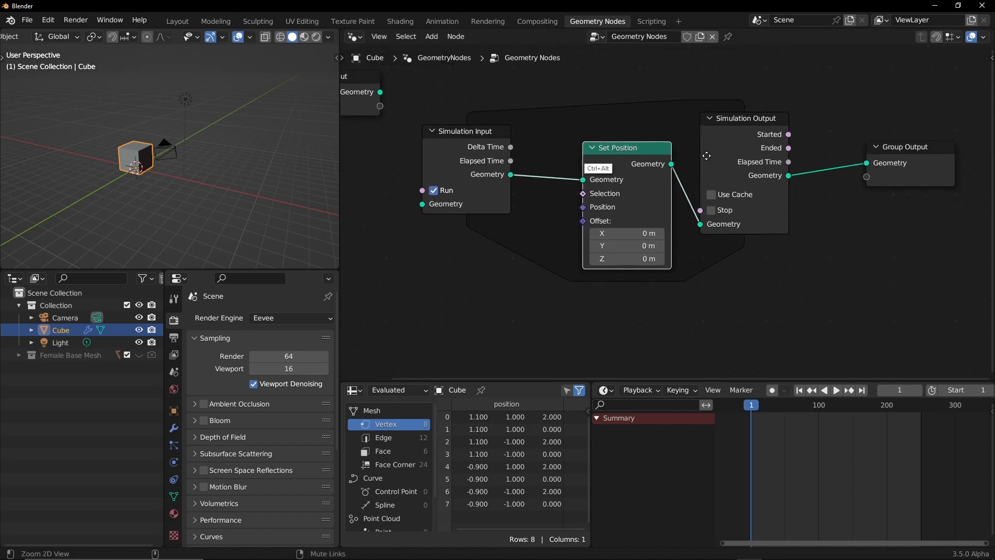
click(769, 125)
key(g)
click(943, 153)
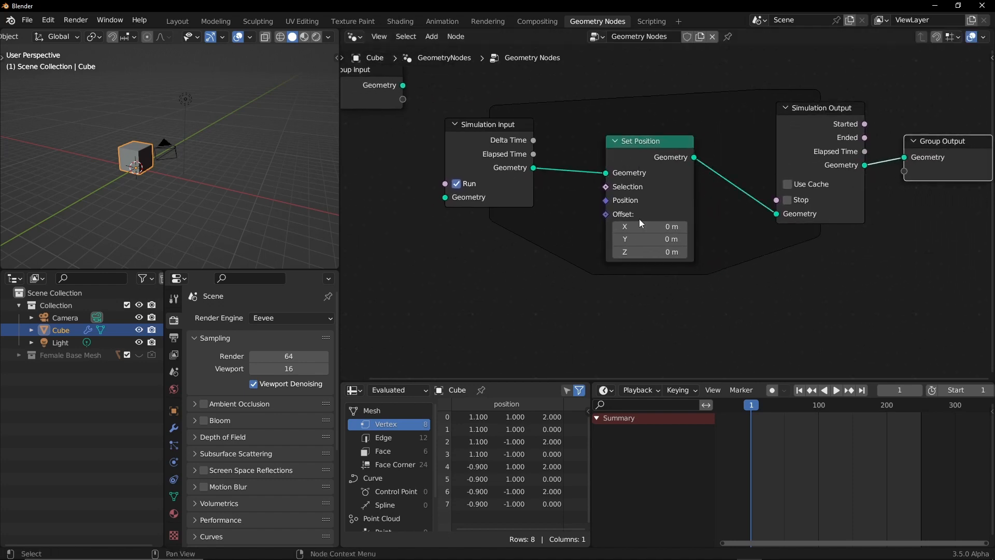
scroll(544, 210, up, 2)
middle_drag(545, 233, 657, 223)
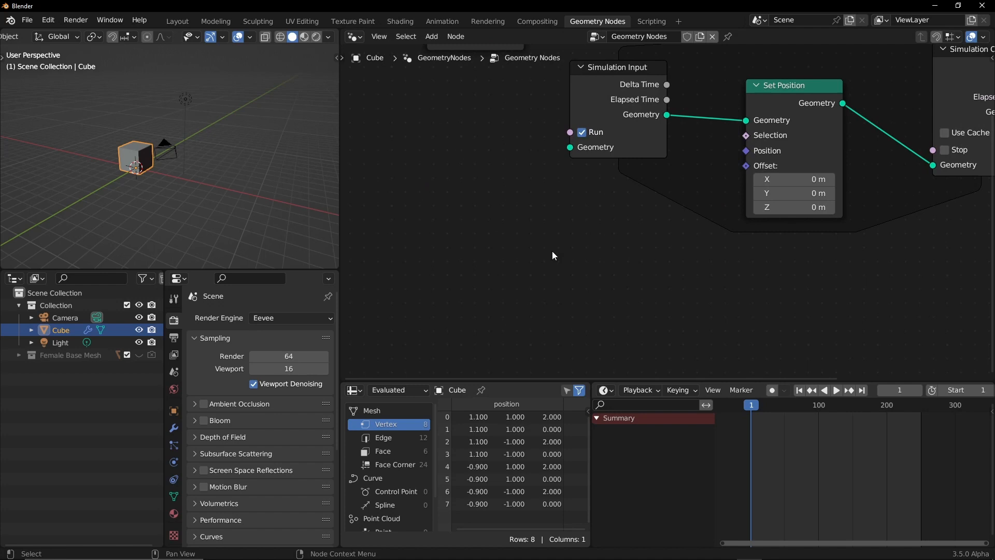
scroll(608, 216, down, 2)
scroll(608, 212, up, 2)
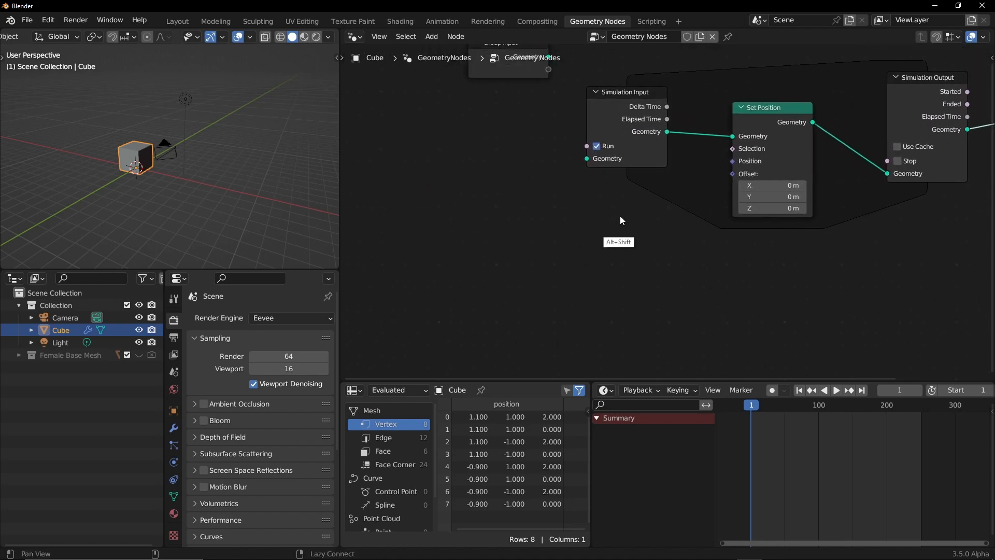
- Add a Points node and park it below the simulation zone
middle_drag(609, 213, 567, 225)
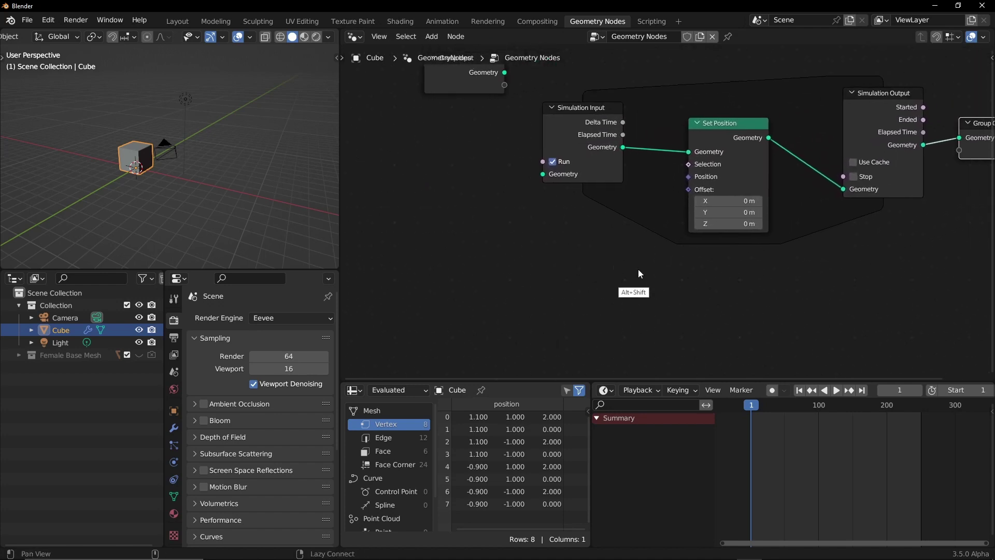
key(shift+a)
click(469, 234)
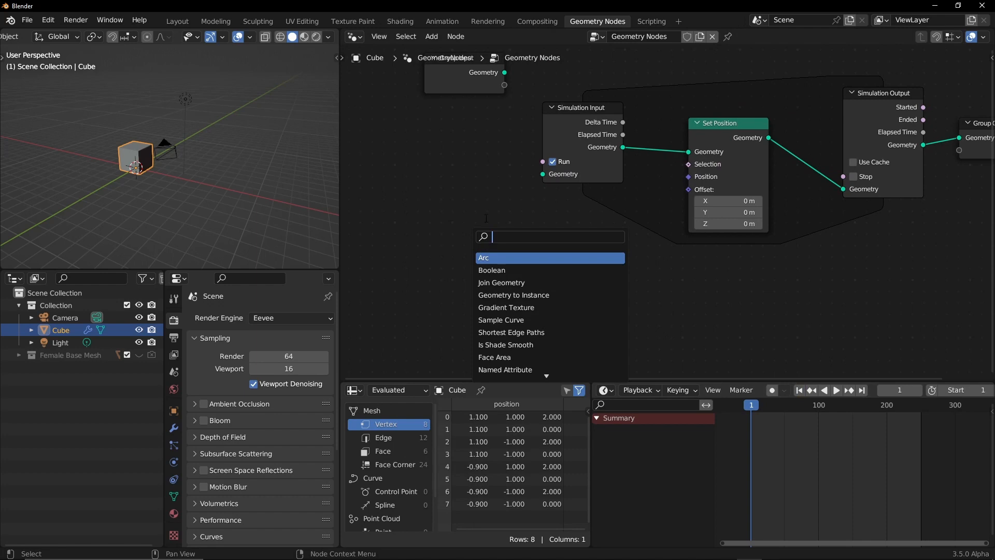
text(points)
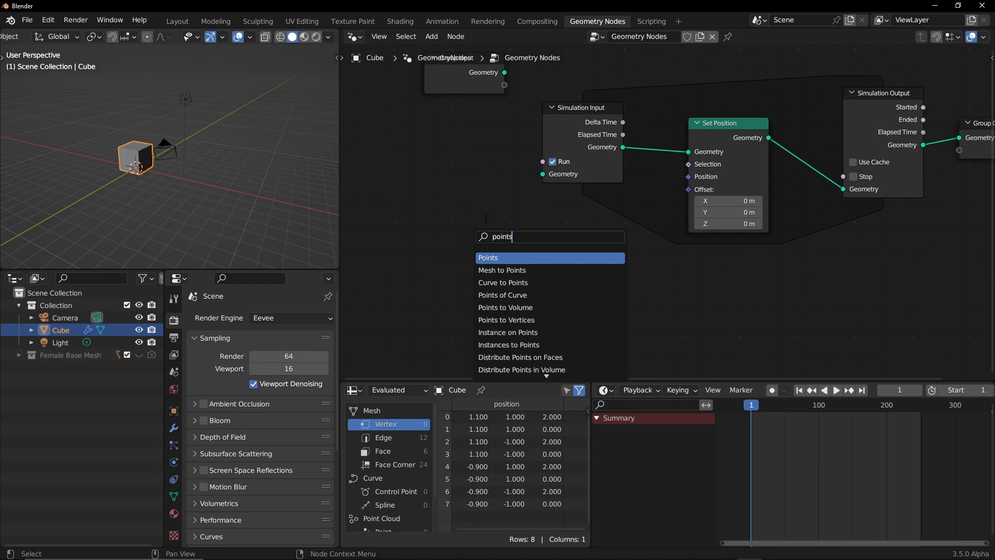
key(Return)
click(485, 218)
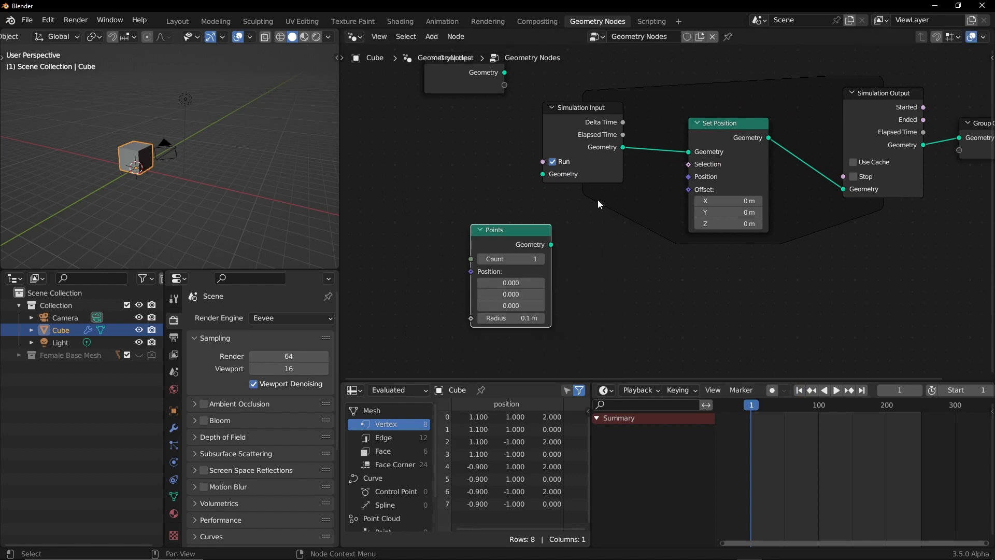
key(g)
click(490, 175)
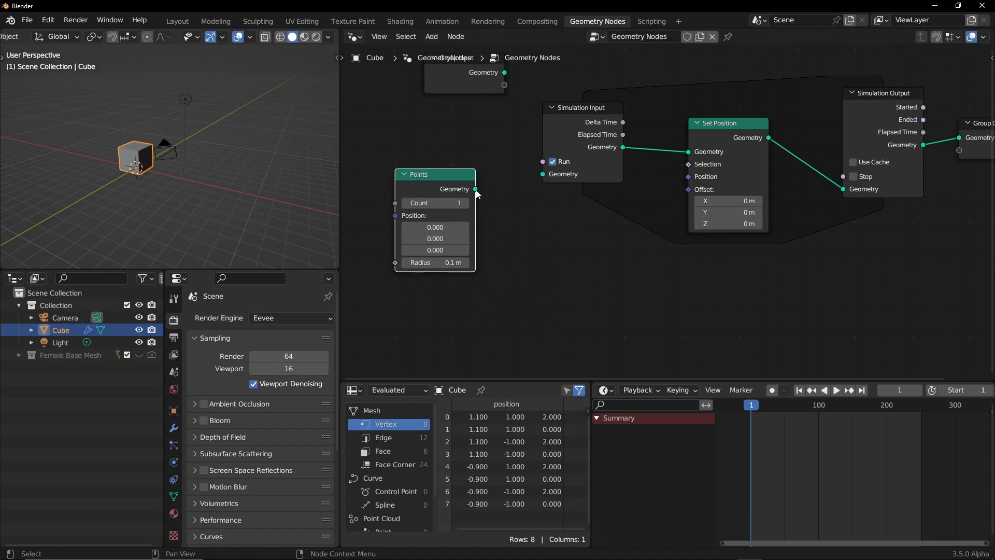
drag(476, 189, 533, 231)
key(Escape)
drag(435, 174, 588, 243)
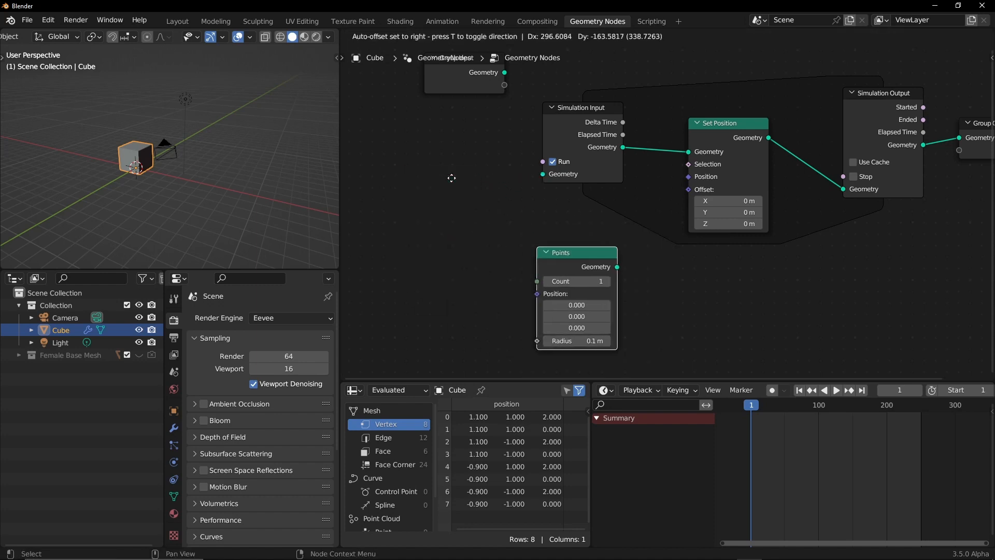
middle_drag(644, 218, 546, 231)
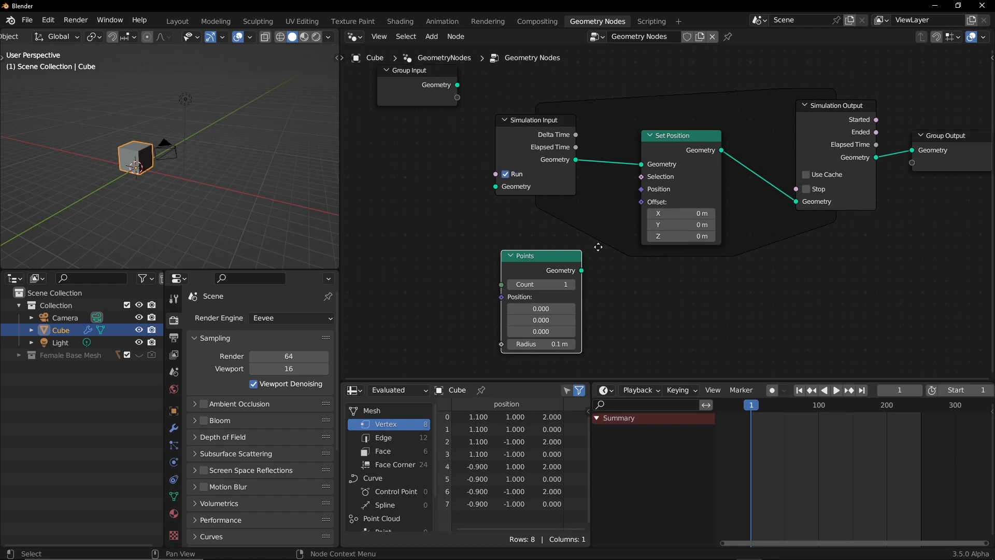
drag(622, 140, 669, 142)
- Drop Join Geometry between Simulation Input and Set Position and feed Points into it
key(shift+a)
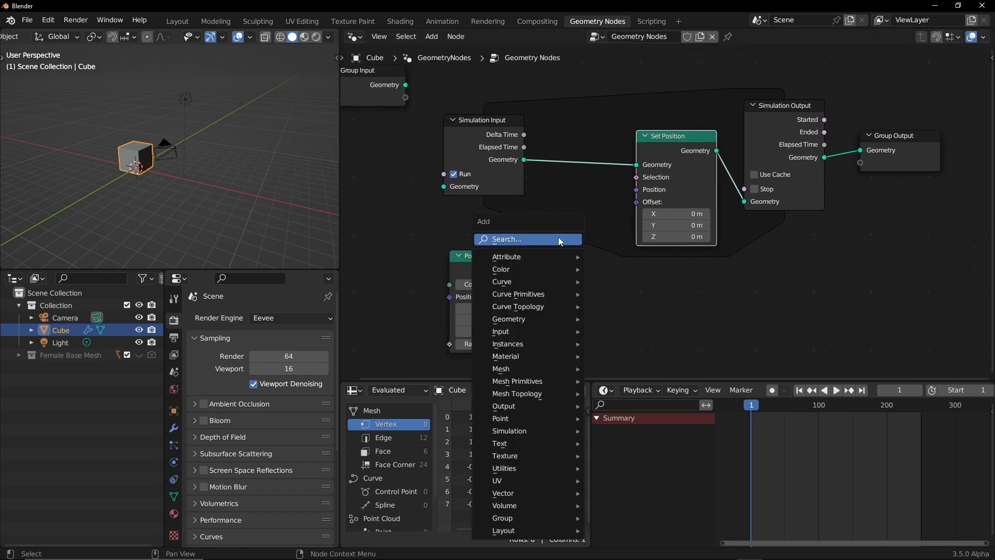
click(576, 257)
text(join)
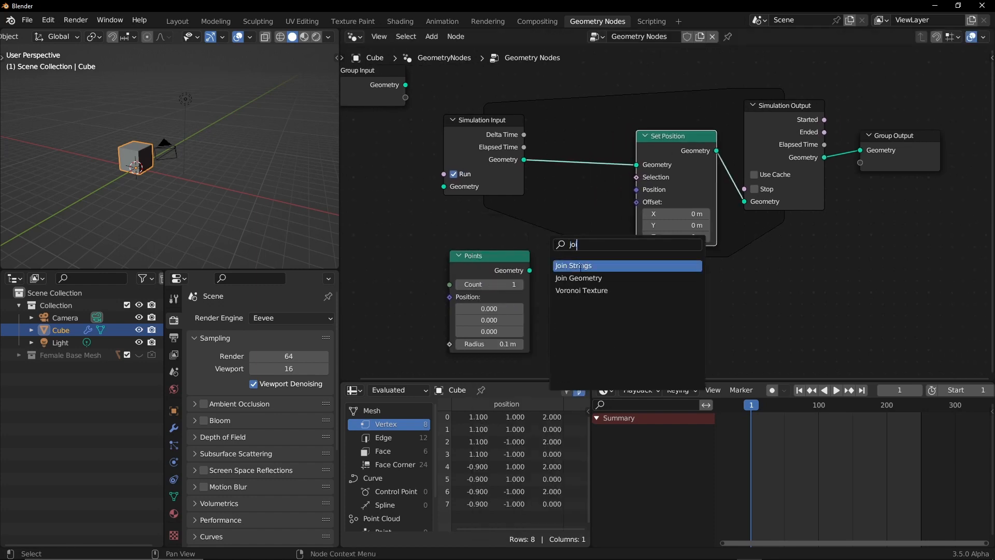
key(Return)
click(586, 200)
drag(529, 270, 570, 172)
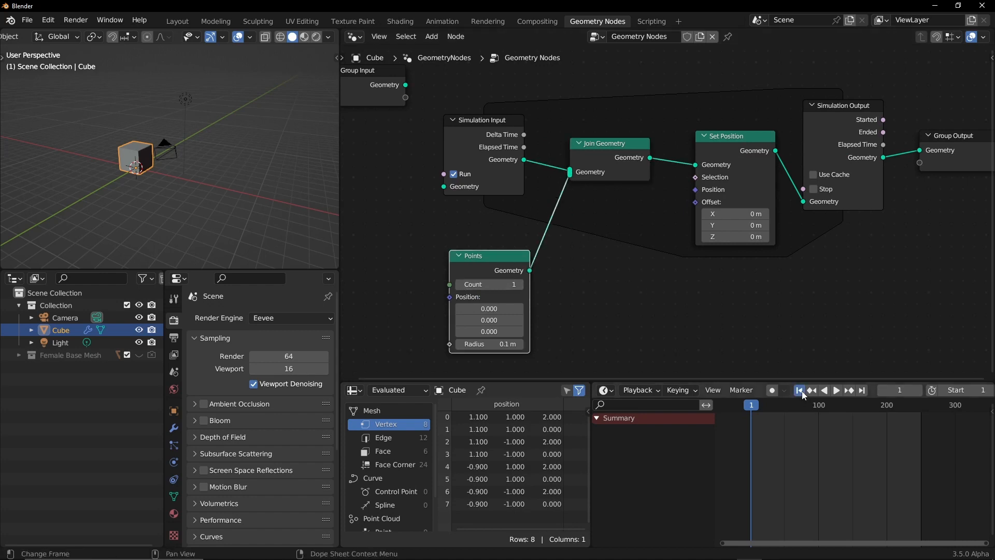
- Play the single-point simulation, orbit around the point and tuck Points nearer Join Geometry
click(837, 390)
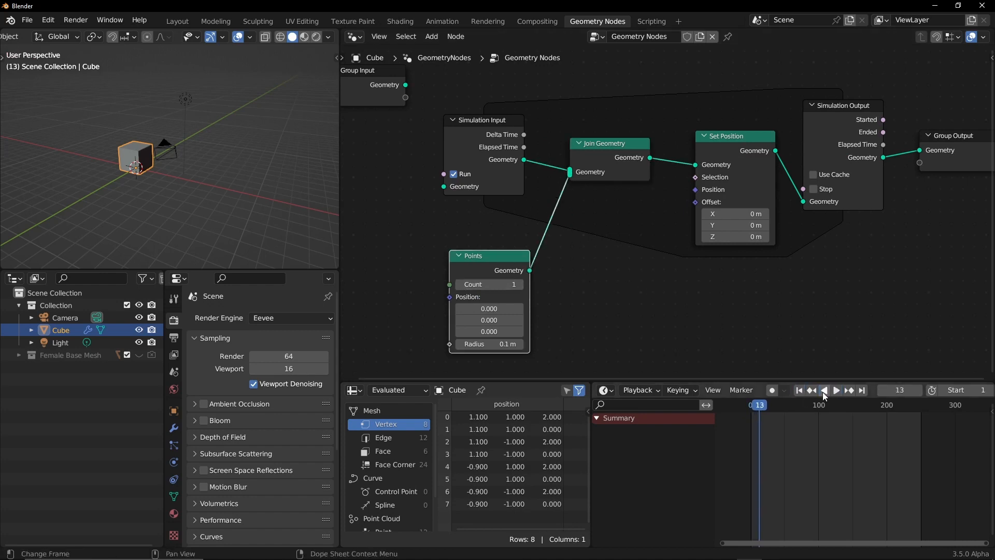
click(798, 390)
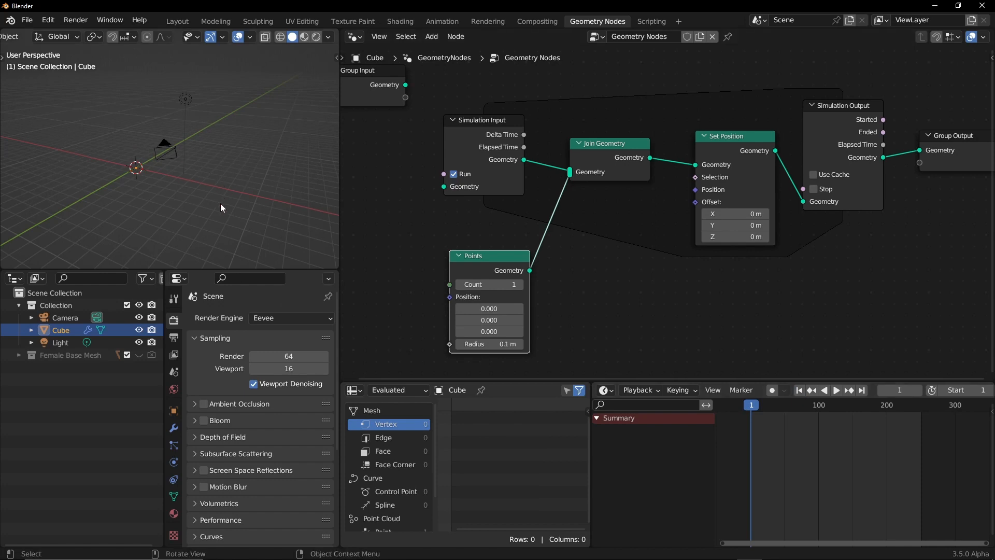
scroll(191, 176, up, 4)
mouse_move(190, 182)
middle_down()
mouse_move(153, 187)
mouse_move(227, 173)
mouse_move(177, 187)
mouse_move(186, 154)
mouse_move(239, 155)
mouse_move(251, 175)
middle_up()
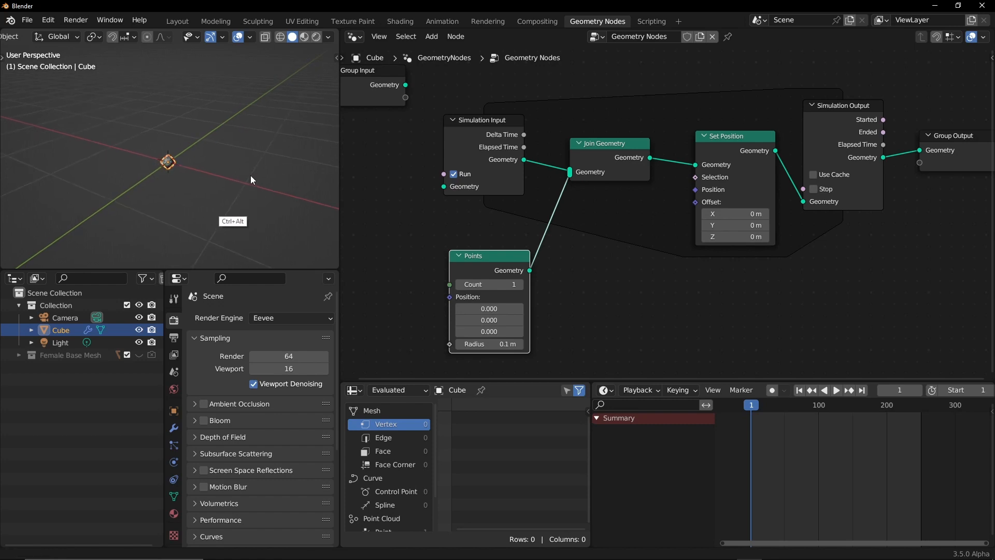
middle_drag(409, 115, 388, 93)
middle_drag(467, 195, 443, 140)
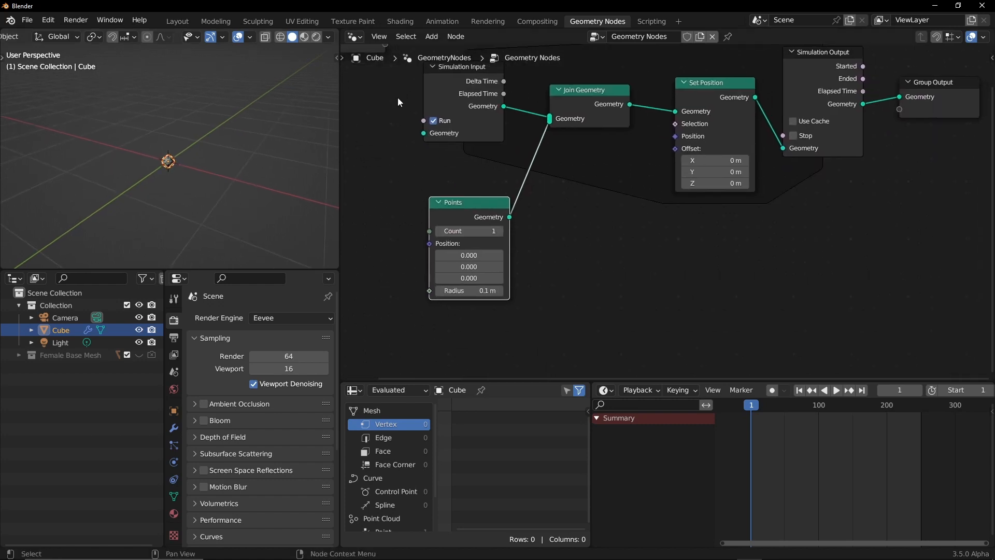
drag(488, 231, 483, 210)
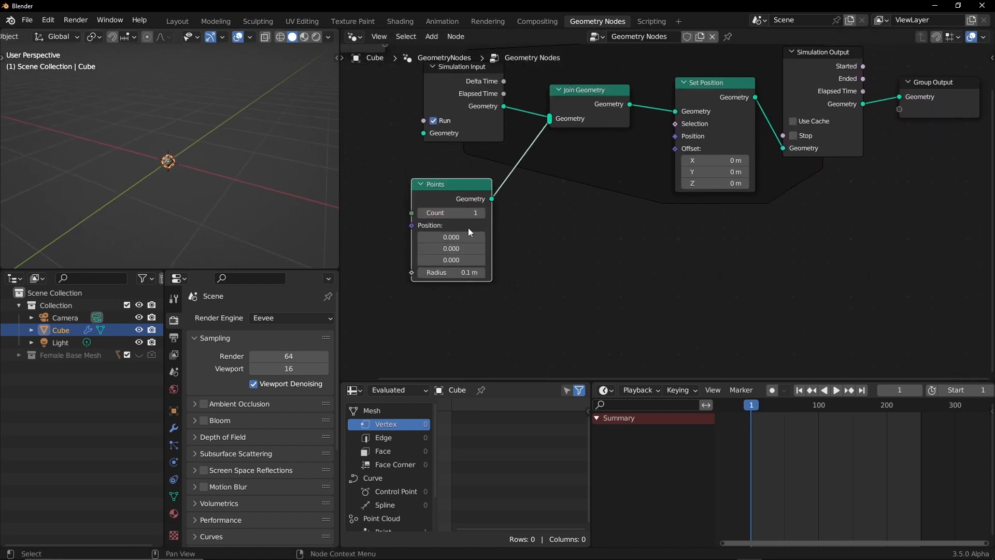
scroll(550, 206, down, 1)
mouse_move(544, 213)
middle_down()
mouse_move(549, 205)
mouse_move(540, 230)
middle_up()
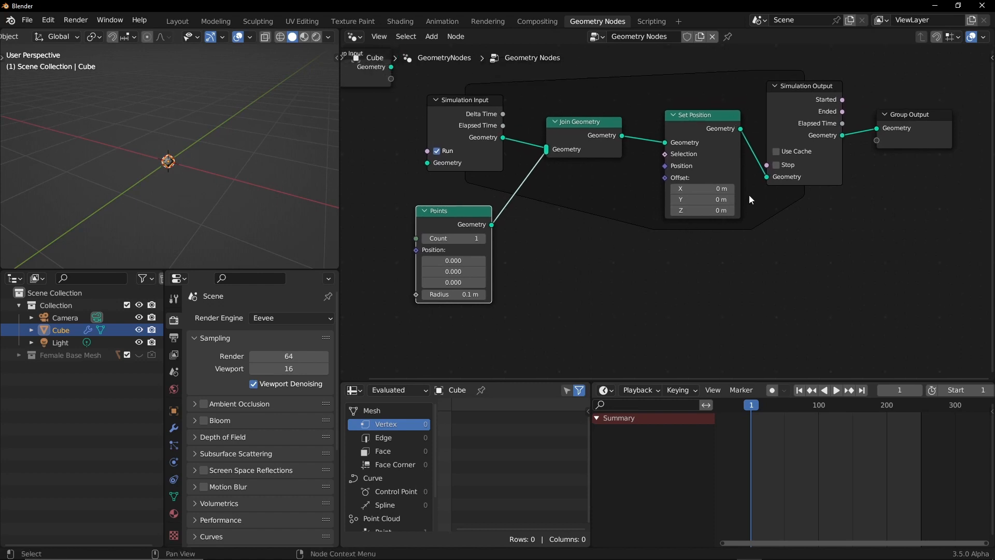
- Set Offset X to 0.1 m and play to build a straight trail of points, inspecting it from several angles
drag(730, 187, 746, 187)
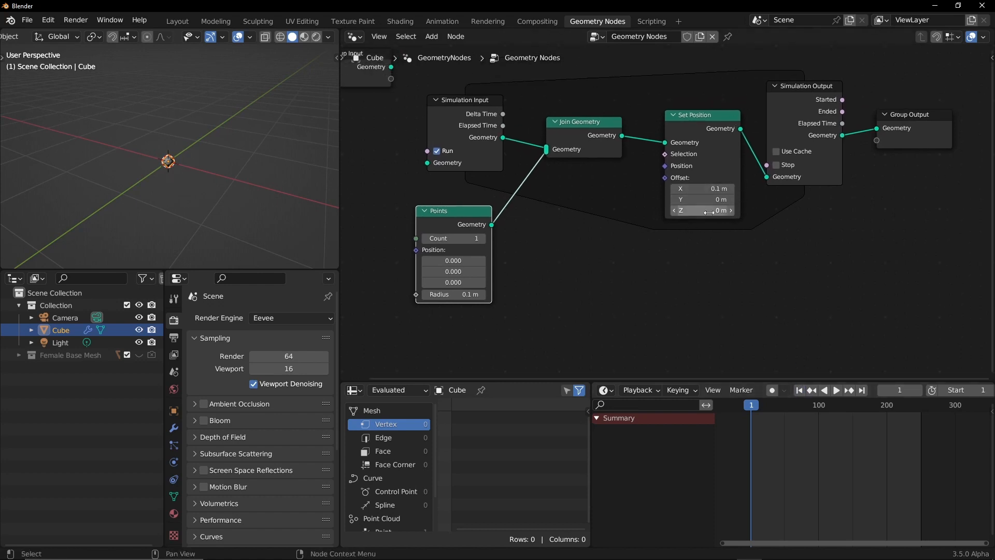
click(839, 391)
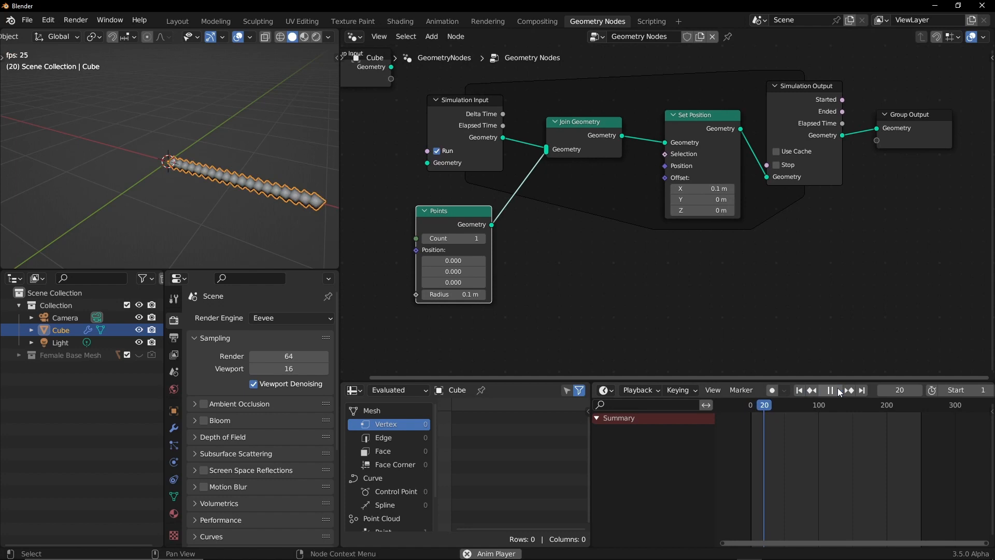
click(837, 388)
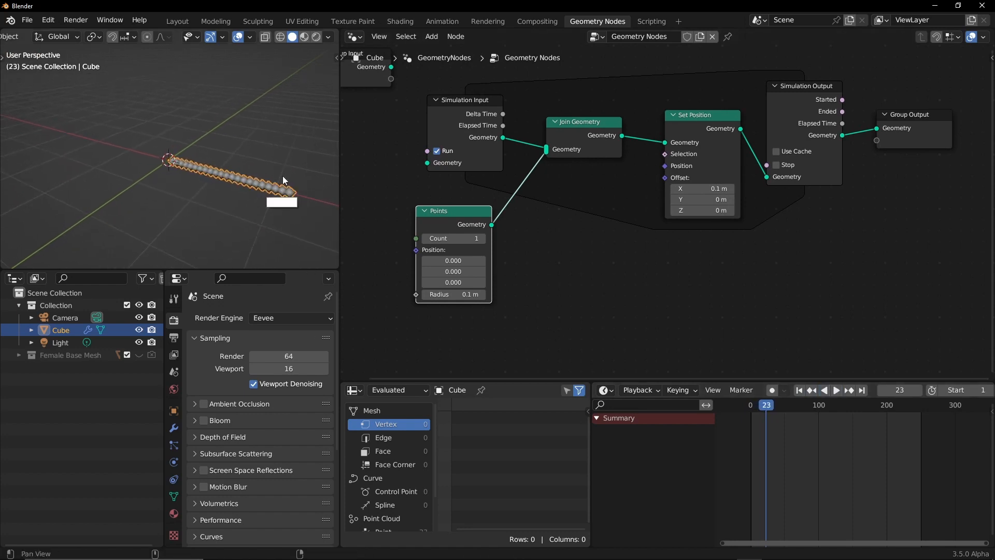
middle_drag(282, 176, 146, 173)
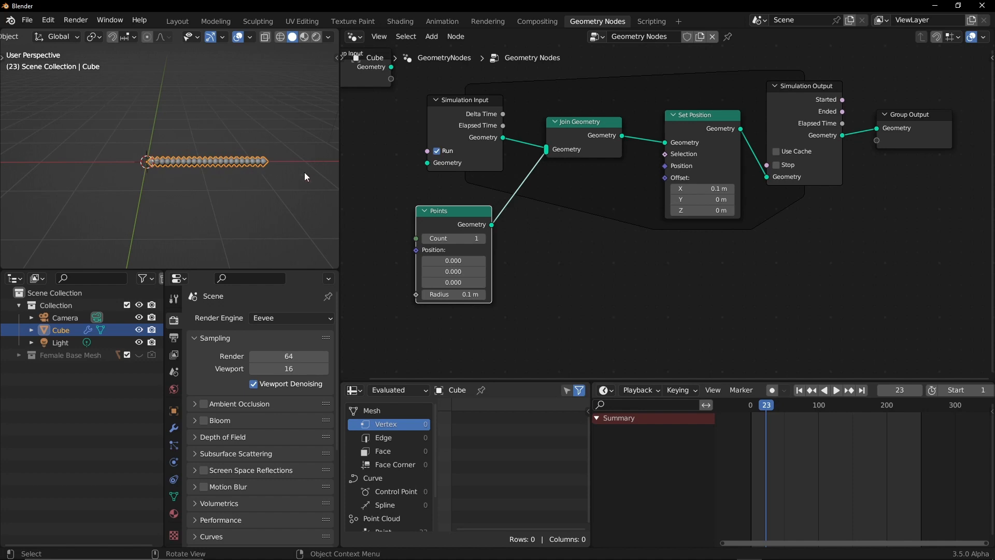
middle_drag(275, 190, 253, 202)
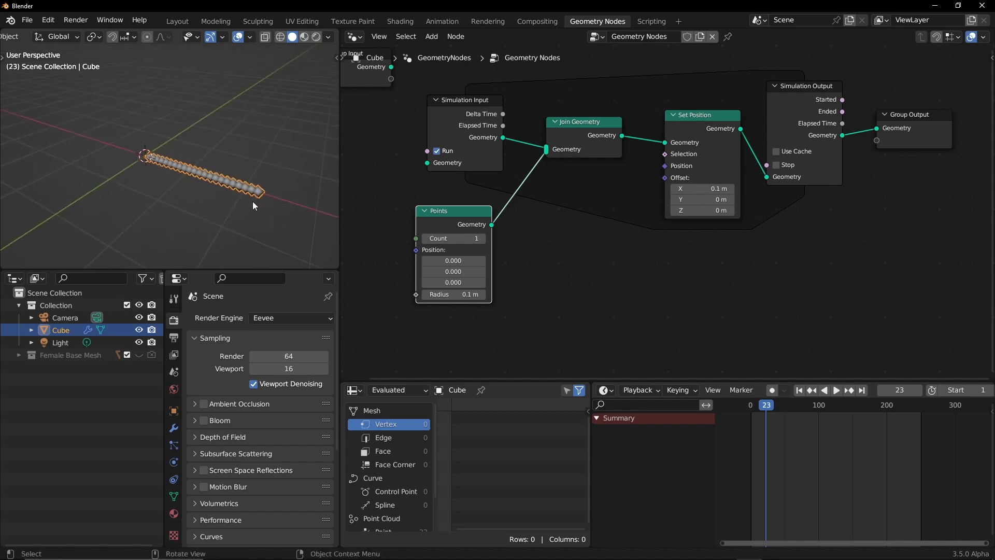
middle_drag(463, 219, 523, 202)
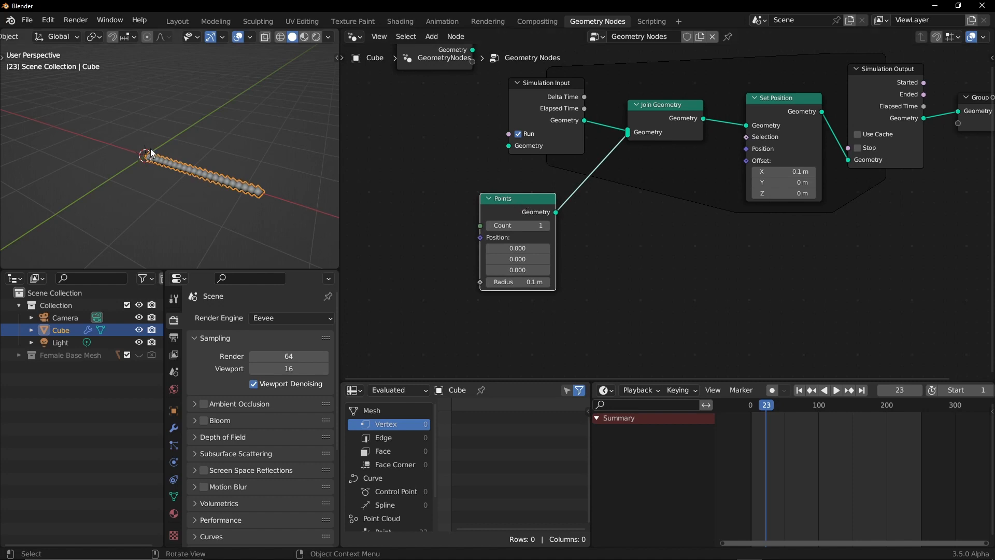
middle_drag(695, 187, 608, 186)
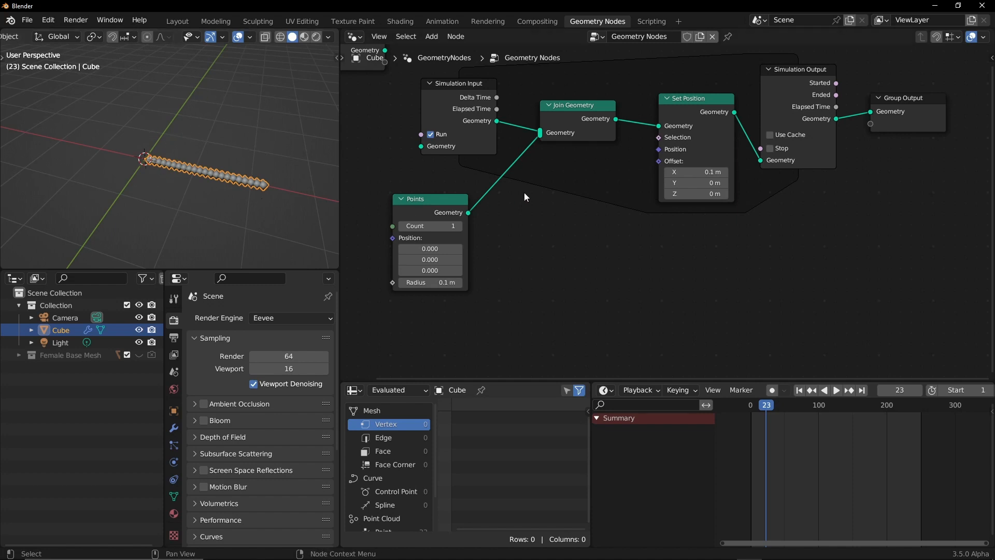
- Add a Noise Texture node to the tree, then delete it again
key(shift+a)
click(541, 229)
text(n)
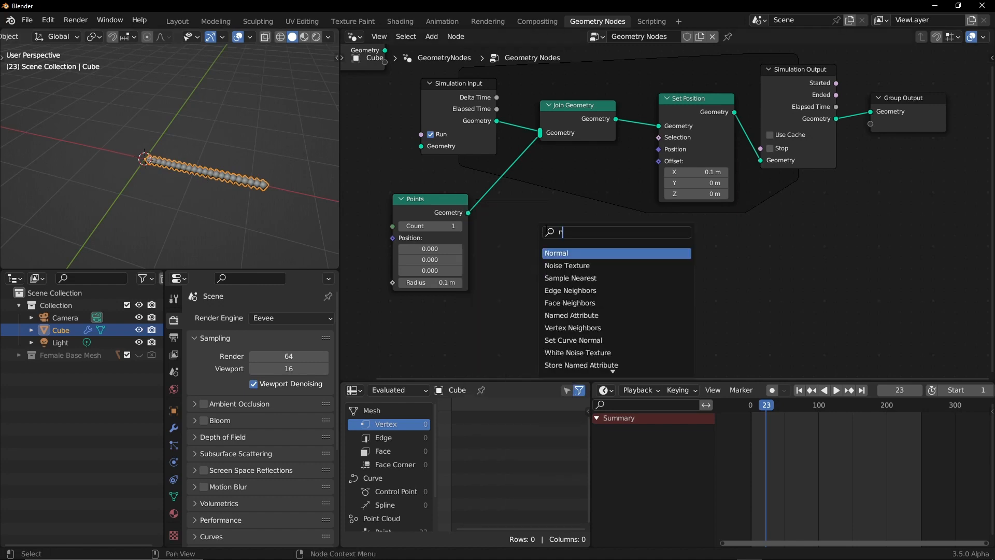
text(oi)
click(590, 252)
click(575, 237)
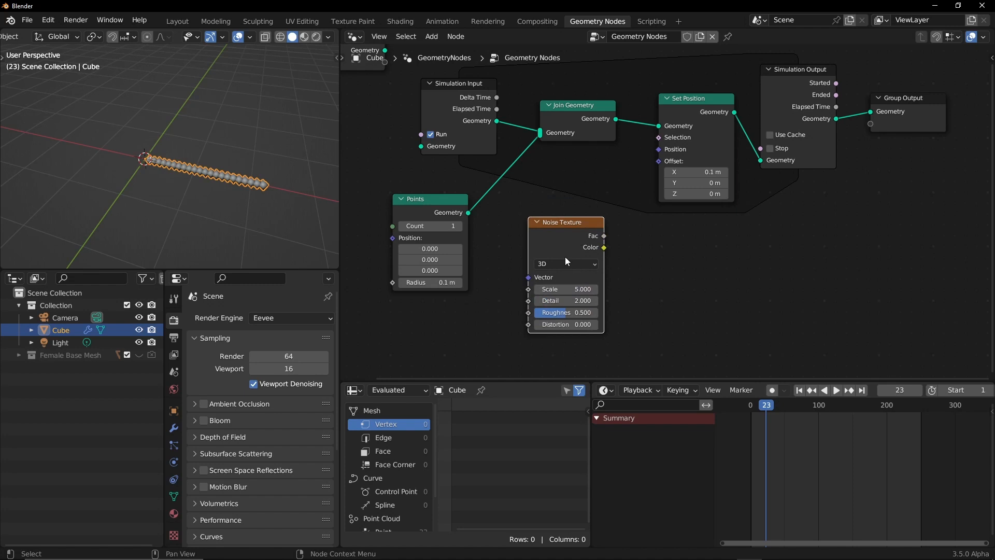
key(x)
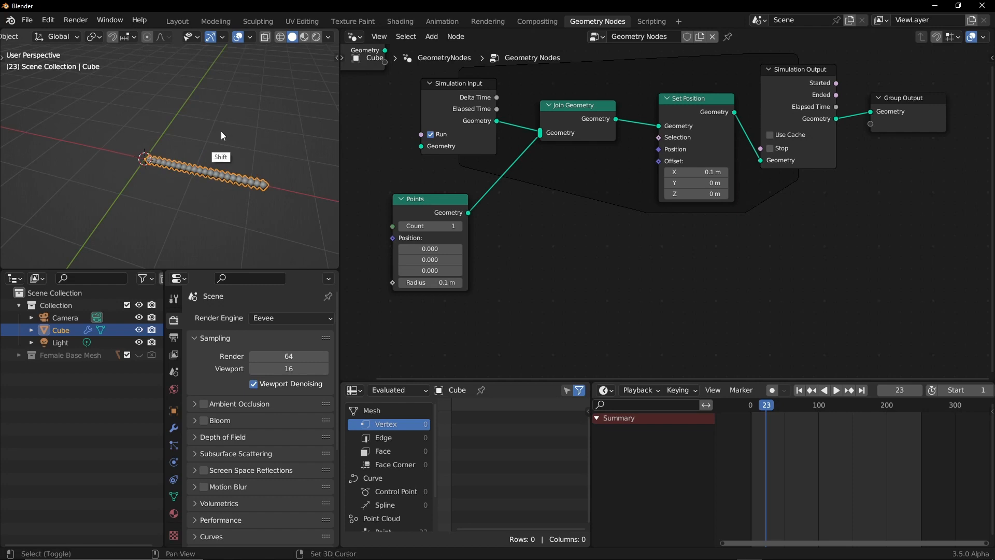
- Drag the Easy Noise group from the user asset library into the tree, restoring the 3D viewport
key(shift+F1)
click(70, 55)
click(74, 97)
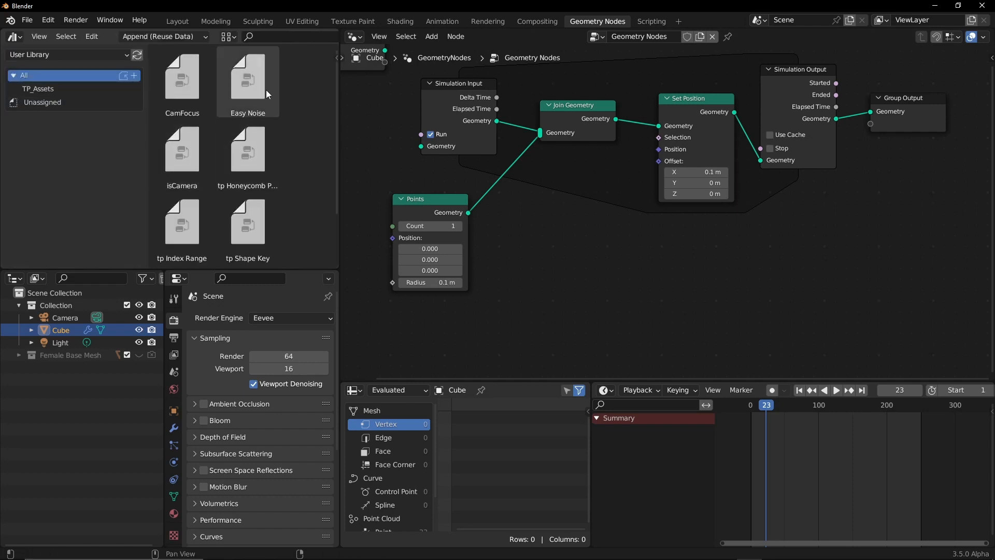
drag(248, 85, 639, 286)
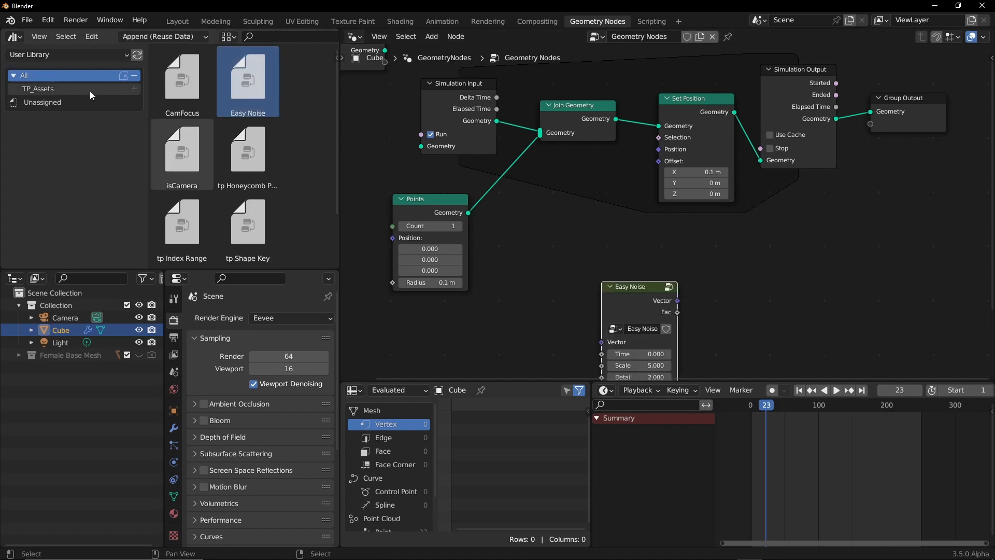
click(15, 37)
click(27, 80)
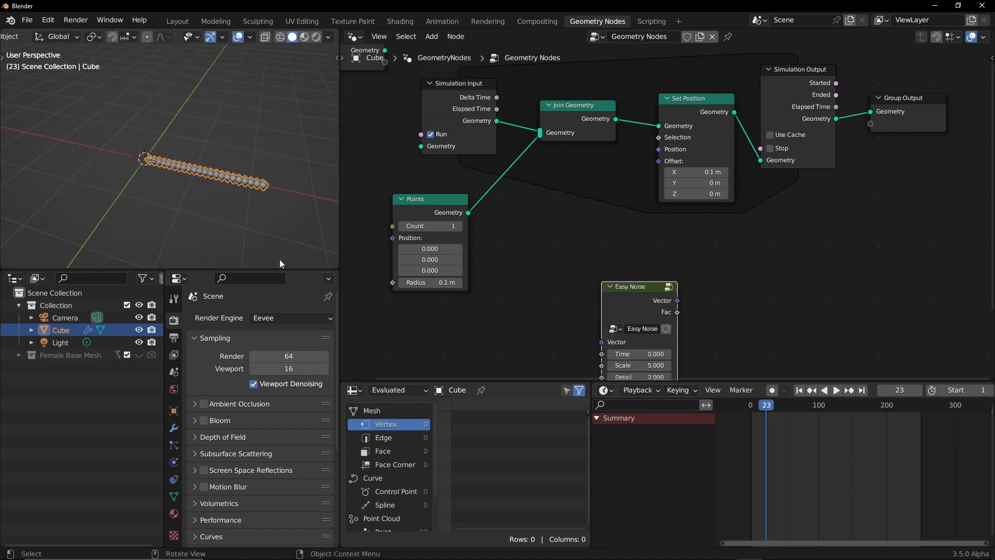
drag(650, 303, 603, 255)
- Inspect inside the Easy Noise group, then park the node next to Set Position
key(Tab)
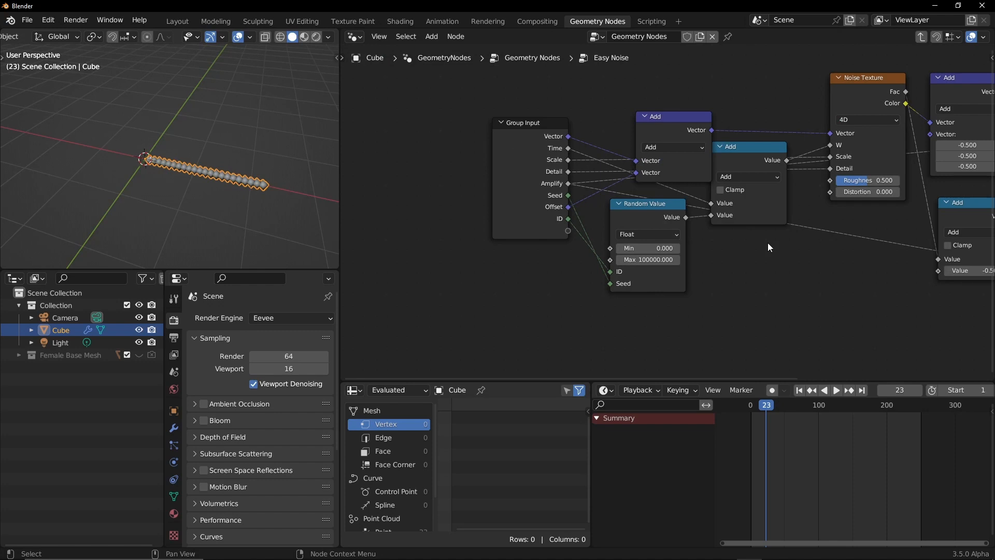
middle_drag(820, 170, 665, 138)
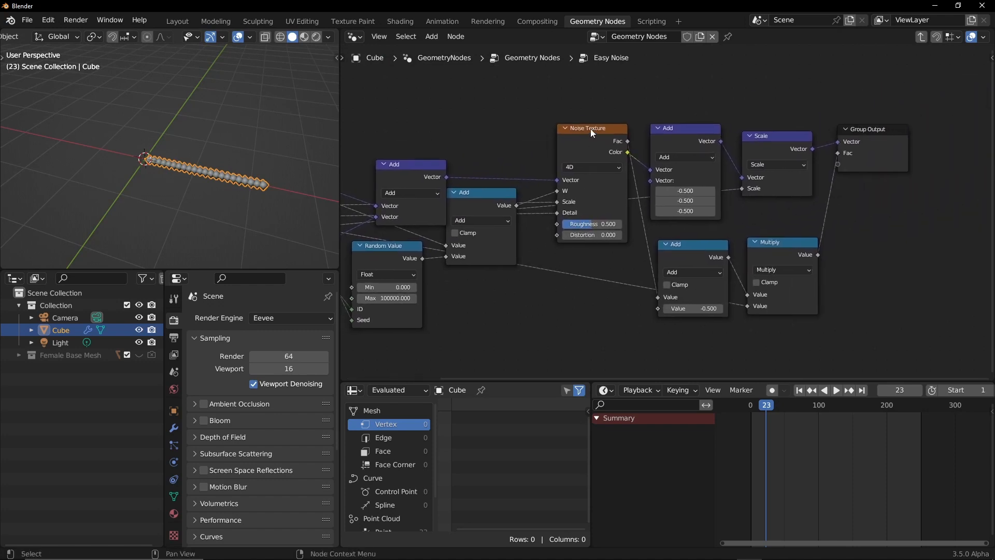
drag(664, 138, 671, 118)
drag(752, 157, 761, 143)
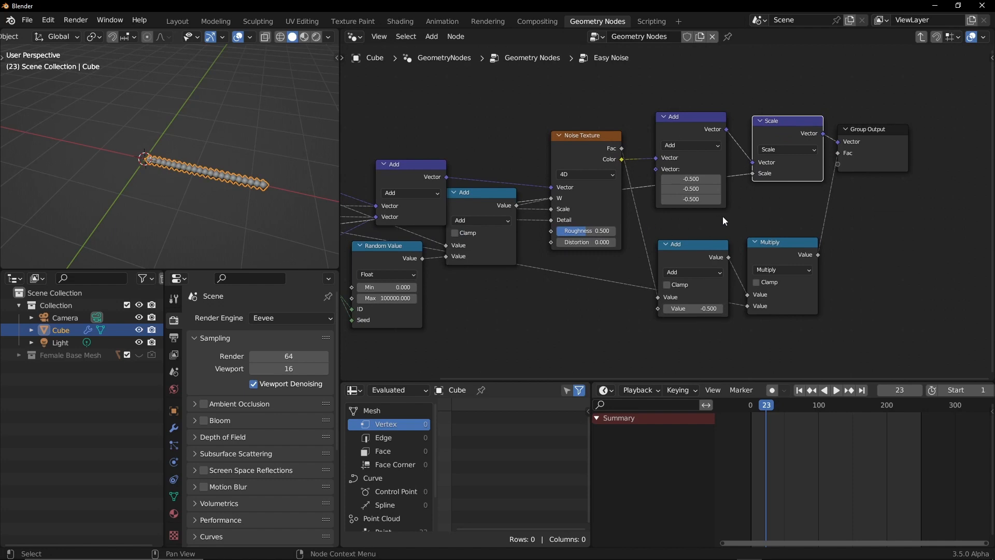
scroll(541, 217, down, 2)
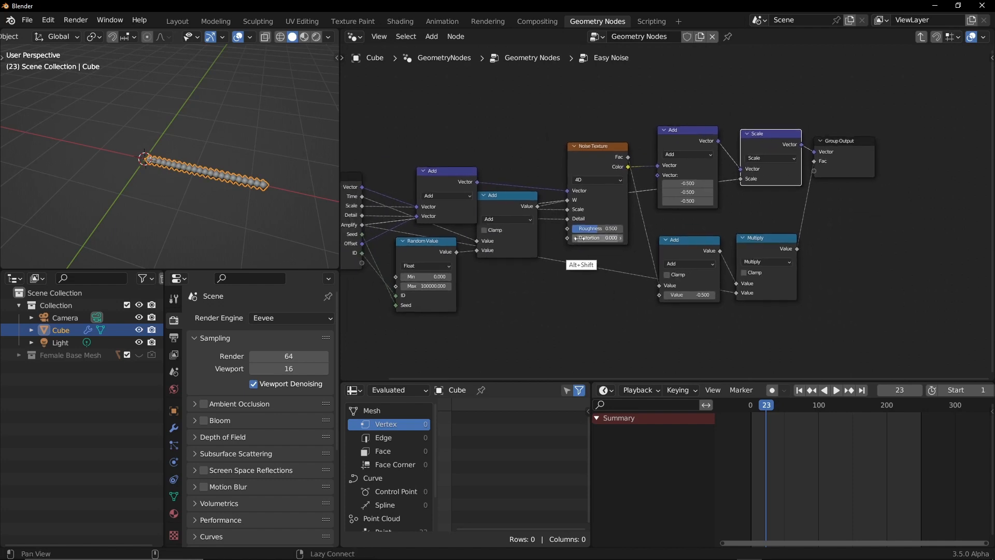
middle_drag(542, 217, 632, 231)
key(Tab)
scroll(562, 276, up, 2)
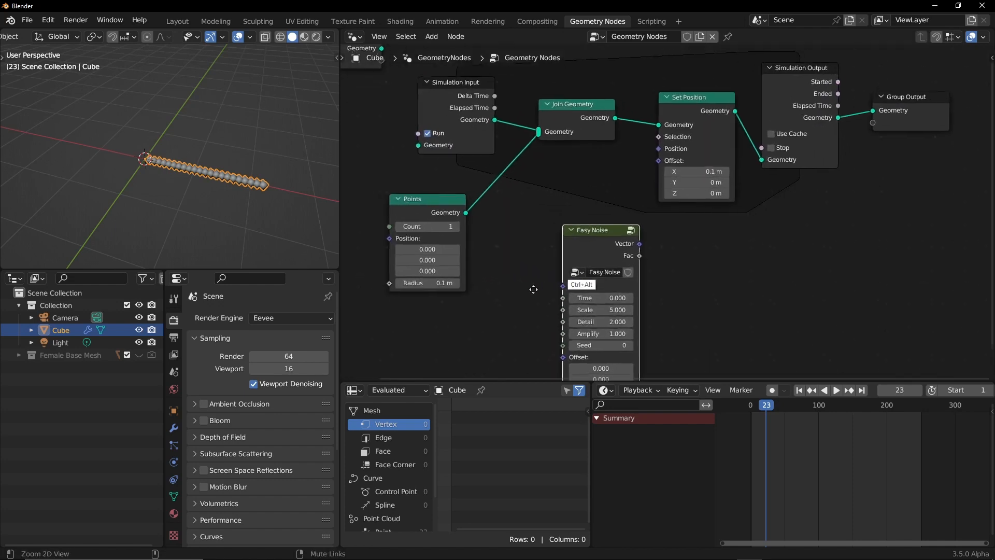
middle_drag(562, 277, 606, 257)
drag(700, 226, 656, 209)
- Wire Easy Noise Vector into Set Position Offset and play the simulation
drag(715, 137, 718, 137)
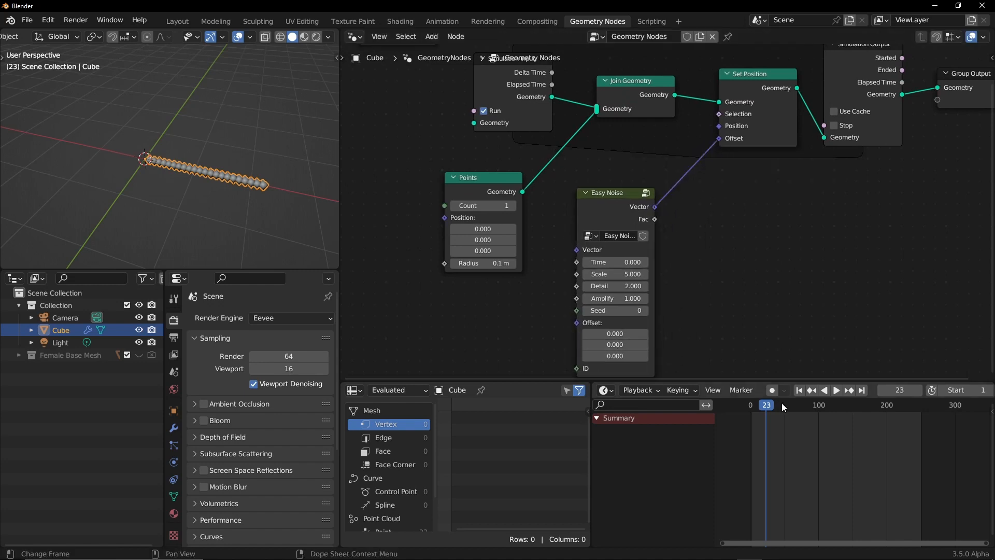
click(798, 390)
click(836, 391)
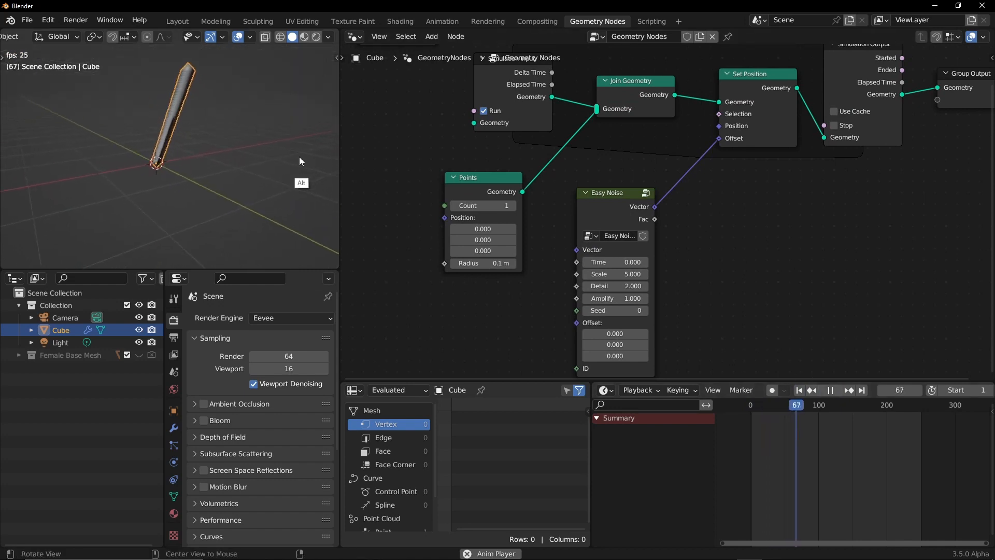
drag(622, 202, 647, 183)
drag(483, 188, 432, 156)
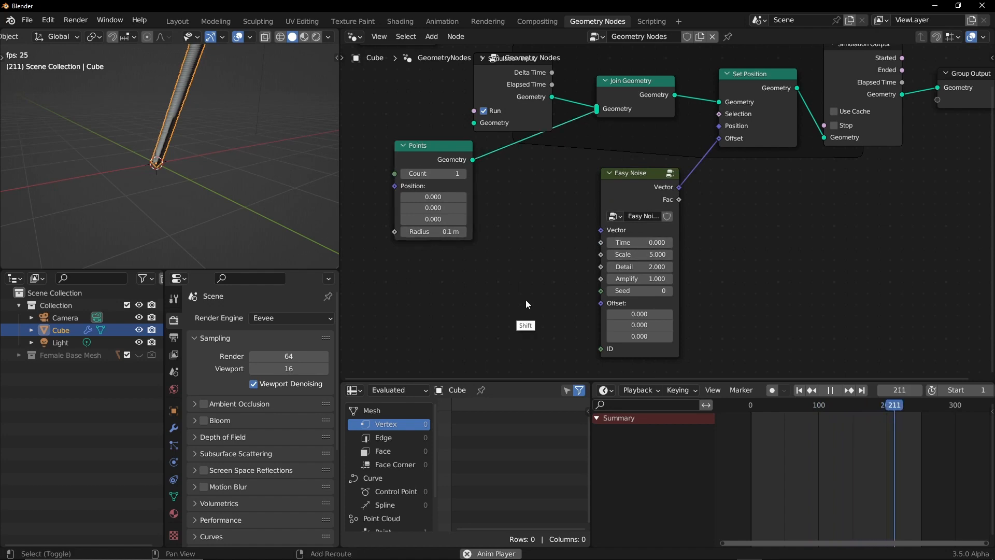
- Add a Scene Time node feeding Seconds into the Easy Noise Time input
key(shift+a)
click(500, 254)
text(sce)
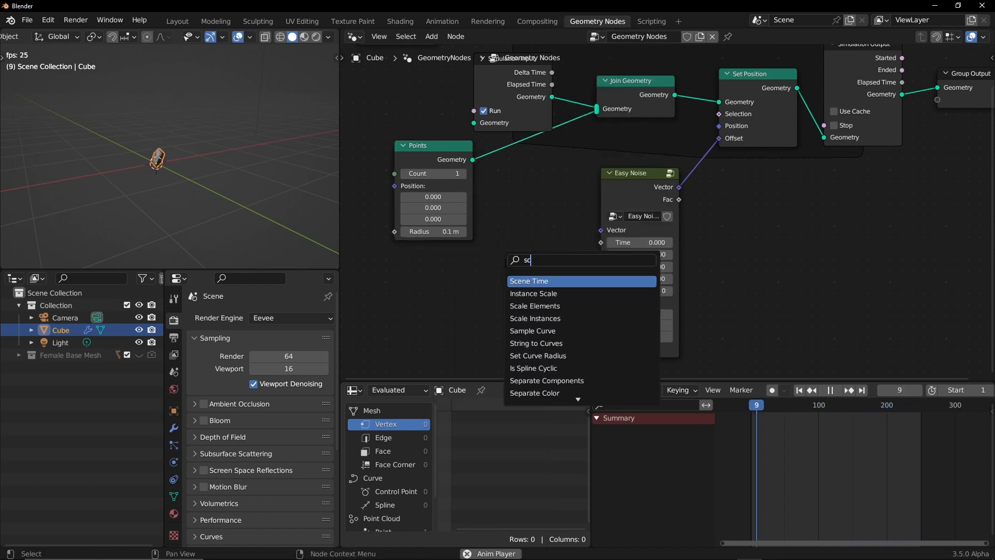
click(537, 280)
click(476, 264)
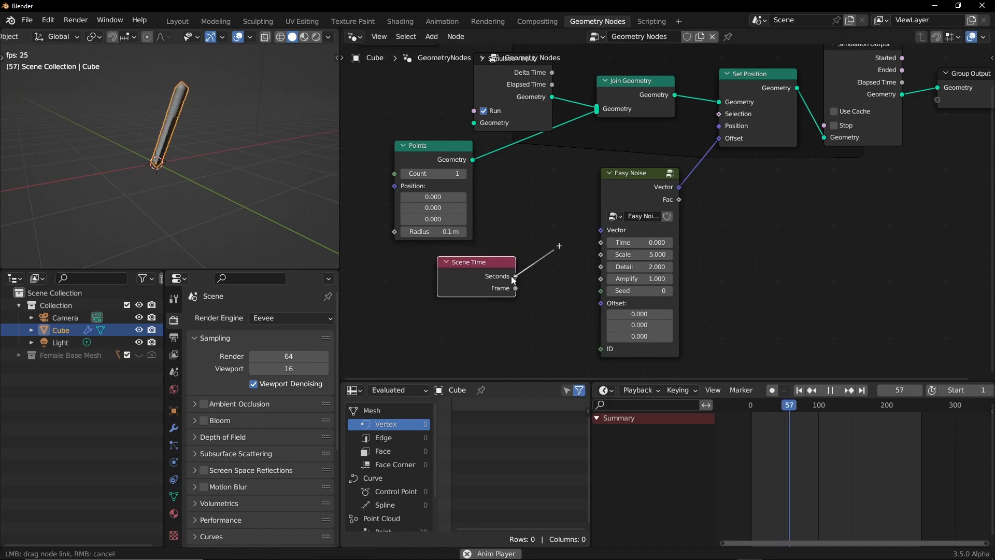
mouse_move(515, 276)
mouse_down()
mouse_move(593, 223)
mouse_move(614, 233)
mouse_up()
click(621, 247)
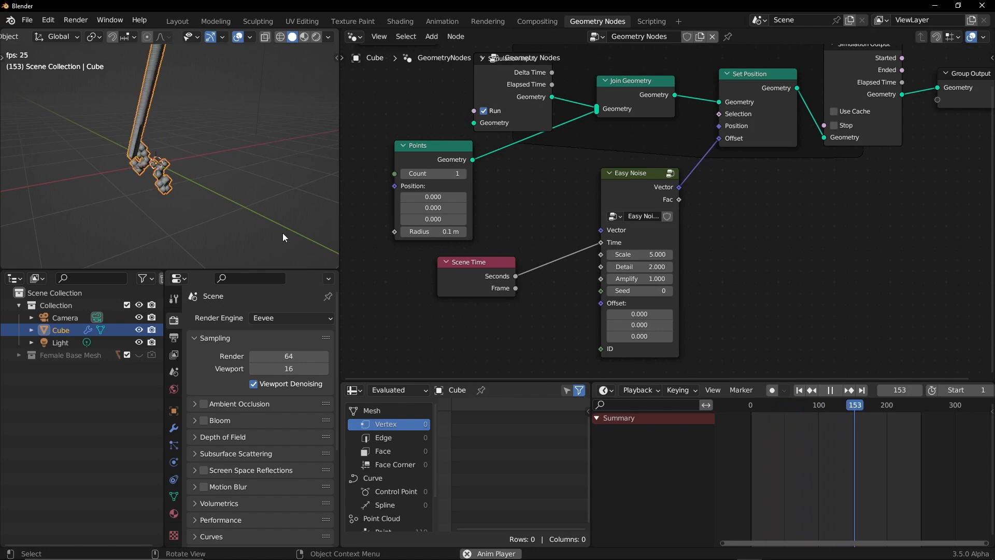
alt+middle_drag(233, 202, 168, 190)
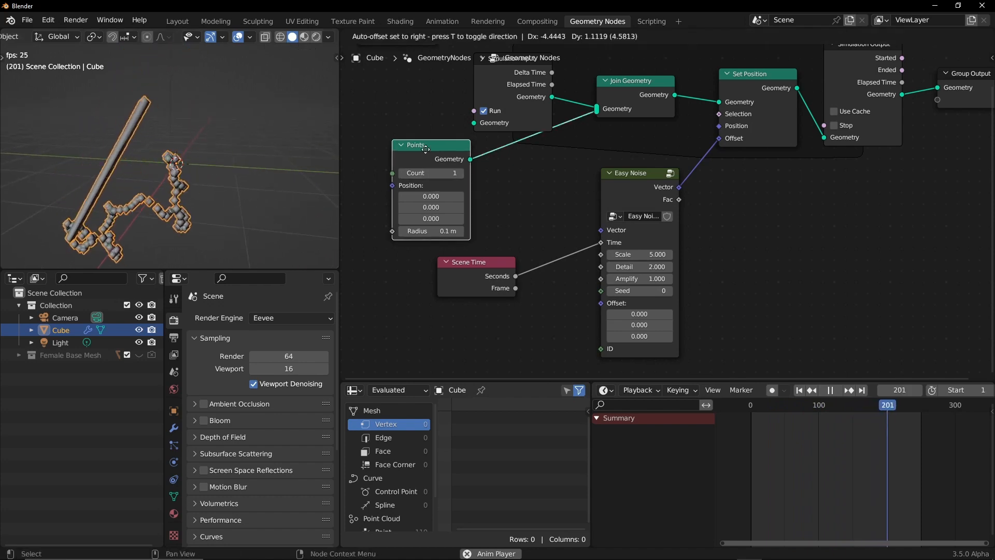
ctrl+drag(537, 140, 548, 181)
- Feed a Position node into Easy Noise Vector, set Scale to 0.2 and replay the trails
key(shift+a)
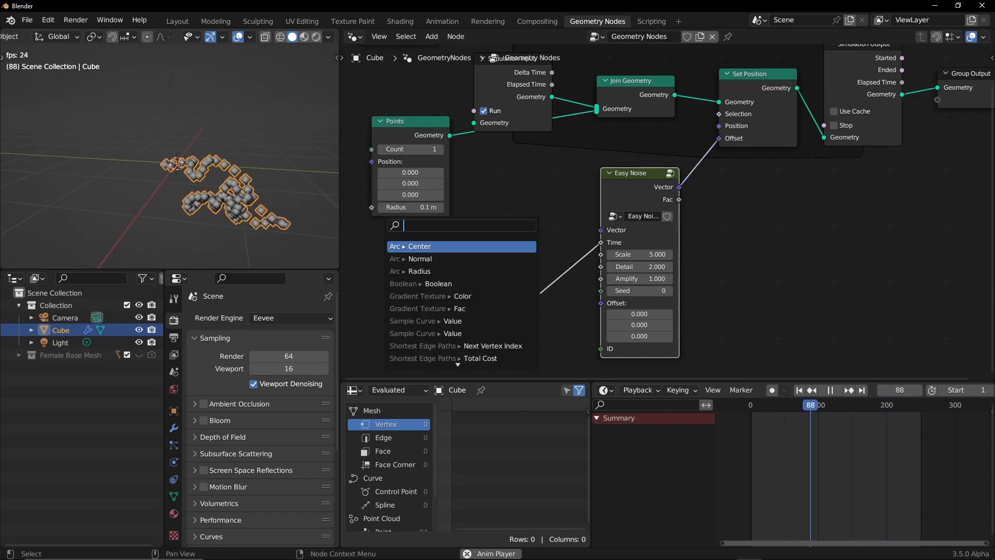
text(pos)
key(Return)
click(505, 222)
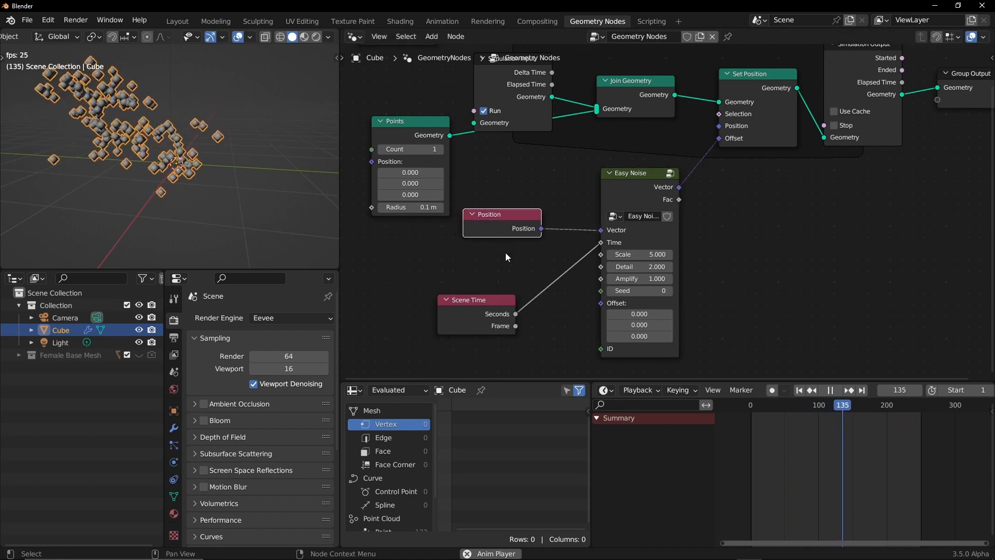
click(799, 390)
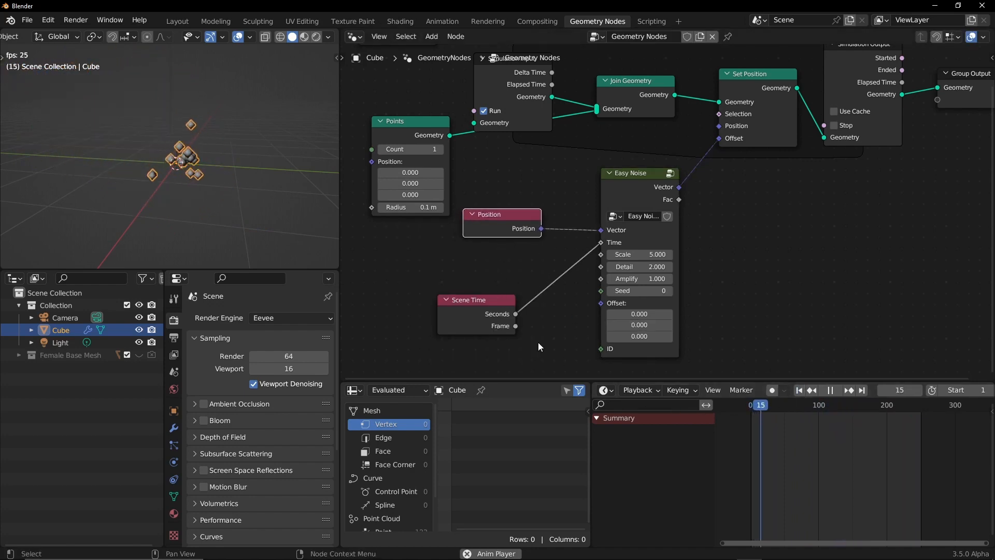
click(638, 254)
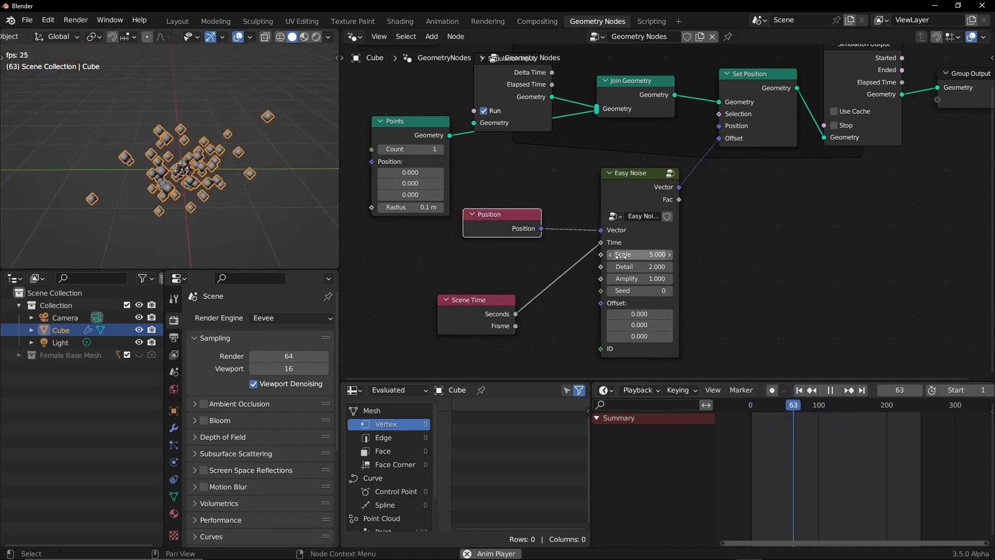
text(.2)
key(Return)
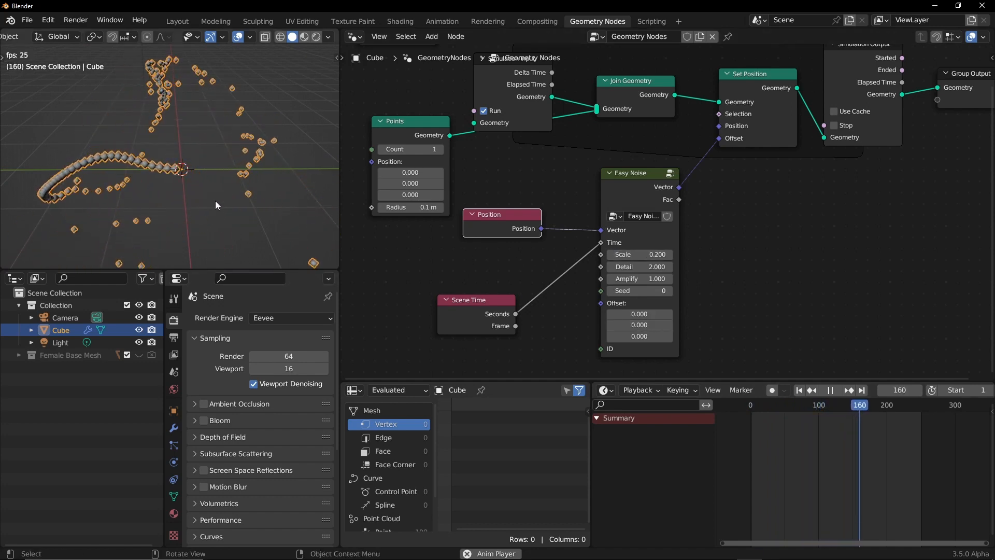
mouse_move(199, 221)
middle_down()
mouse_move(249, 159)
mouse_move(186, 206)
middle_up()
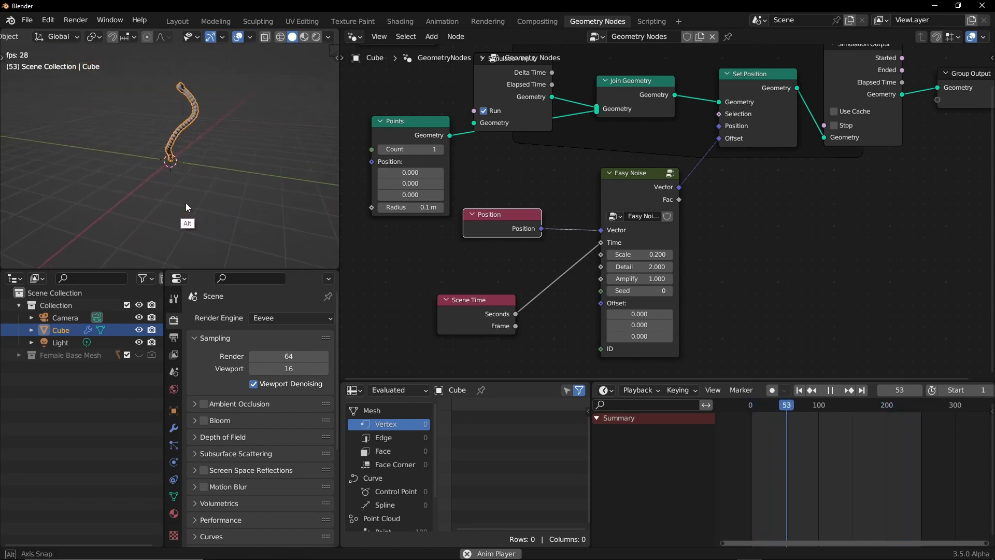
middle_drag(192, 183, 270, 221)
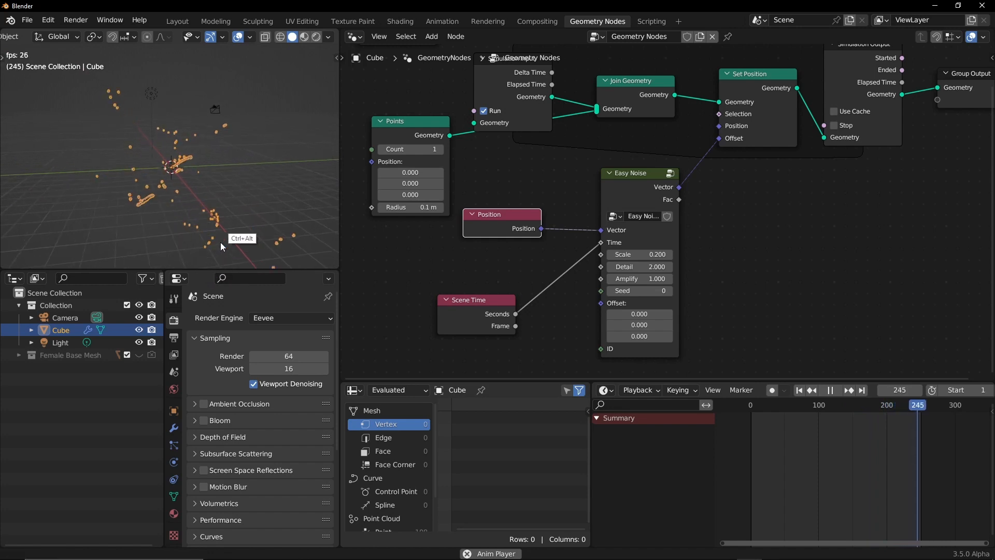
- Restart playback and switch the spreadsheet to list the simulated point positions
key(shift+Left)
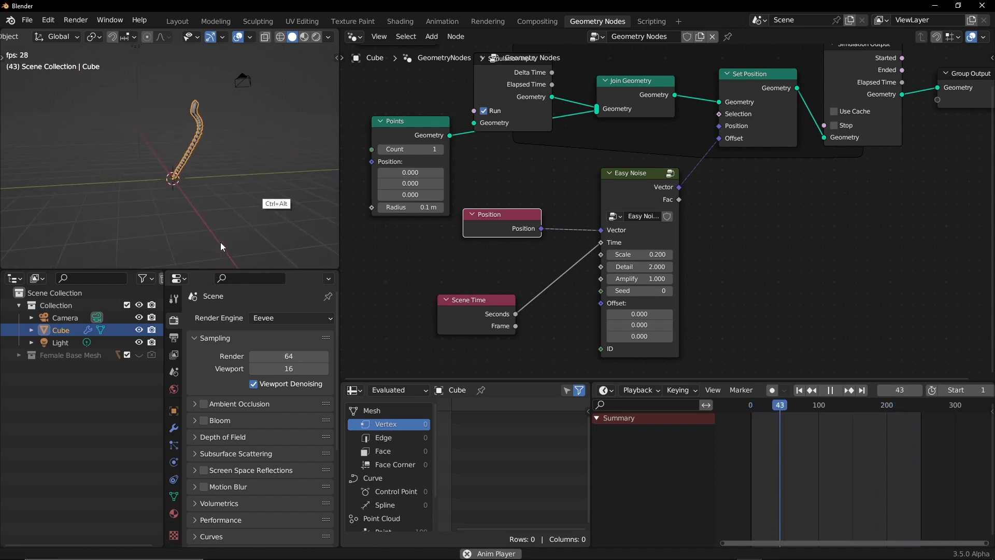
mouse_move(220, 241)
ctrl+middle_down()
mouse_move(284, 167)
mouse_move(137, 243)
ctrl+middle_up()
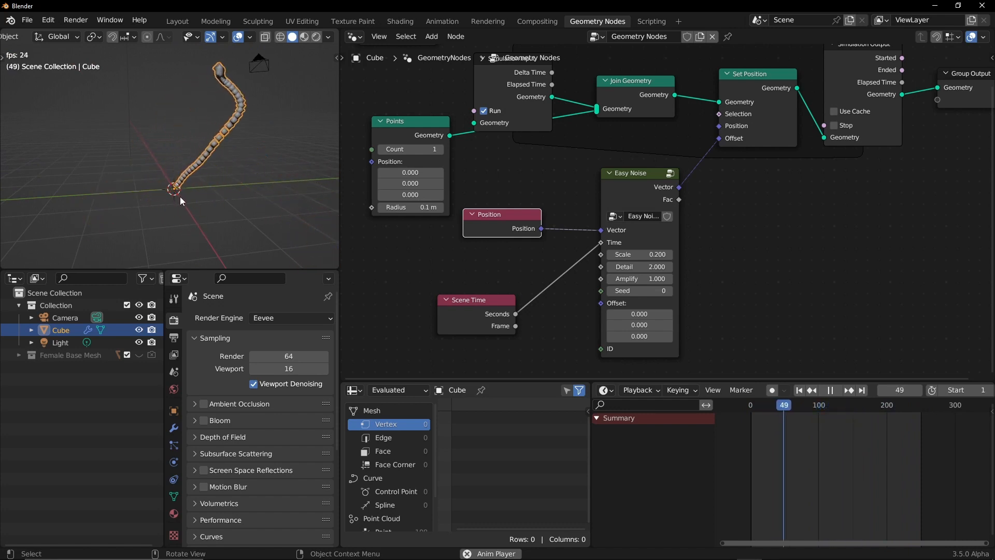
drag(498, 381, 490, 323)
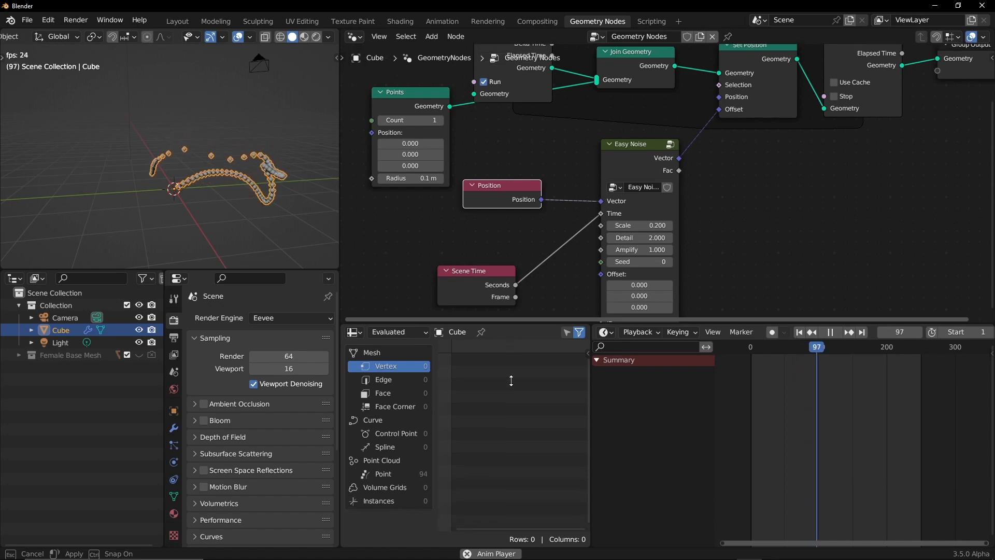
click(394, 475)
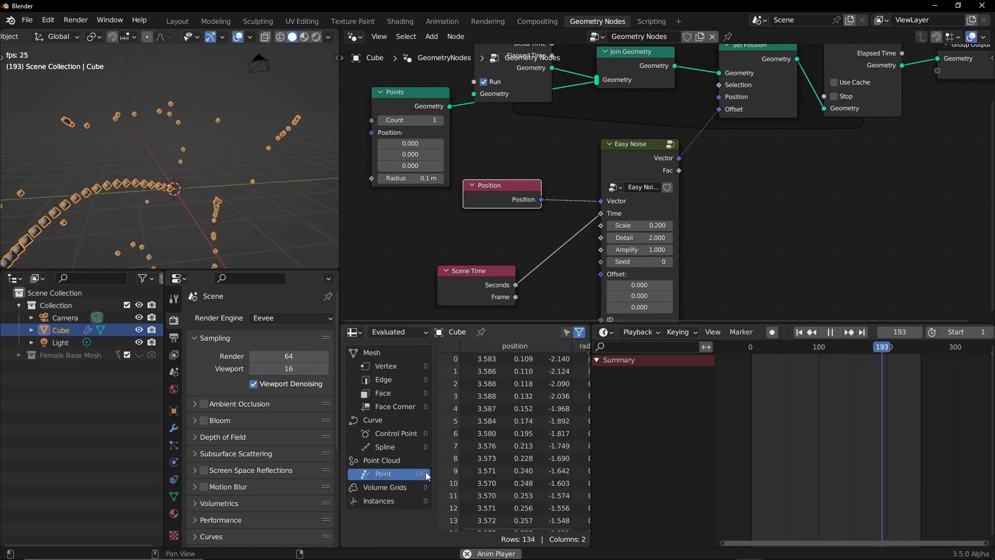
drag(622, 320, 622, 380)
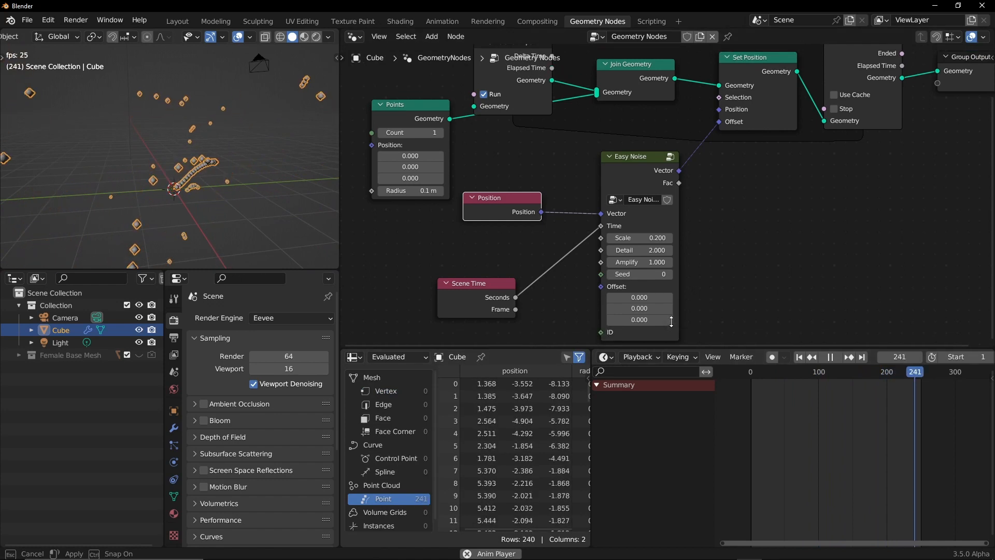
- Move the Simulation Output and Group Output nodes further right to make room
middle_drag(704, 281, 436, 358)
drag(624, 86, 840, 241)
key(g)
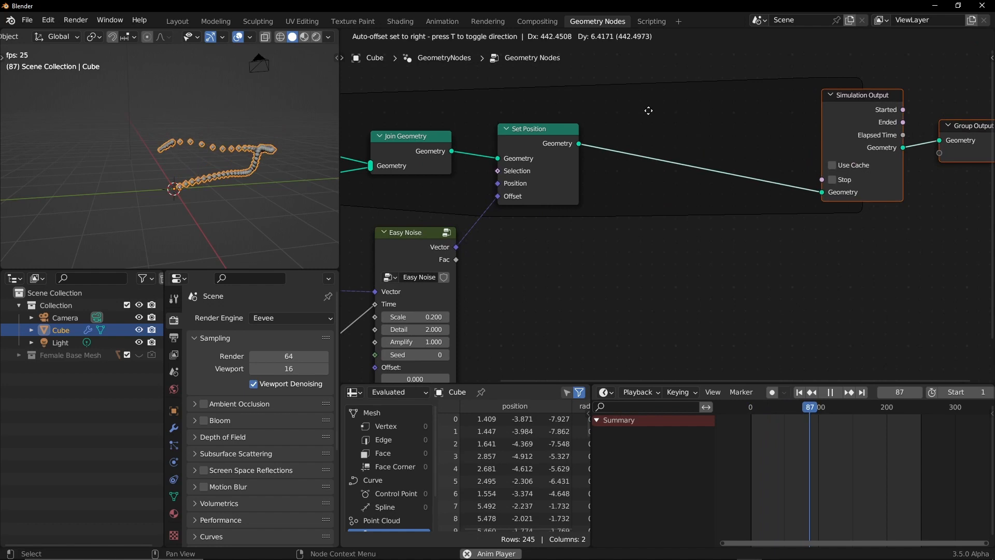
click(620, 275)
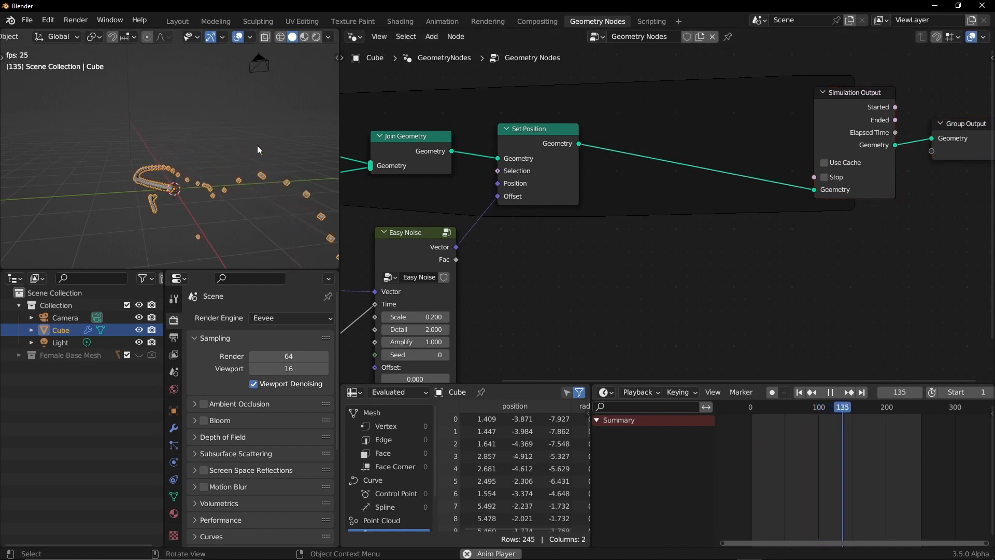
- Drop a Delete Geometry node after Set Position, mute it and restart playback
key(shift+a)
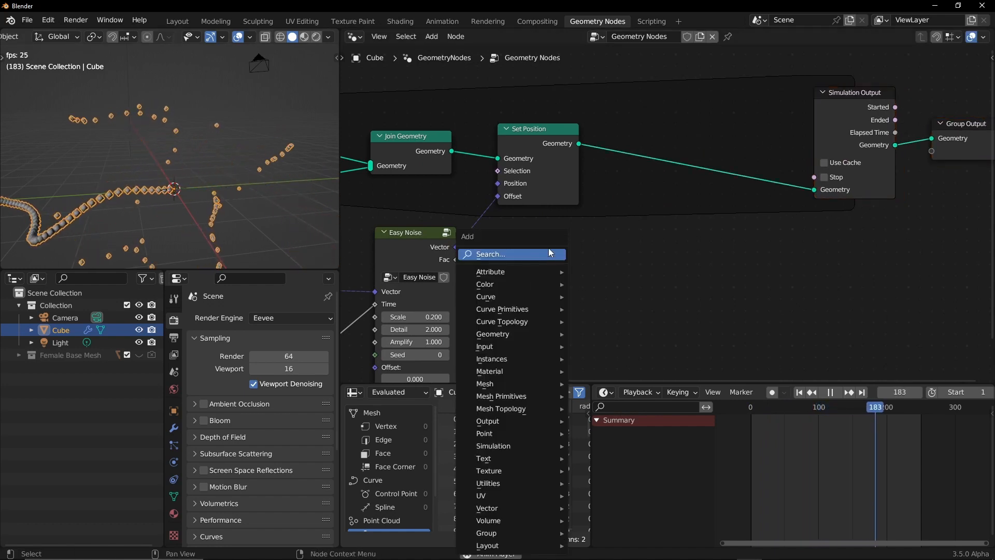
text(del)
key(Return)
click(699, 155)
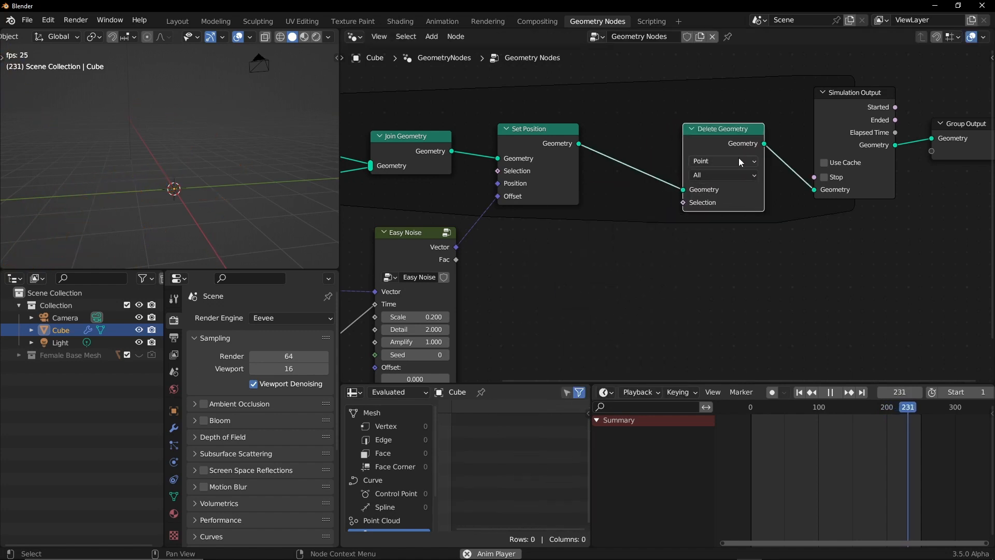
drag(723, 167, 740, 145)
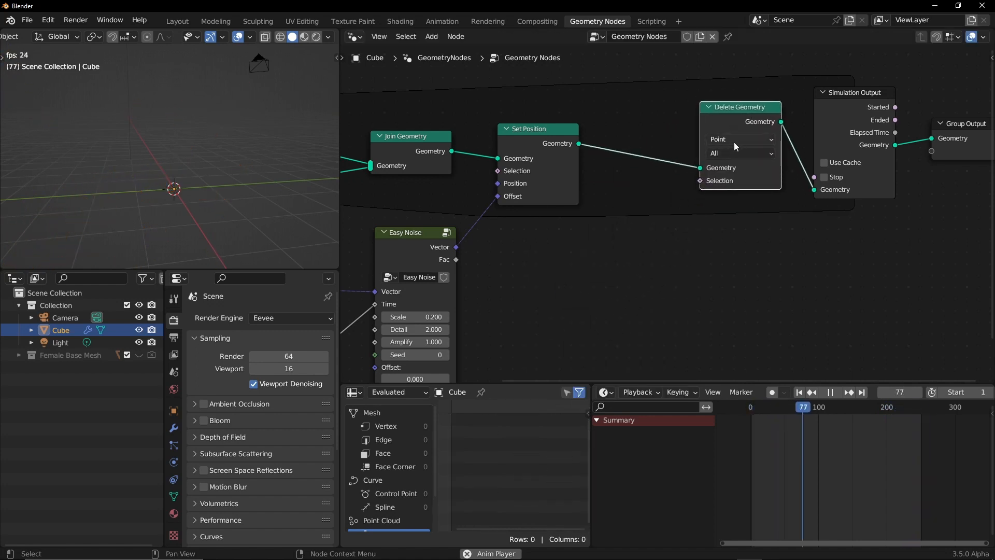
key(m)
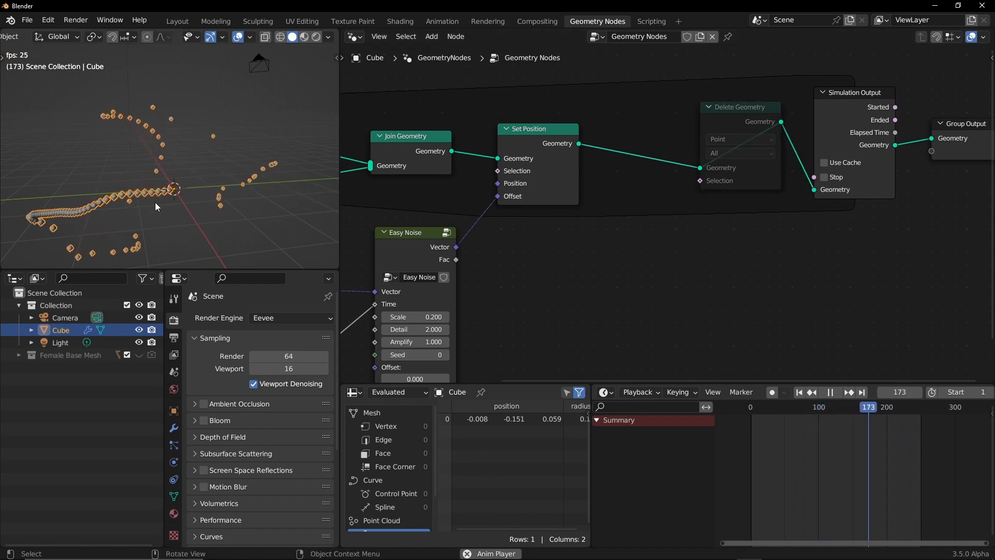
key(shift+Left)
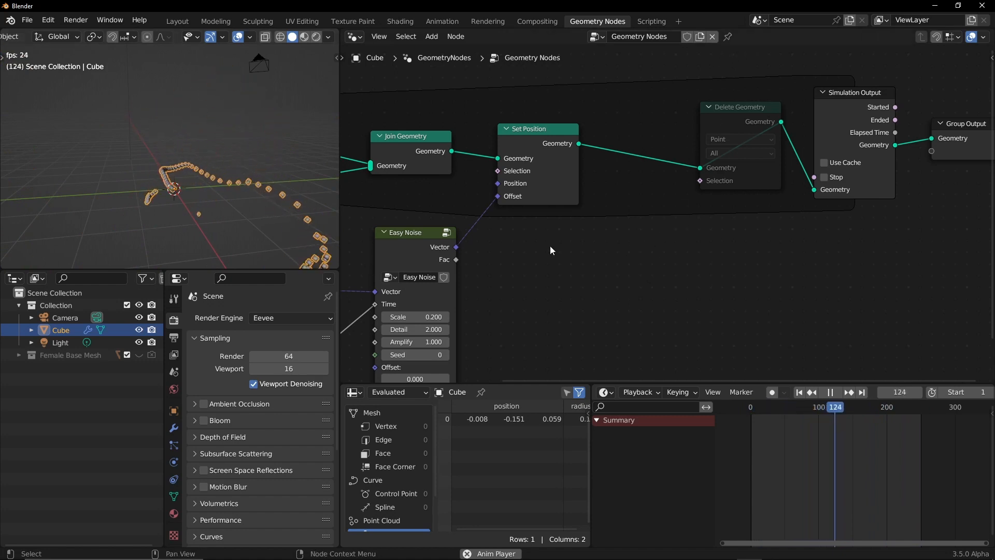
- Insert a Set Point Radius node on the link before Delete Geometry
key(shift+a)
click(520, 241)
text(se)
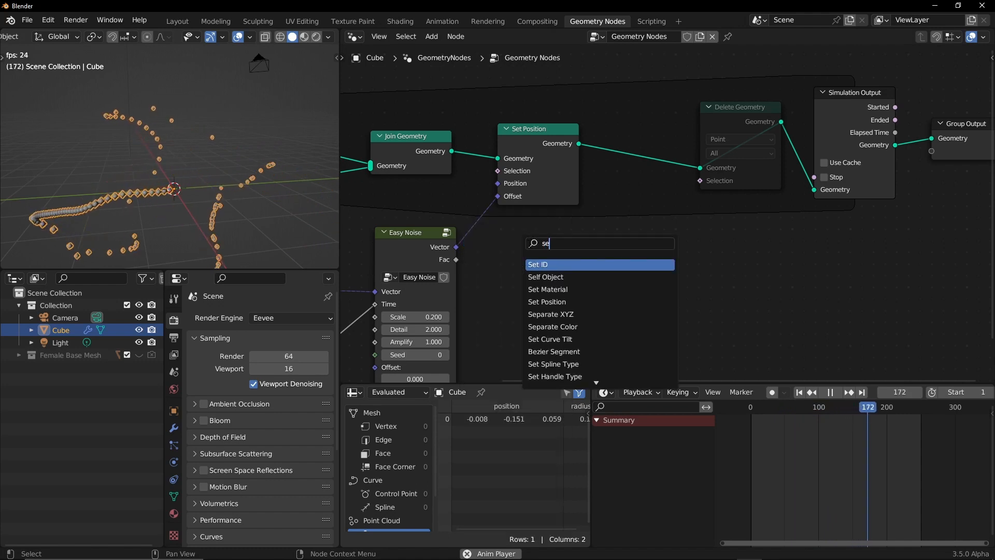
text(t r)
key(Down)
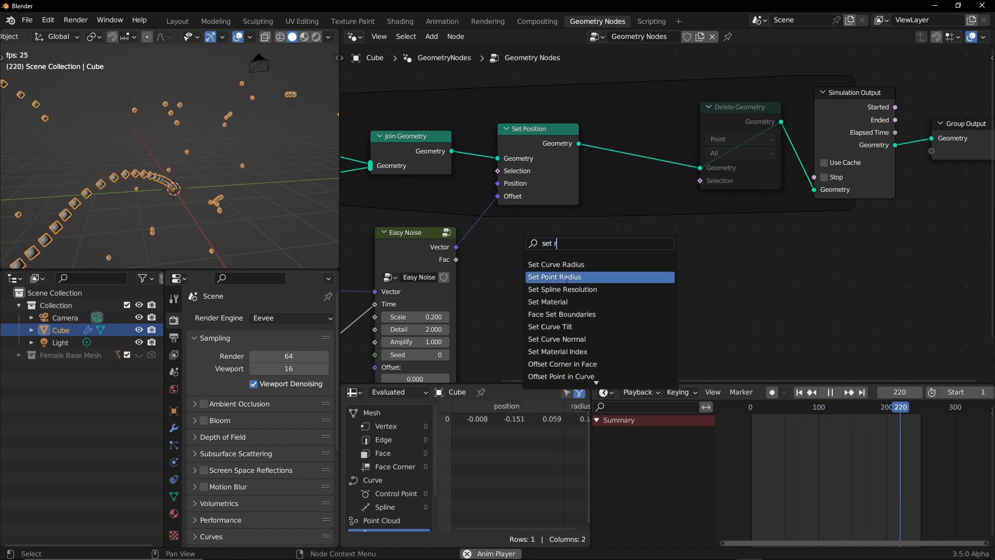
key(Return)
click(636, 180)
drag(621, 167, 692, 152)
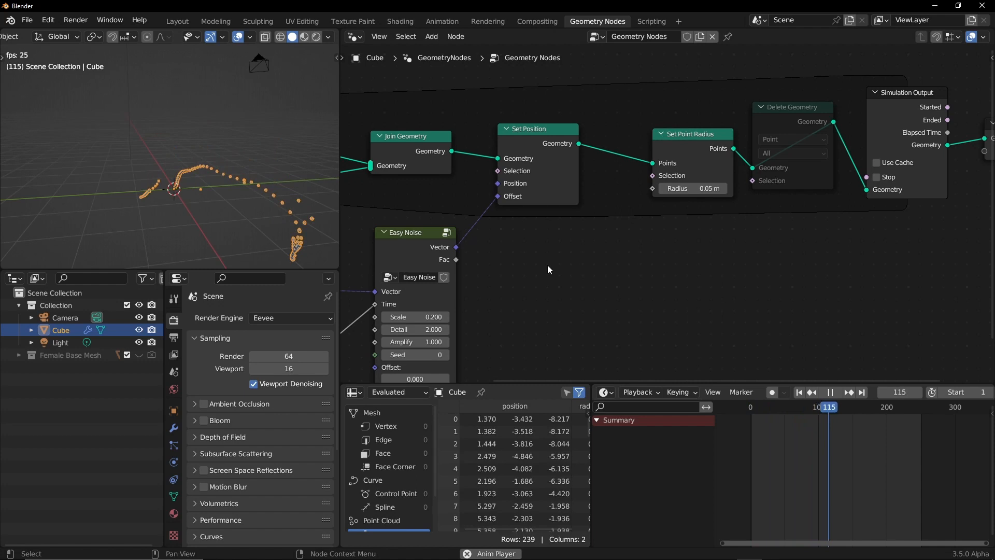
- Feed the Set Point Radius input from a new Radius attribute node
drag(652, 188, 567, 265)
key(Return)
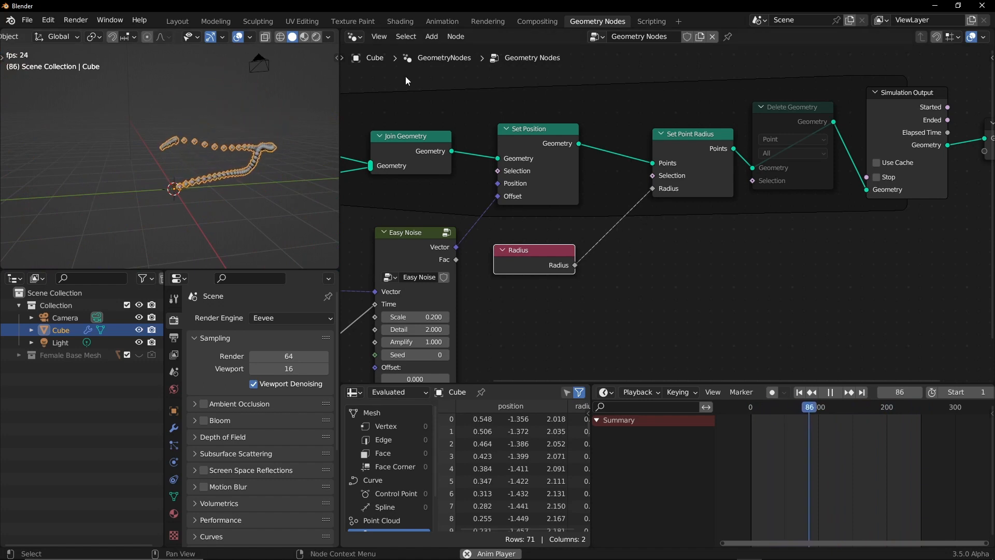
drag(772, 111, 790, 113)
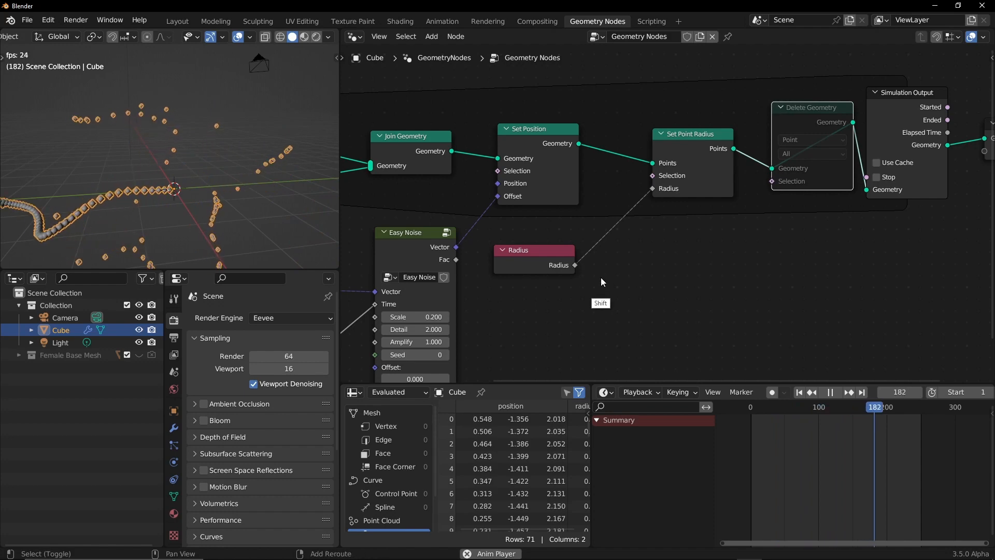
- Insert a Math node on the Radius link set to Subtract 0.01 and replay
key(shift+a)
click(646, 249)
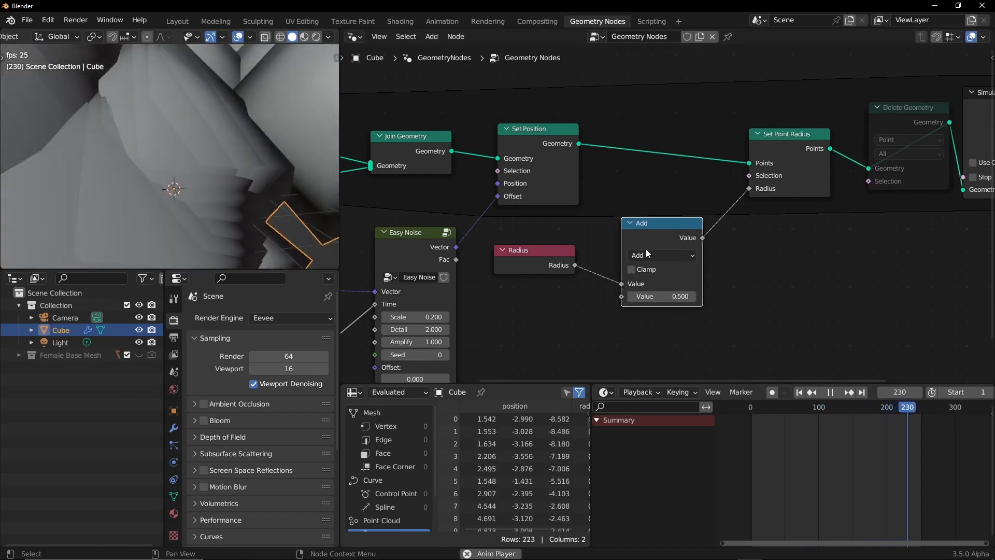
click(297, 299)
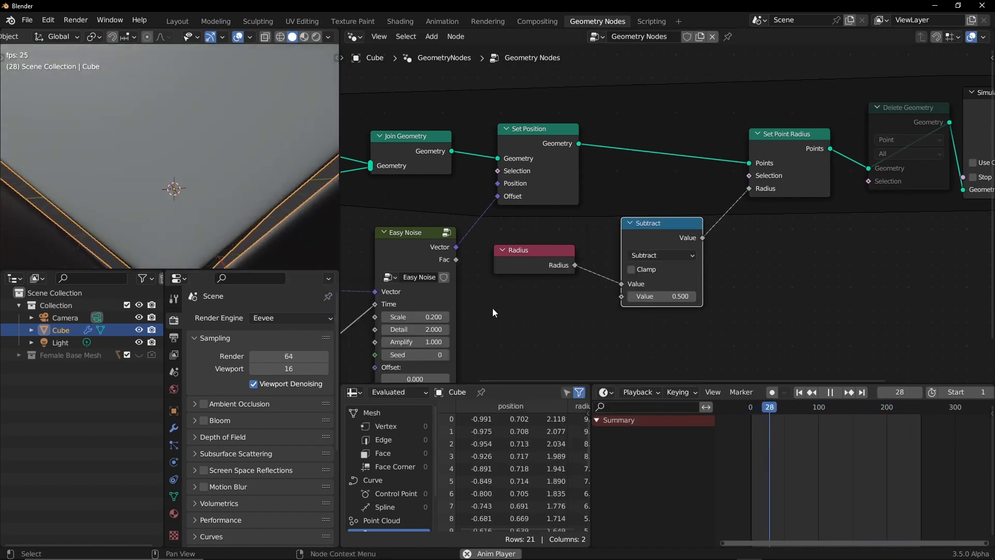
double_click(661, 296)
text(0.01)
key(Return)
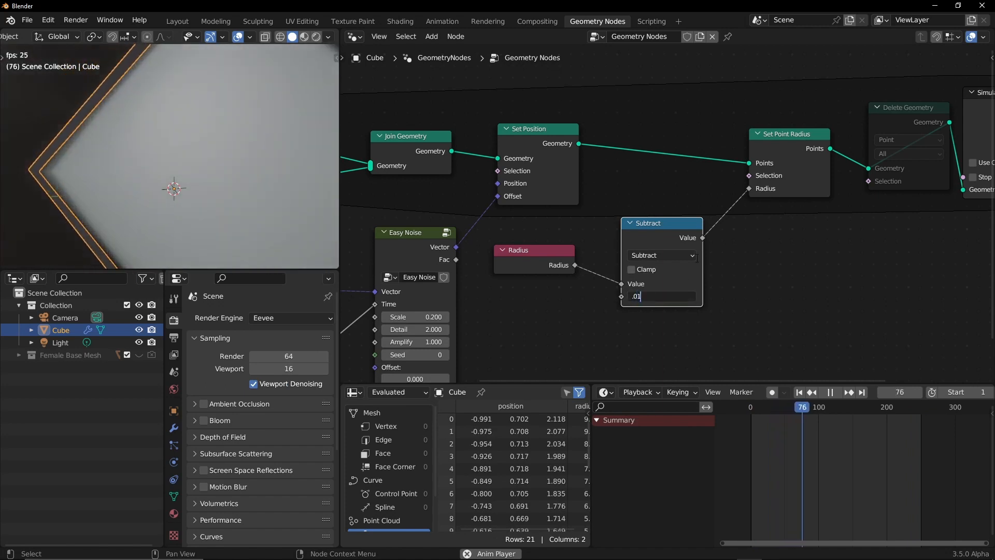
scroll(195, 156, down, 4)
middle_drag(195, 155, 234, 171)
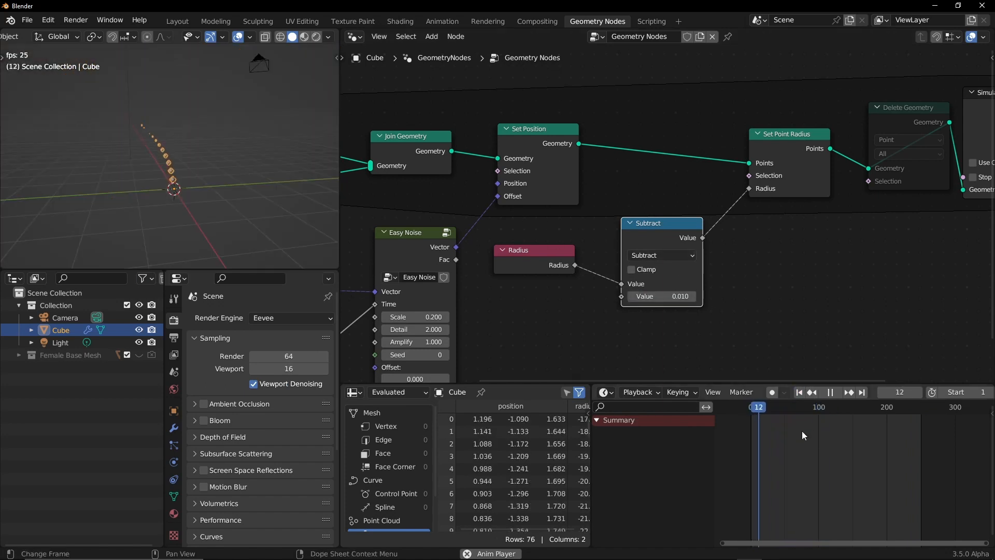
click(758, 431)
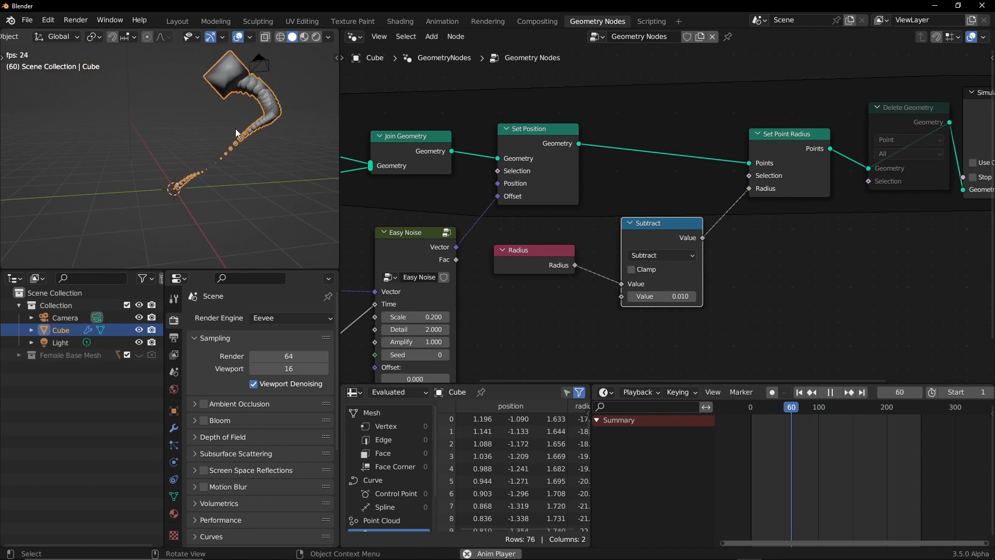
scroll(233, 186, up, 3)
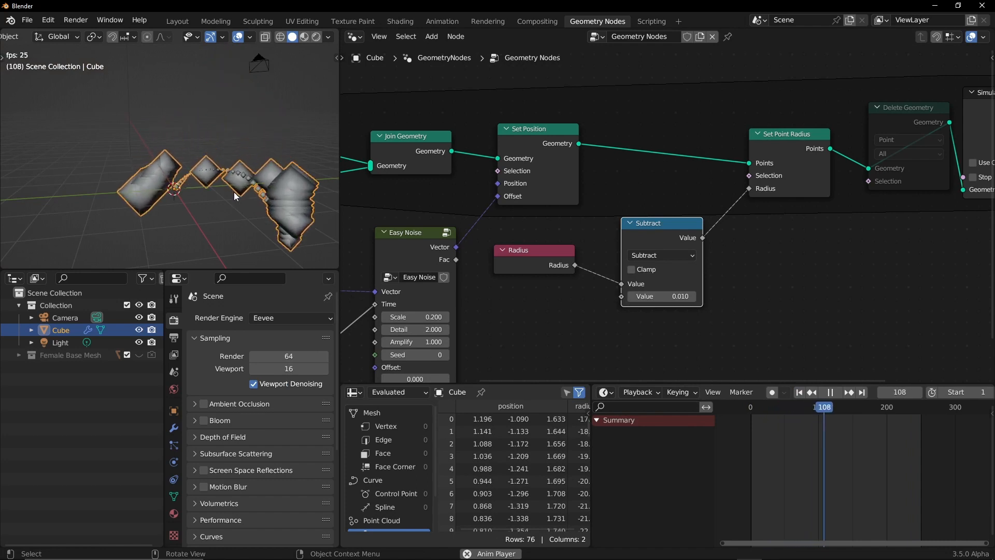
- Change the Math node to Multiply by 0.9 so the trail points taper, and replay
click(679, 253)
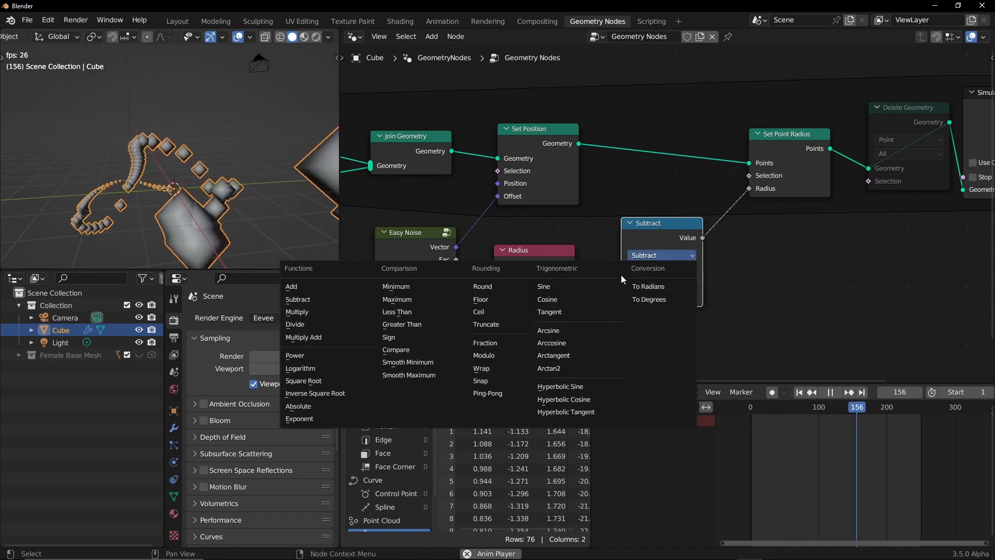
click(296, 315)
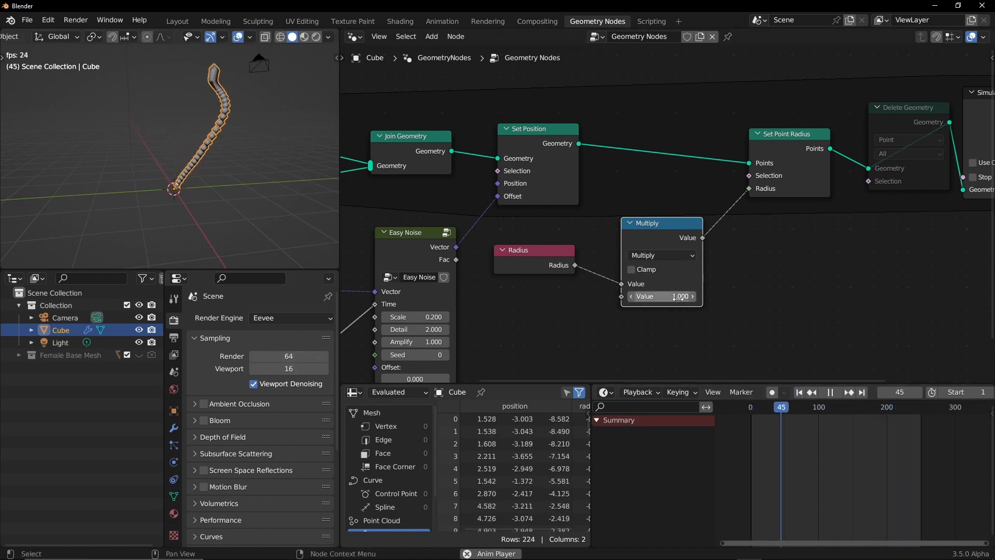
scroll(686, 312, up, 3)
double_click(591, 262)
text(.0)
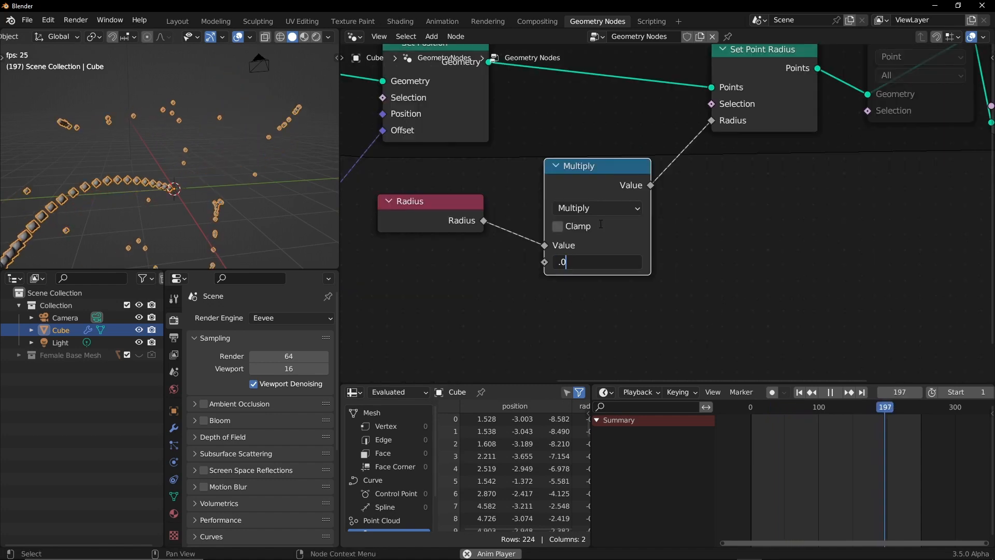
text(90)
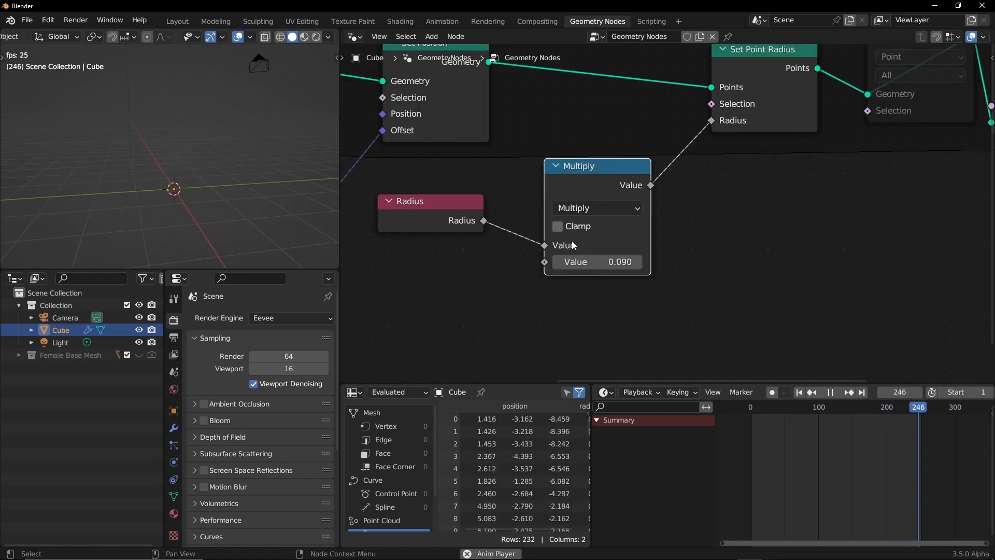
click(799, 394)
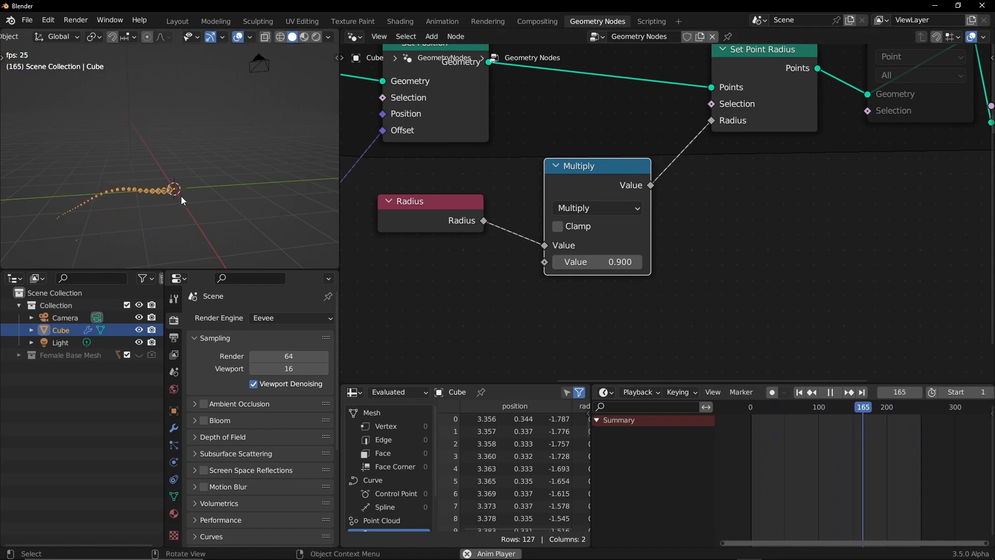
alt+drag(178, 197, 203, 207)
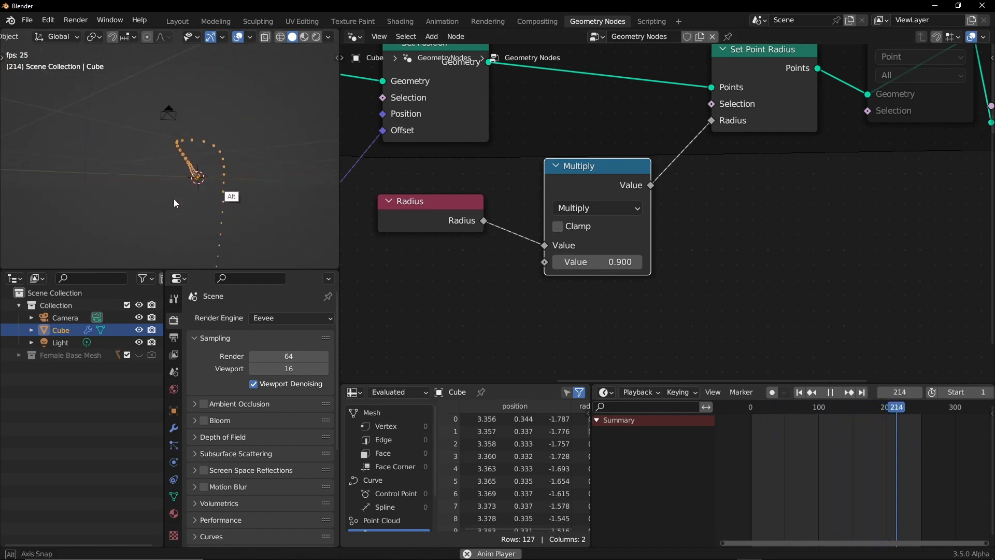
click(238, 224)
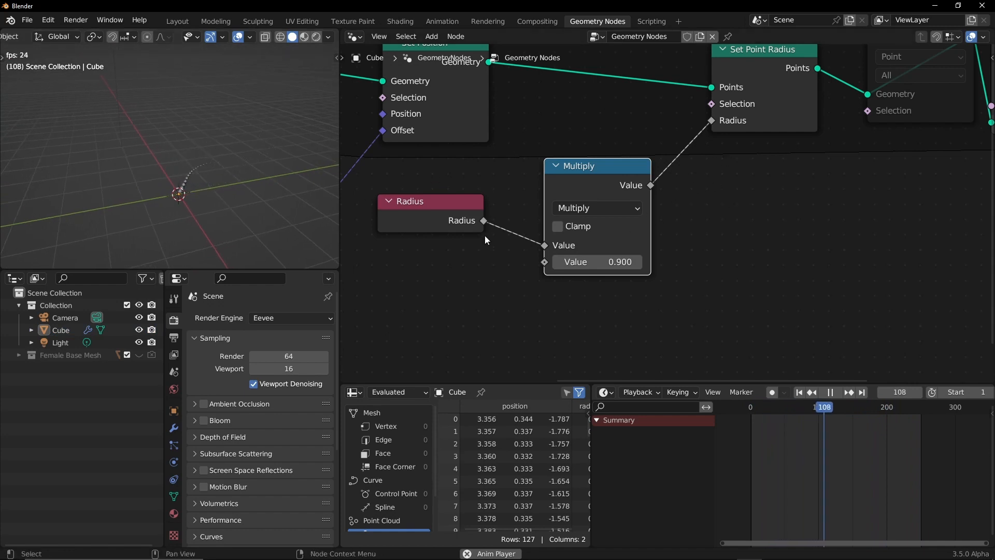
drag(486, 223, 730, 226)
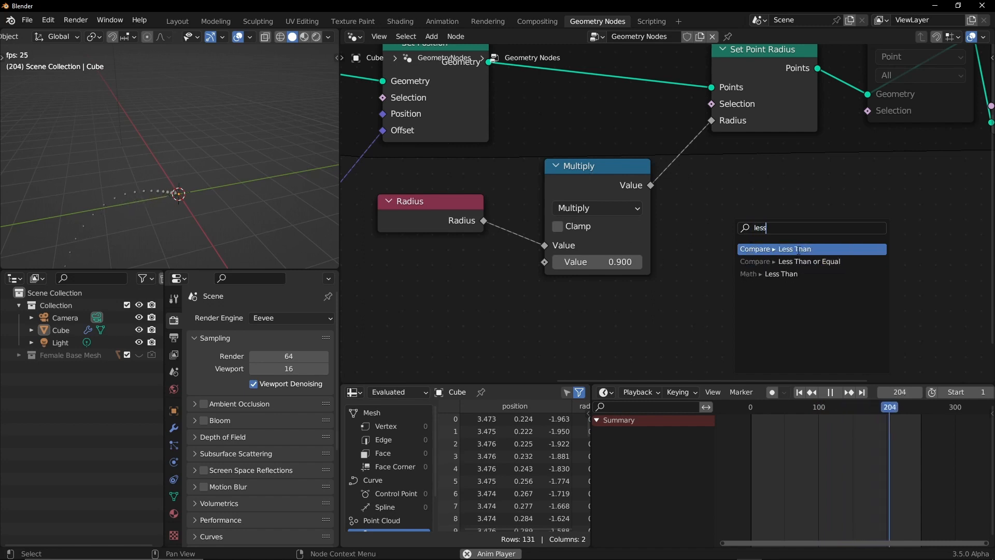
- Add a Less Than node comparing Radius to 0.001 and wire it to Delete Geometry Selection
click(798, 249)
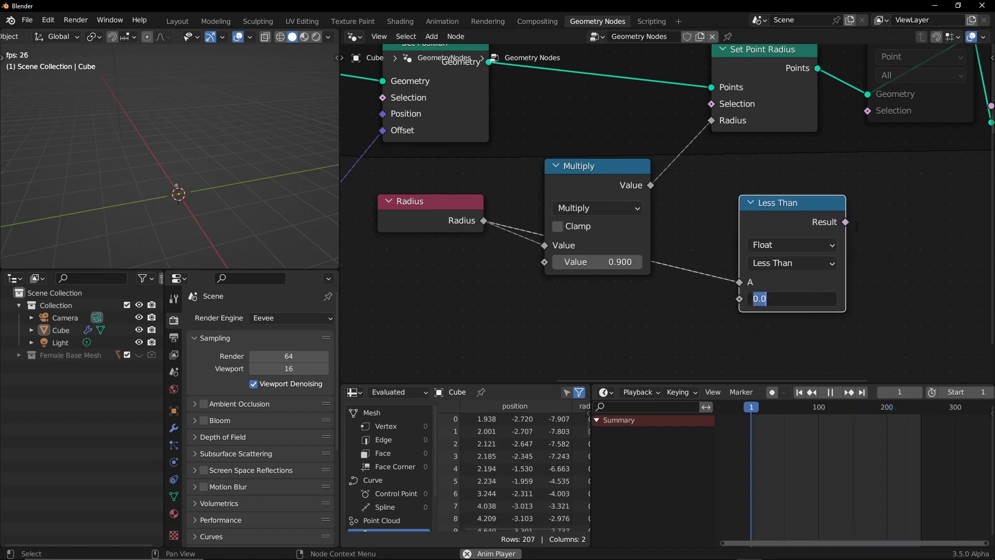
text(1)
key(Return)
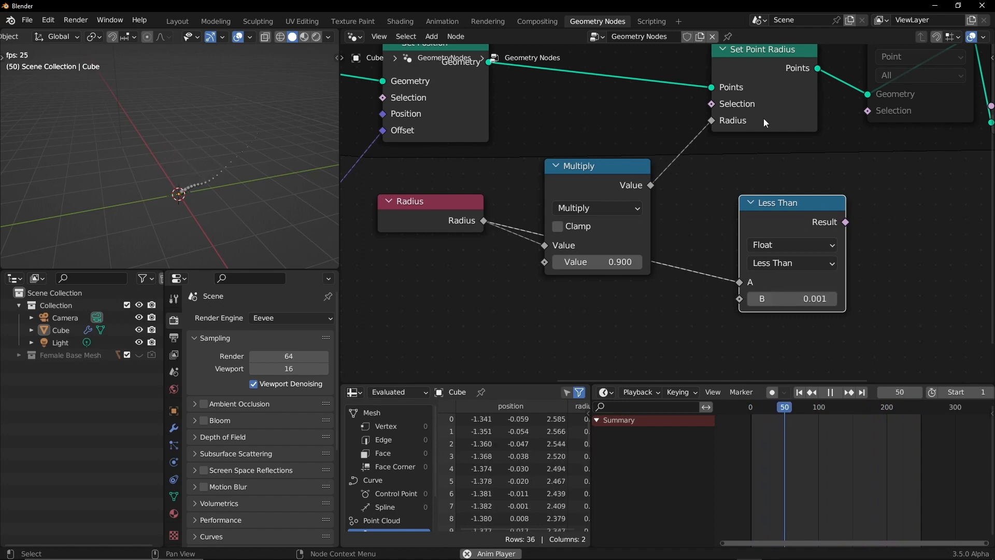
drag(799, 199, 753, 199)
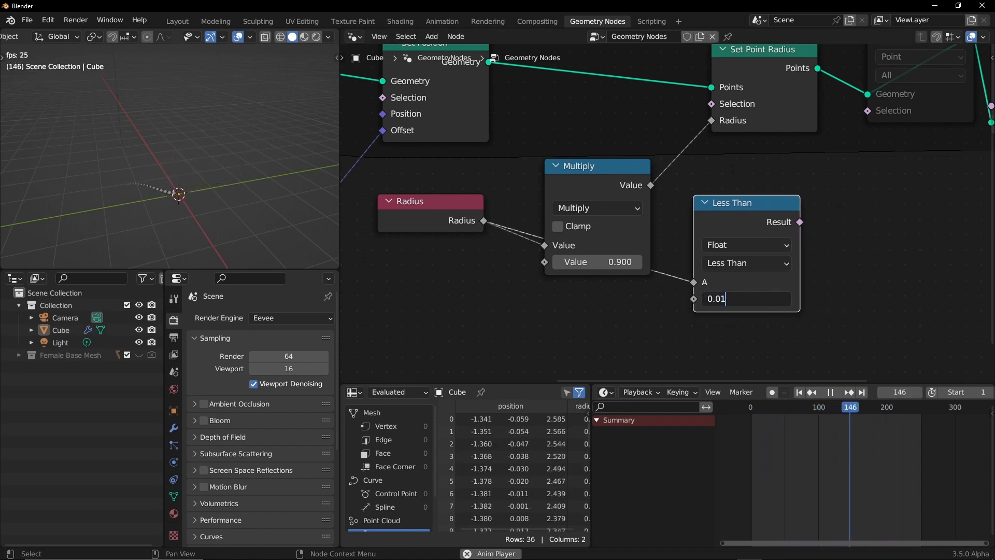
key(Return)
drag(800, 222, 869, 110)
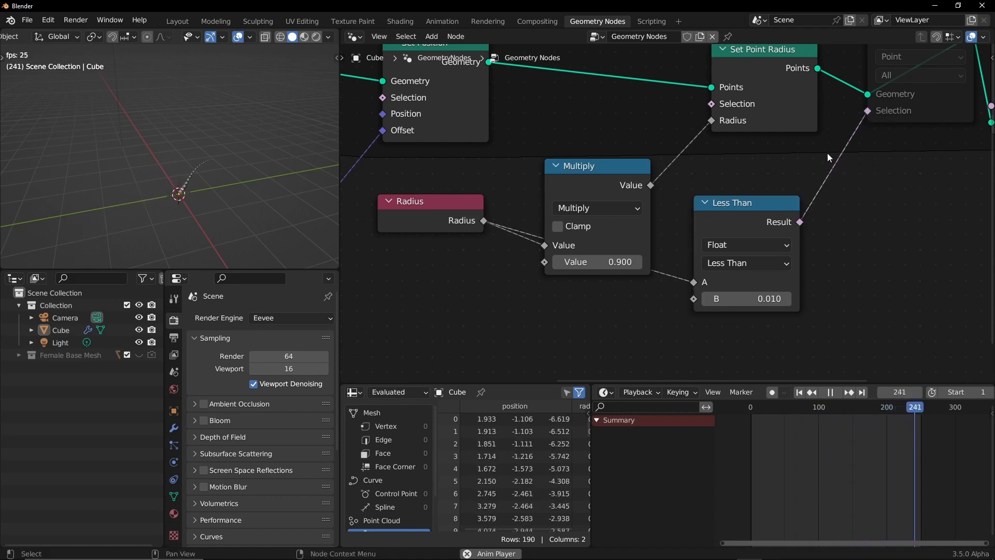
- Unmute the Delete Geometry node so shrunken points vanish, and watch the trail
middle_drag(844, 117, 668, 202)
drag(774, 121, 761, 113)
click(760, 112)
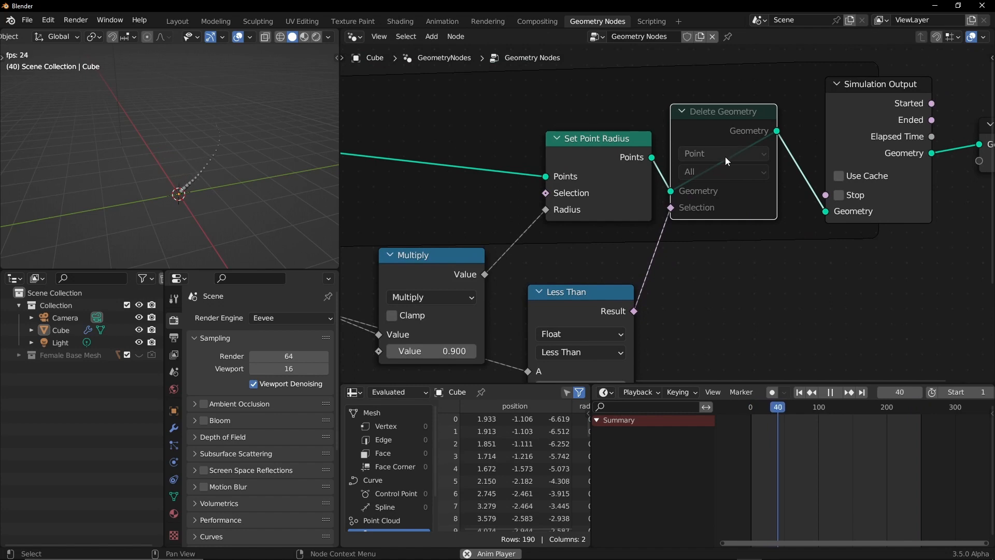
key(m)
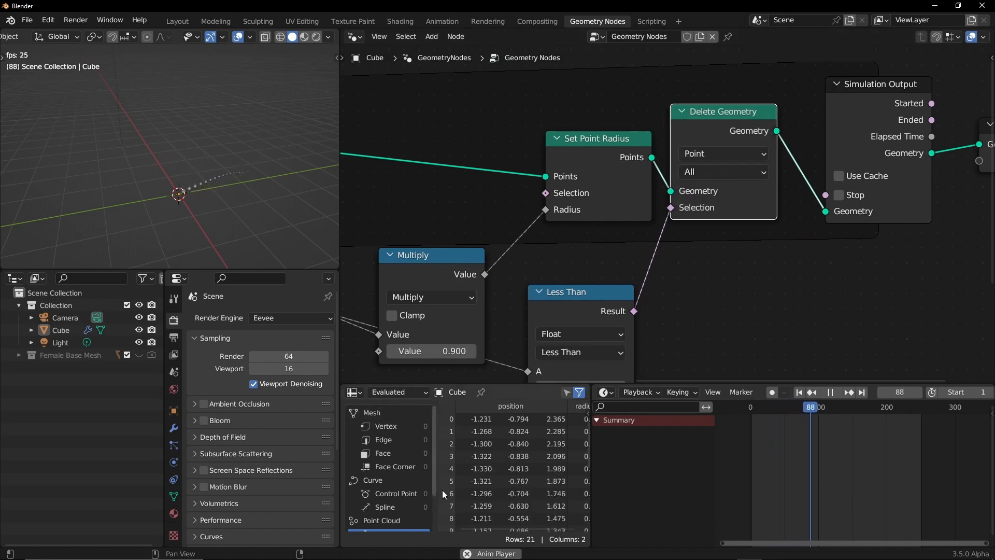
middle_drag(671, 300, 711, 254)
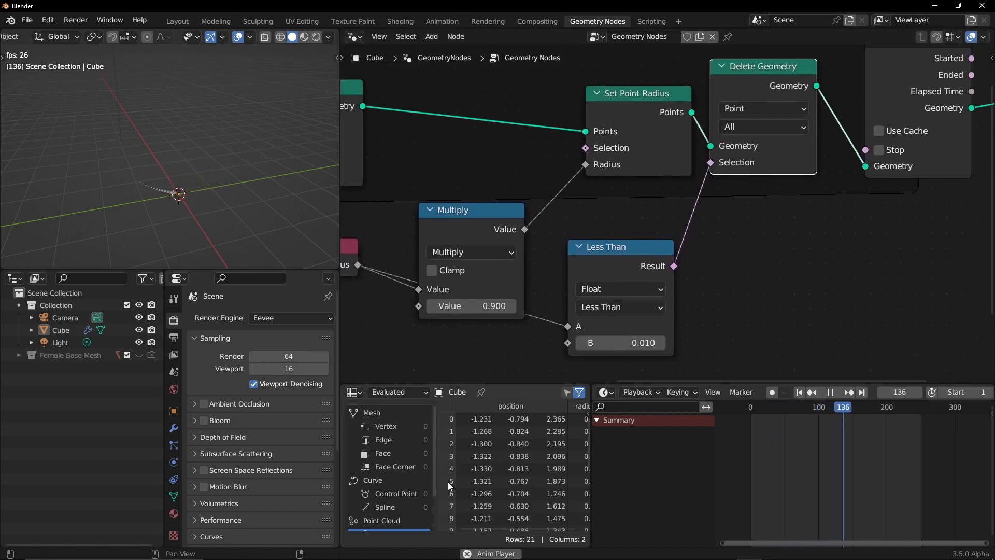
click(377, 490)
mouse_move(224, 213)
ctrl+middle_down()
mouse_move(248, 185)
mouse_move(257, 190)
ctrl+middle_up()
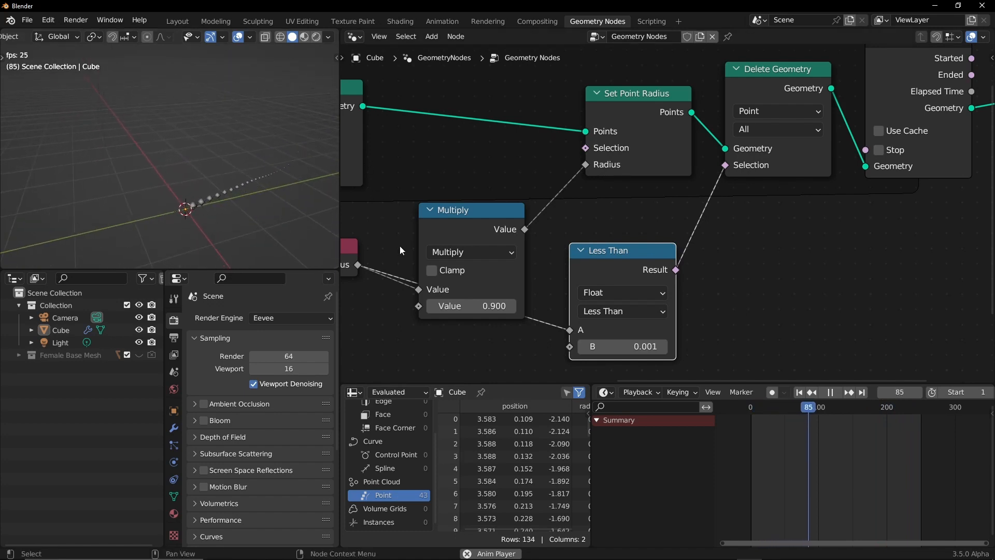
- Set the Points node Count to 5 and clear space to its left
shift+middle_drag(400, 245, 504, 265)
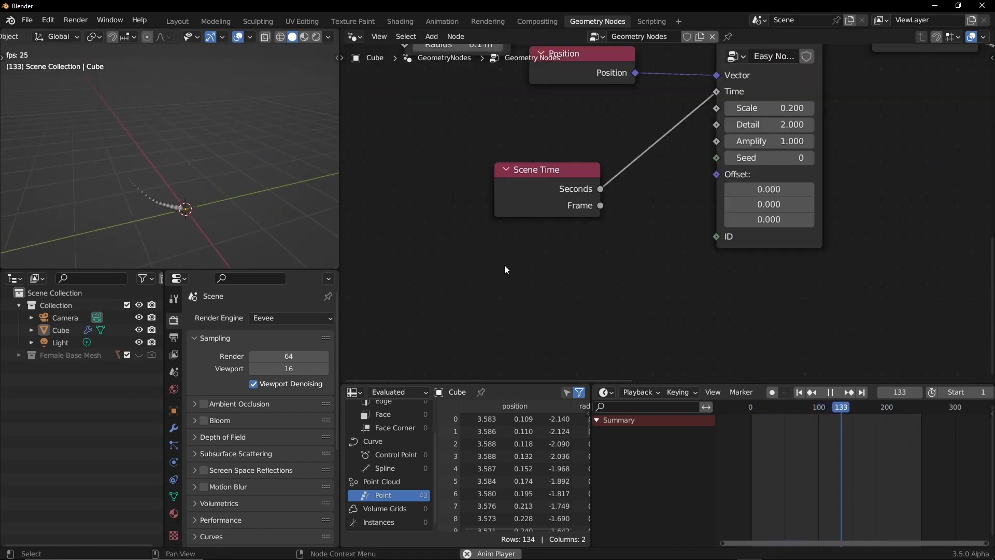
scroll(579, 147, down, 4)
middle_drag(579, 146, 567, 144)
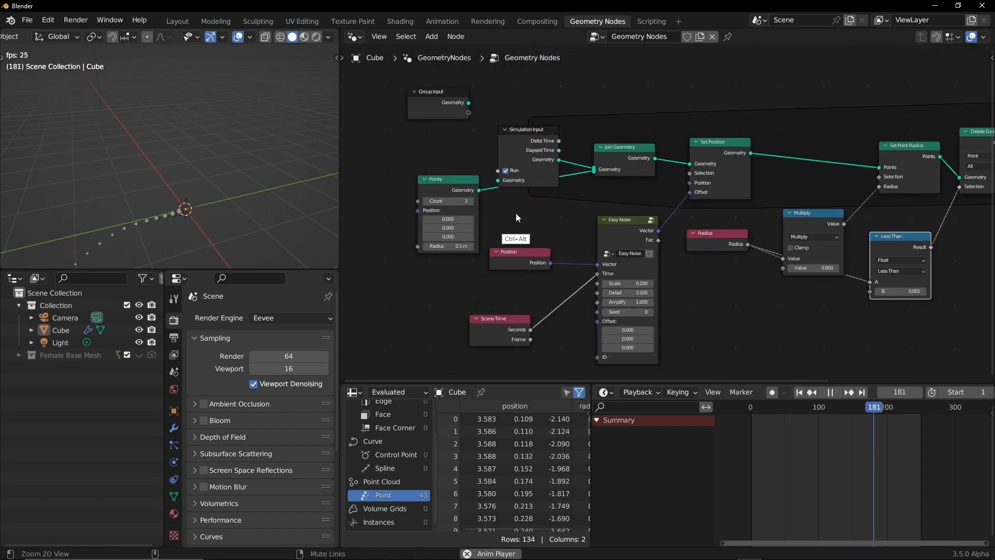
mouse_move(516, 213)
ctrl+middle_down()
mouse_move(489, 204)
mouse_move(544, 212)
ctrl+middle_up()
text(5)
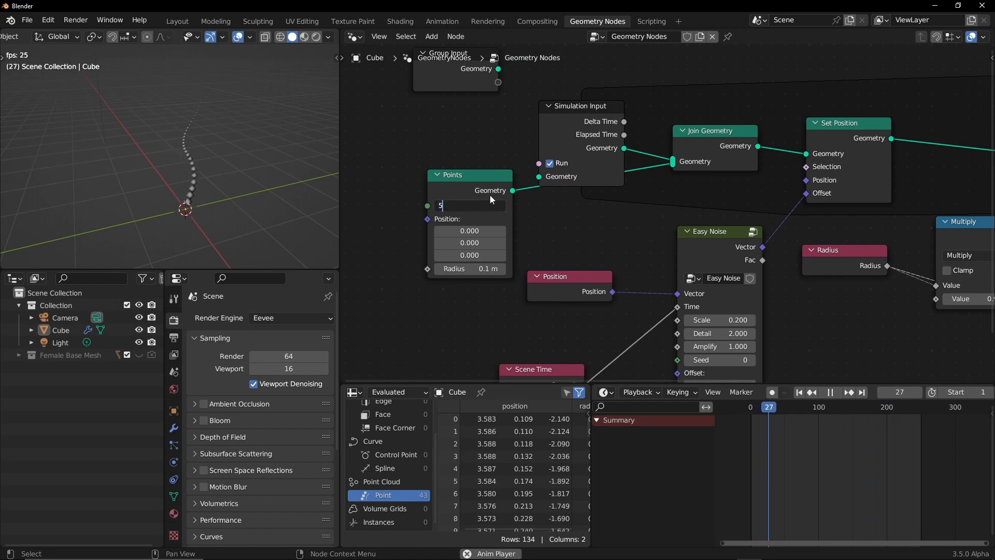
key(Return)
middle_drag(489, 195, 546, 197)
drag(510, 209, 513, 209)
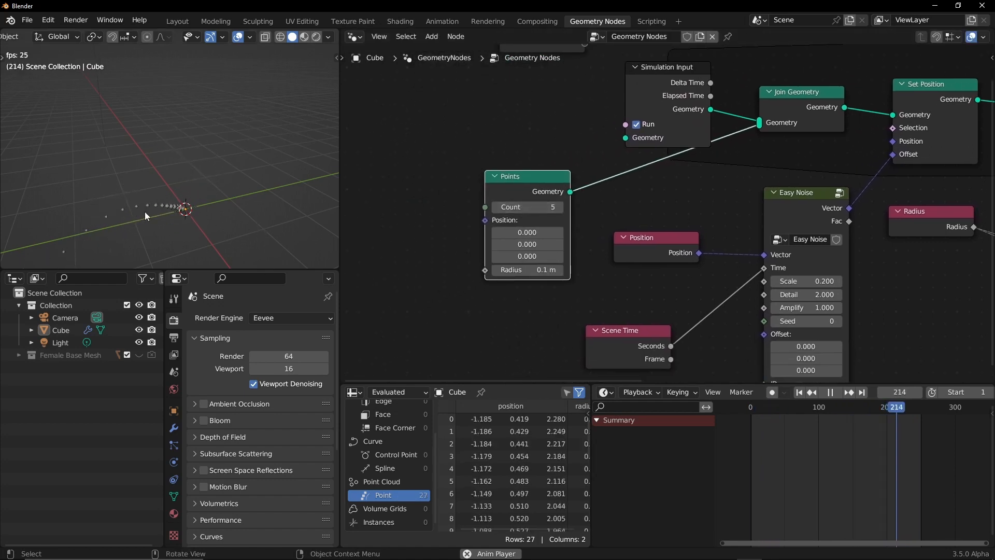
middle_drag(436, 189, 511, 197)
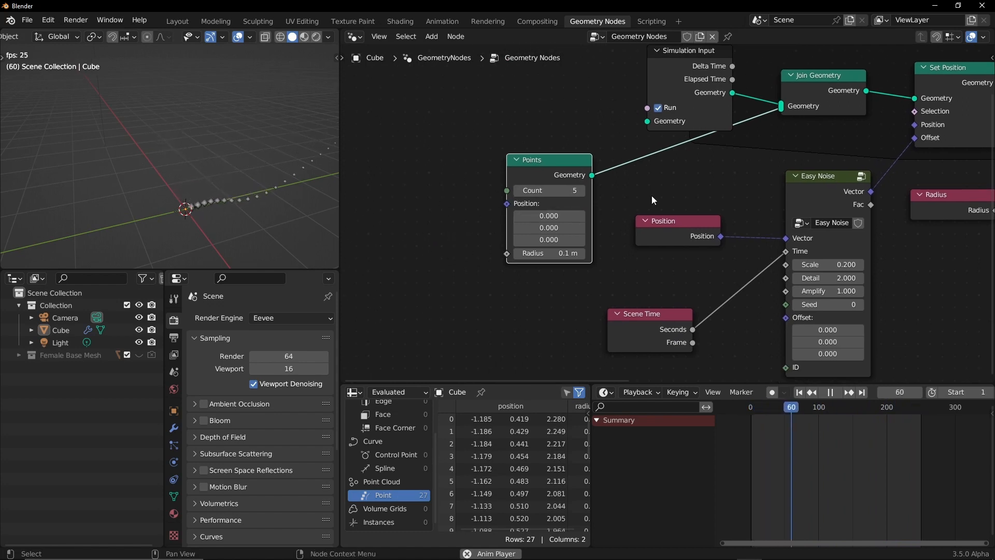
- Duplicate Easy Noise into Points Position, fed by Position and a new Index node
key(shift+d)
click(403, 189)
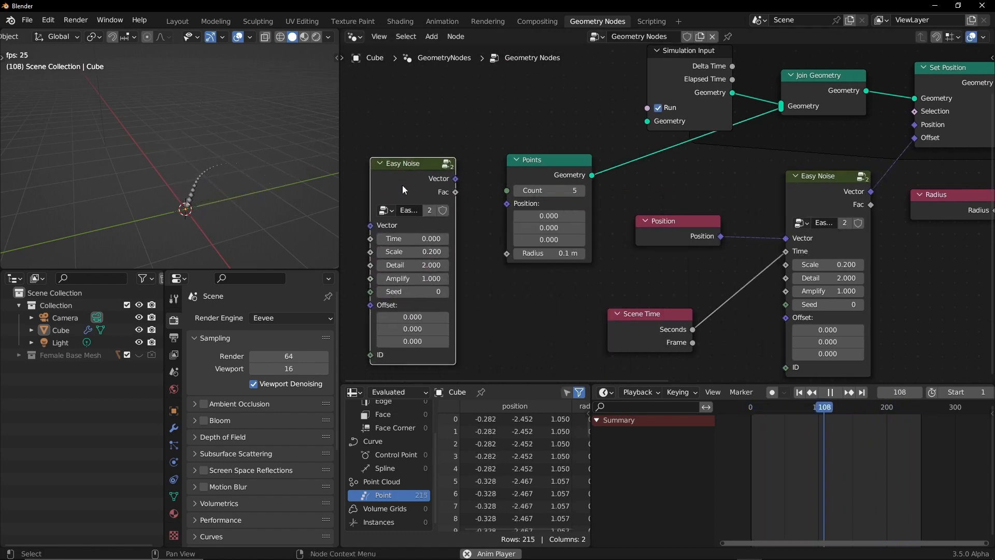
drag(455, 179, 506, 203)
middle_drag(544, 233, 654, 223)
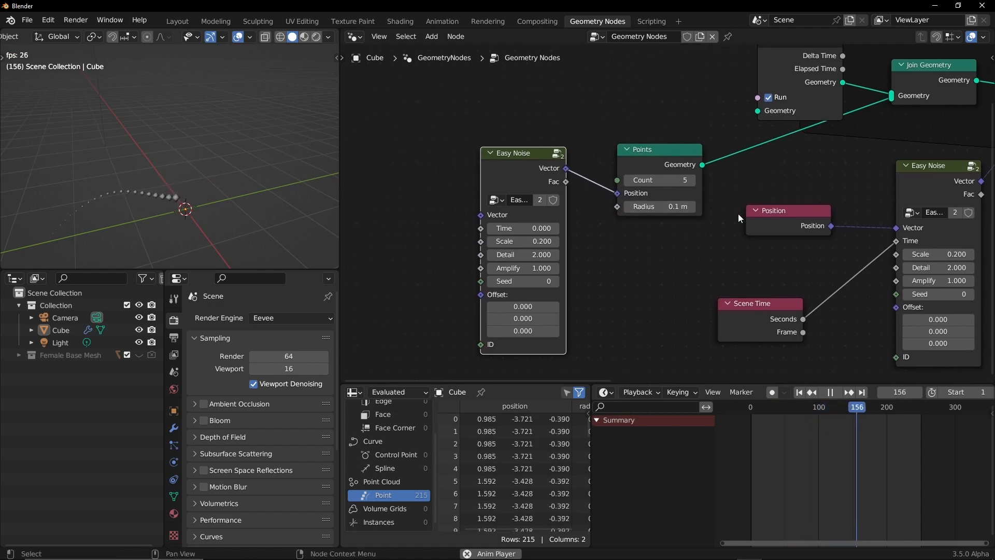
drag(738, 214, 794, 219)
click(432, 133)
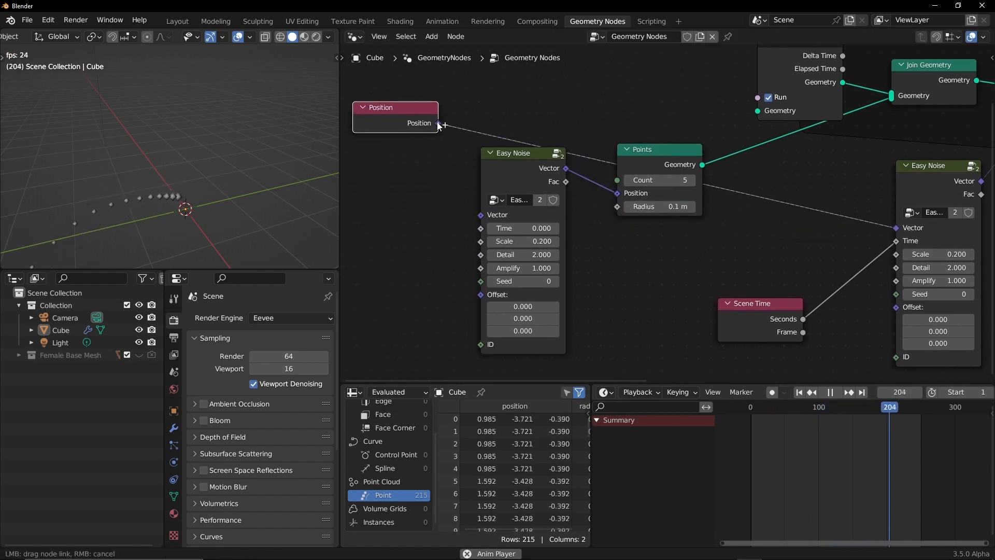
key(g)
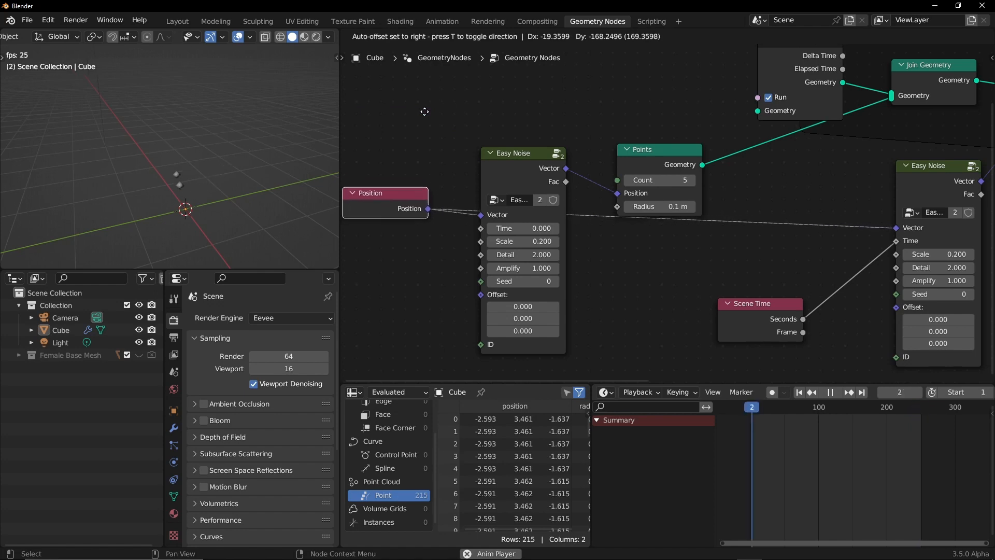
click(424, 233)
mouse_move(433, 266)
middle_down()
mouse_move(490, 217)
mouse_move(481, 226)
middle_up()
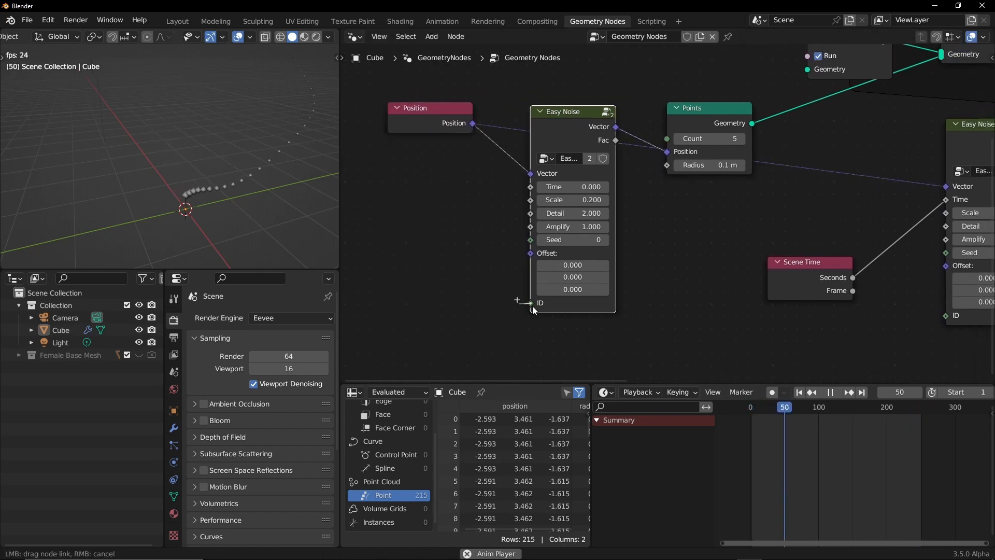
drag(532, 308, 393, 302)
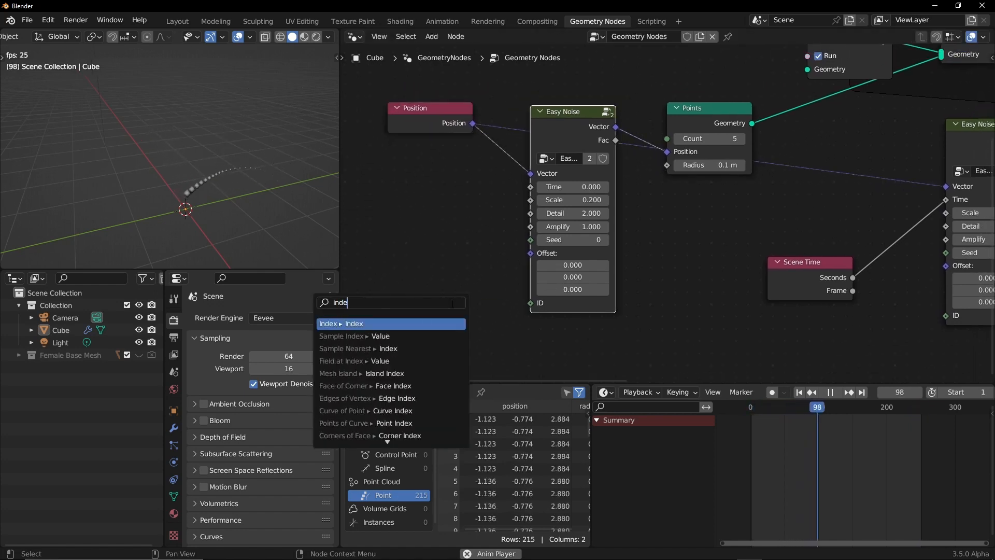
click(422, 324)
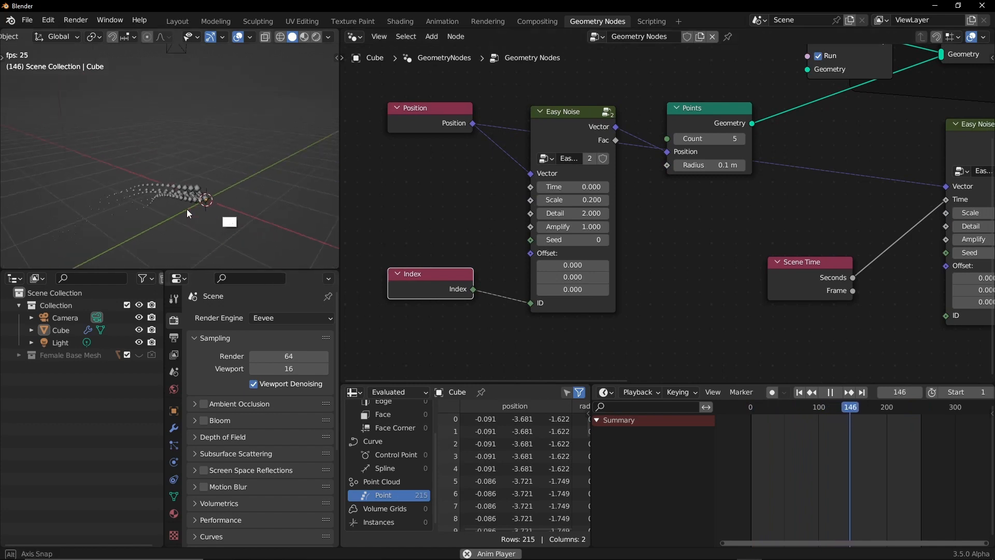
- Raise the Count to 100 and the spawn noise Amplify to 5.2
middle_drag(186, 209, 253, 239)
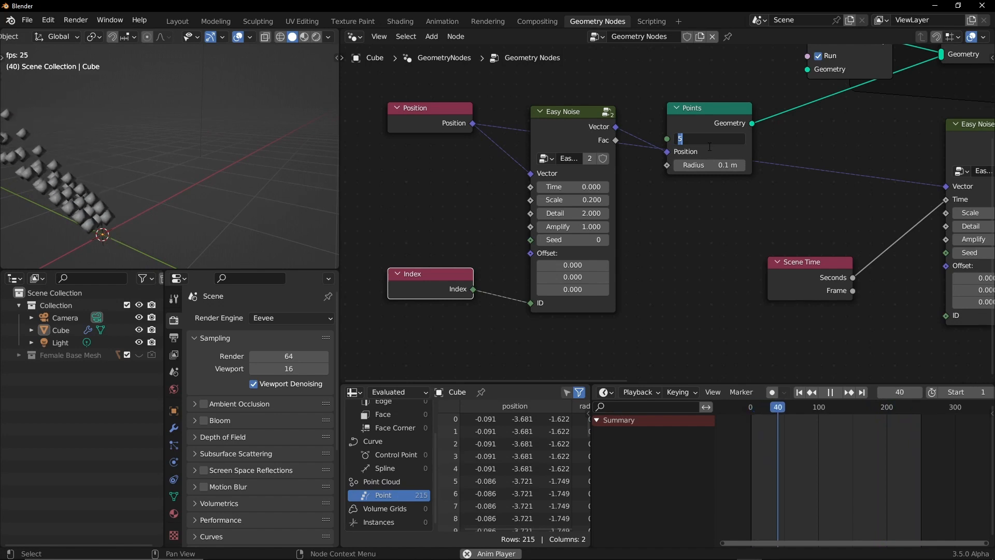
text(100)
key(Return)
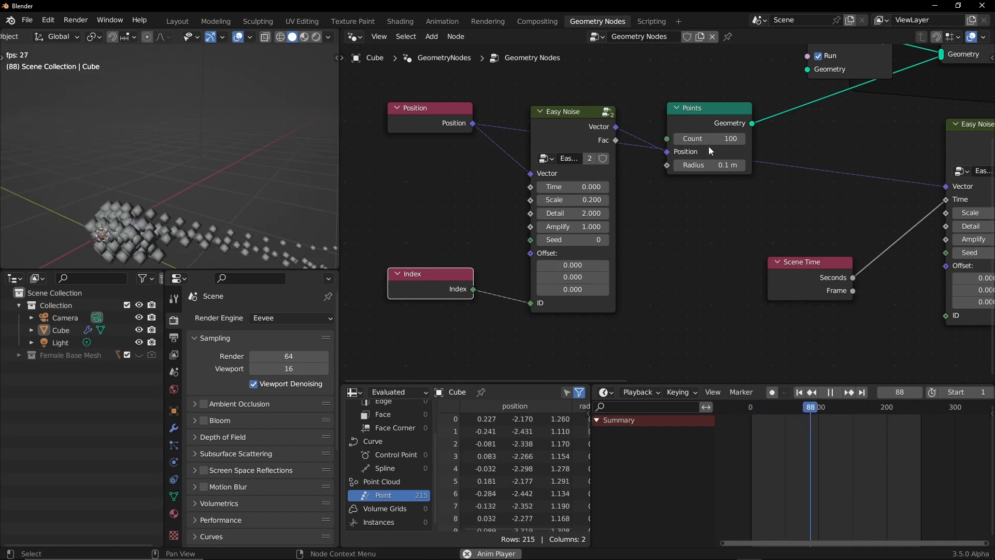
middle_drag(195, 218, 248, 188)
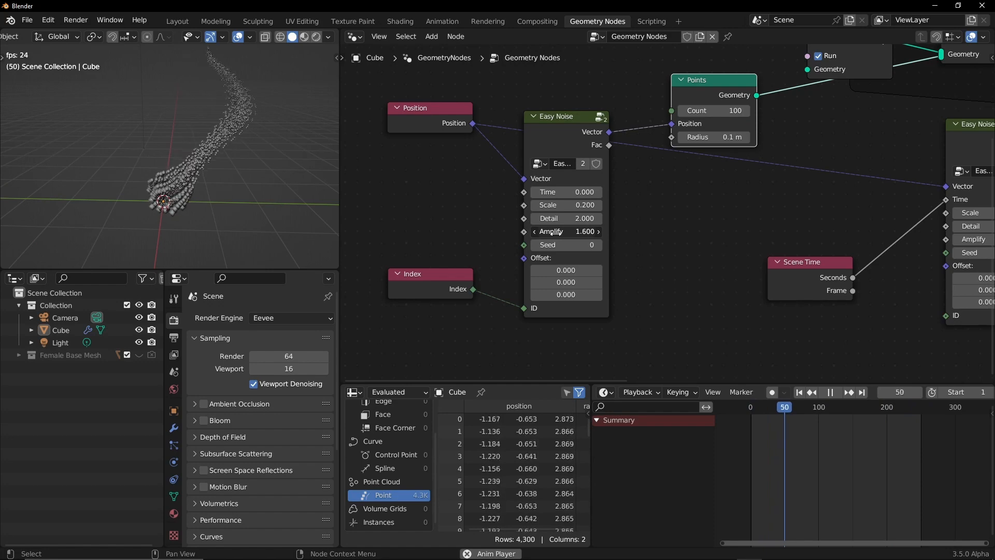
drag(557, 231, 575, 231)
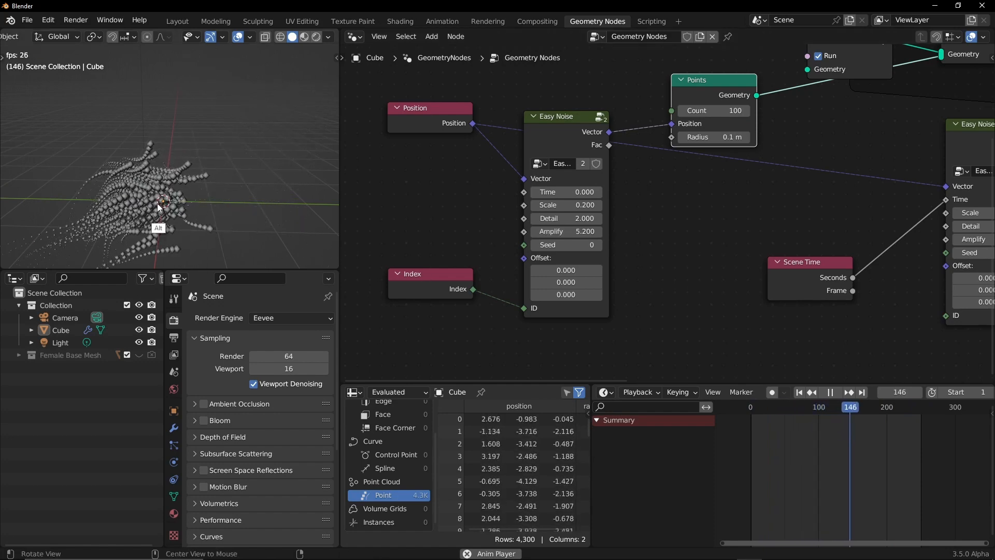
scroll(158, 203, up, 3)
middle_drag(171, 204, 157, 203)
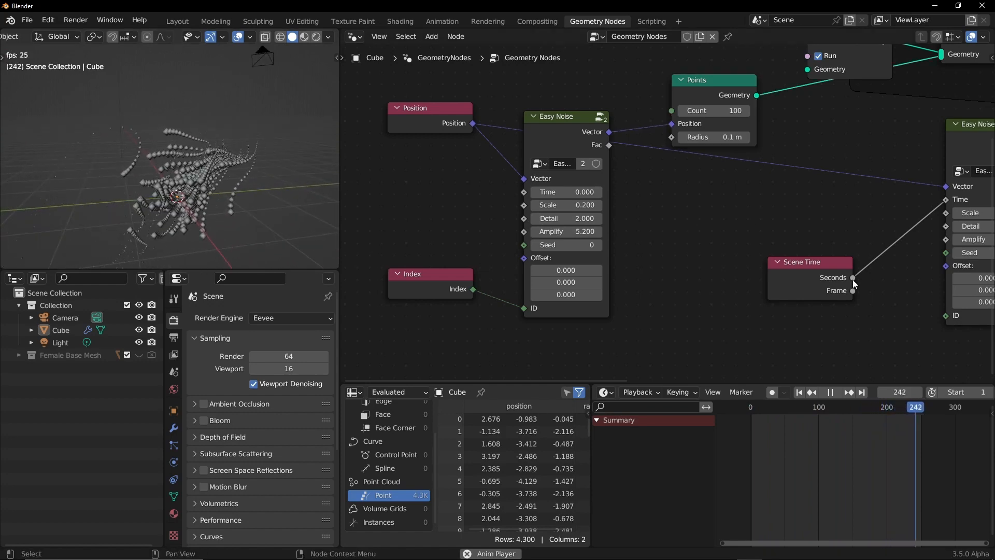
- Link Scene Time Seconds into the copied Easy Noise Time input
drag(853, 278, 852, 279)
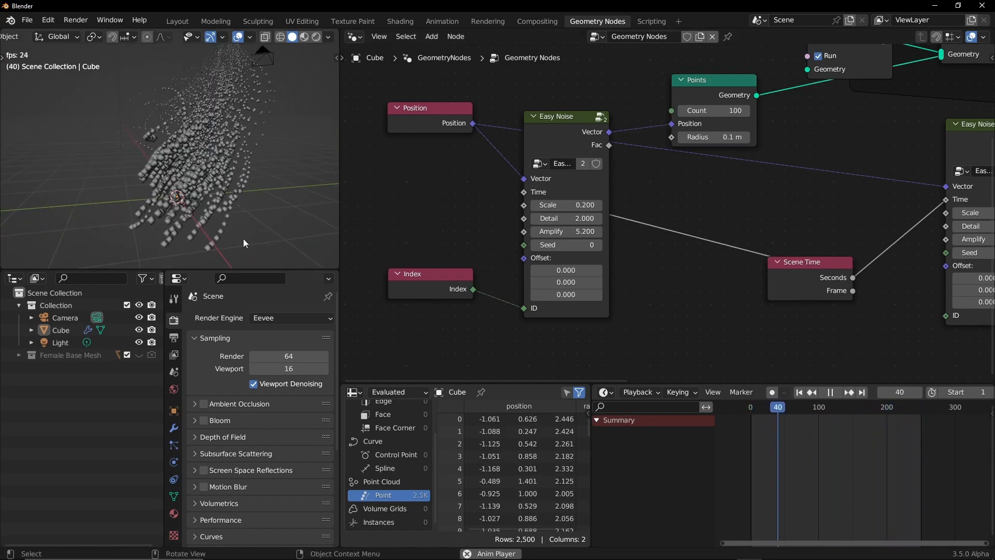
mouse_move(243, 239)
middle_down()
mouse_move(171, 230)
mouse_move(118, 192)
middle_up()
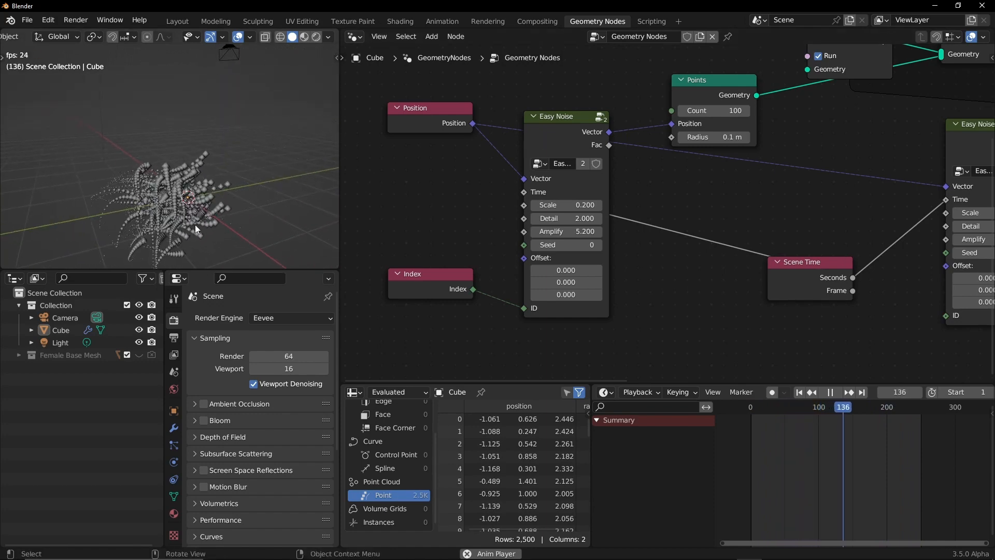
mouse_move(187, 225)
middle_down()
mouse_move(240, 237)
mouse_move(338, 192)
mouse_move(460, 275)
middle_up()
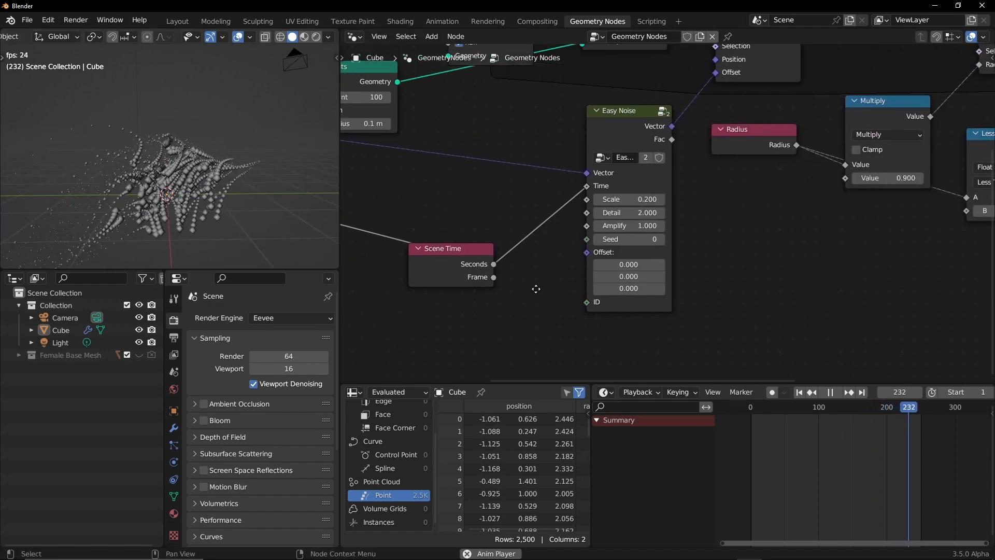
drag(459, 274, 451, 220)
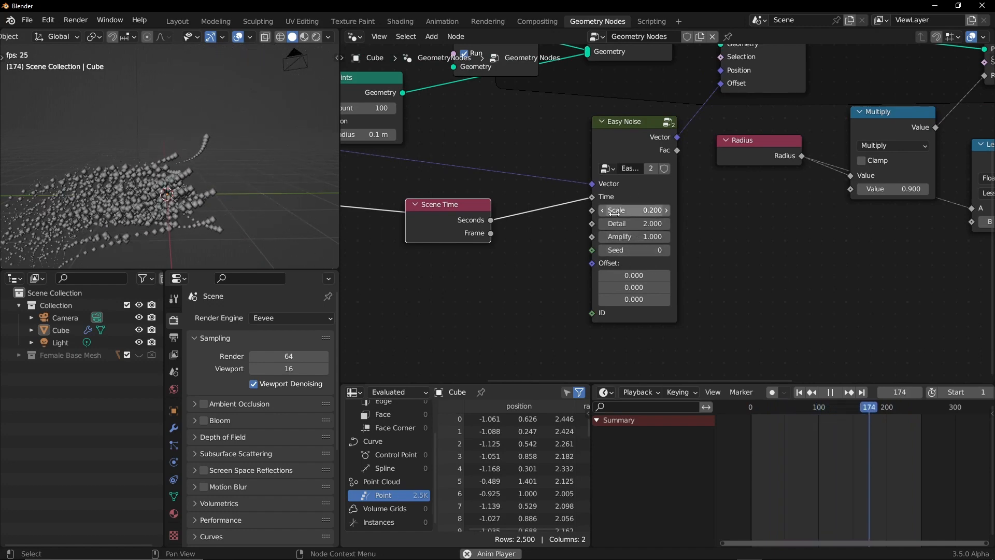
- Raise the trail Easy Noise Scale to 0.8 and inspect the swirling cloud
click(666, 209)
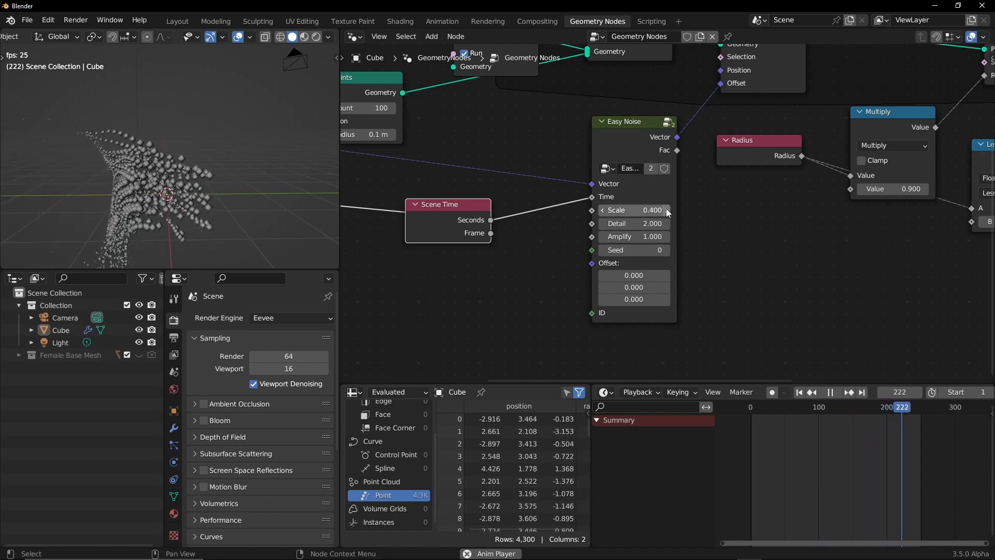
click(665, 210)
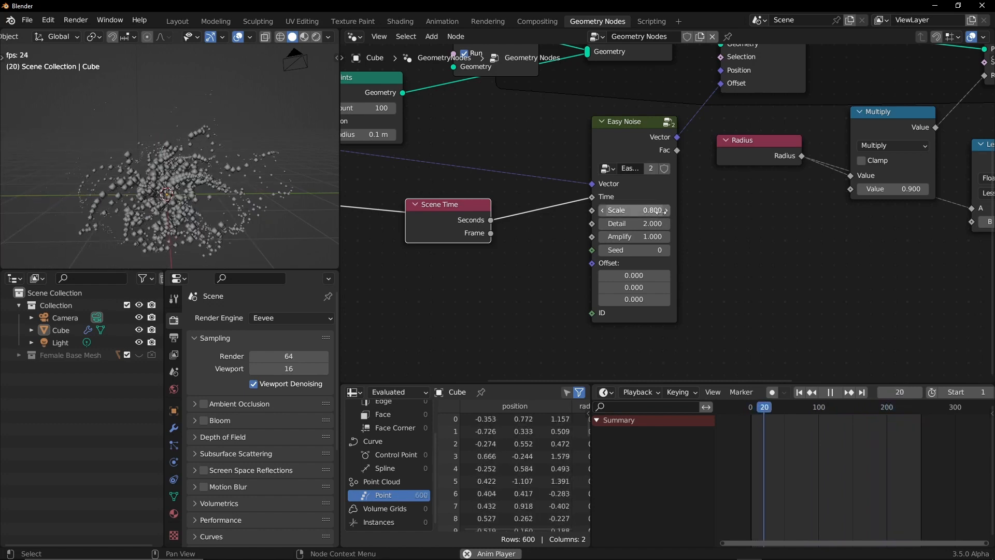
middle_drag(195, 184, 225, 190)
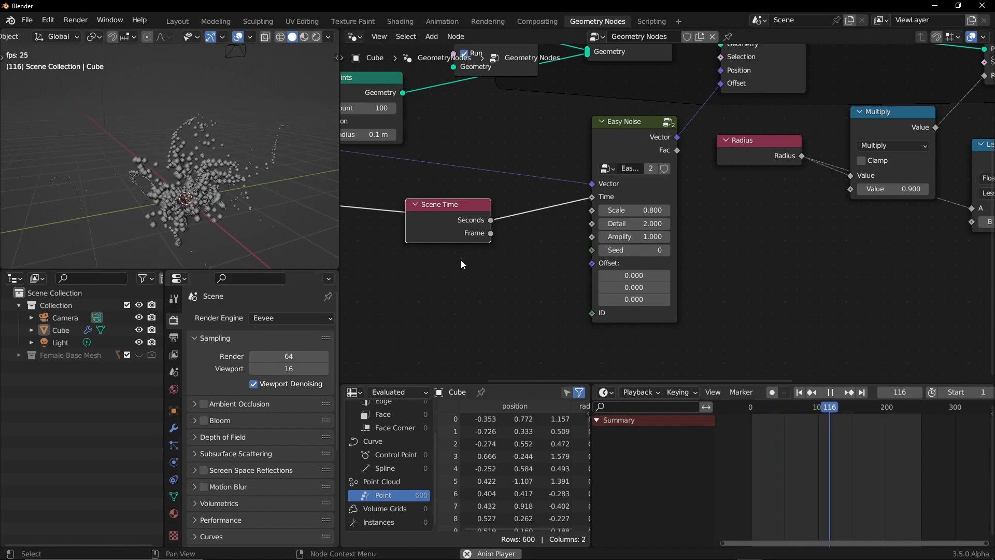
mouse_move(448, 265)
middle_down()
mouse_move(565, 239)
mouse_move(537, 266)
middle_up()
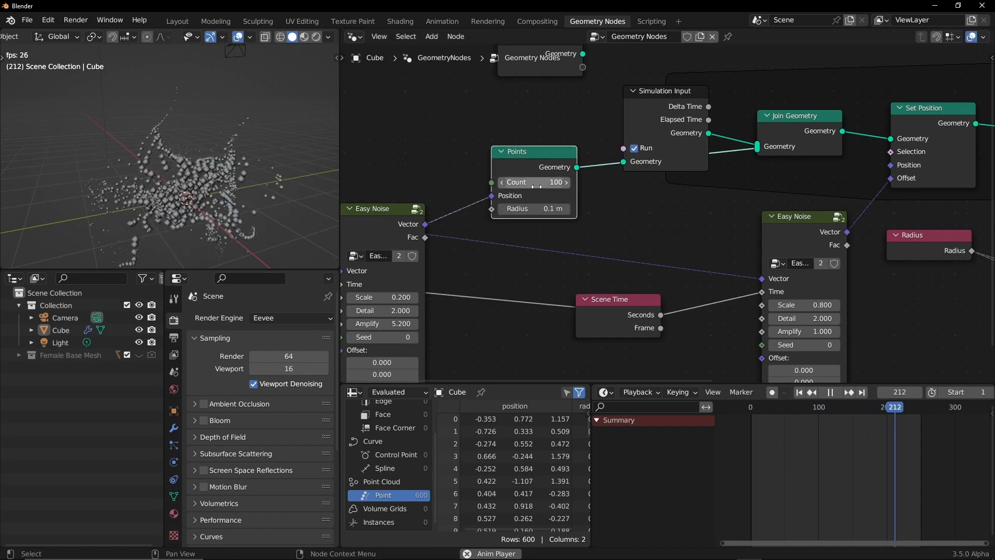
- Set the Points Count to 1000 and inspect the dense cloud and full node tree
click(534, 182)
text(100)
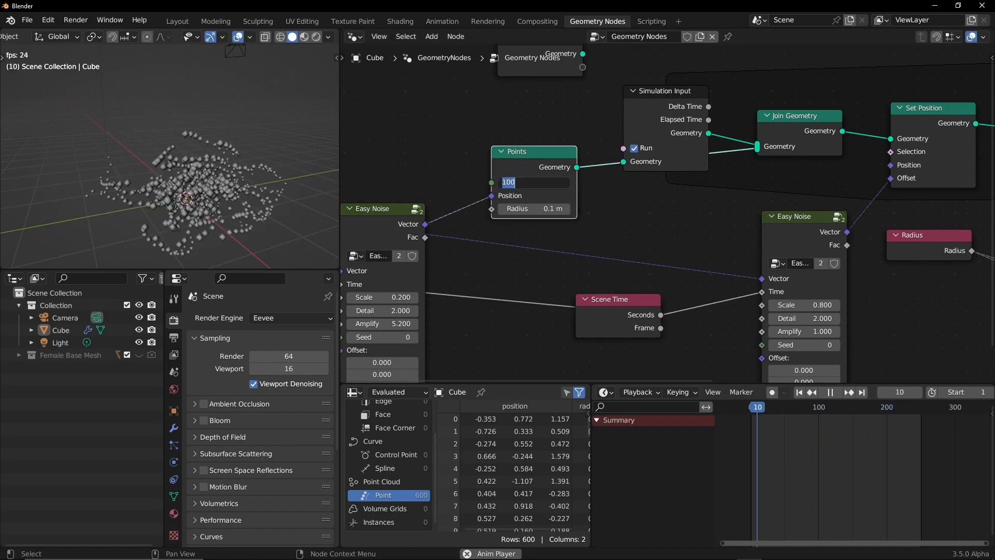
text(0)
key(Return)
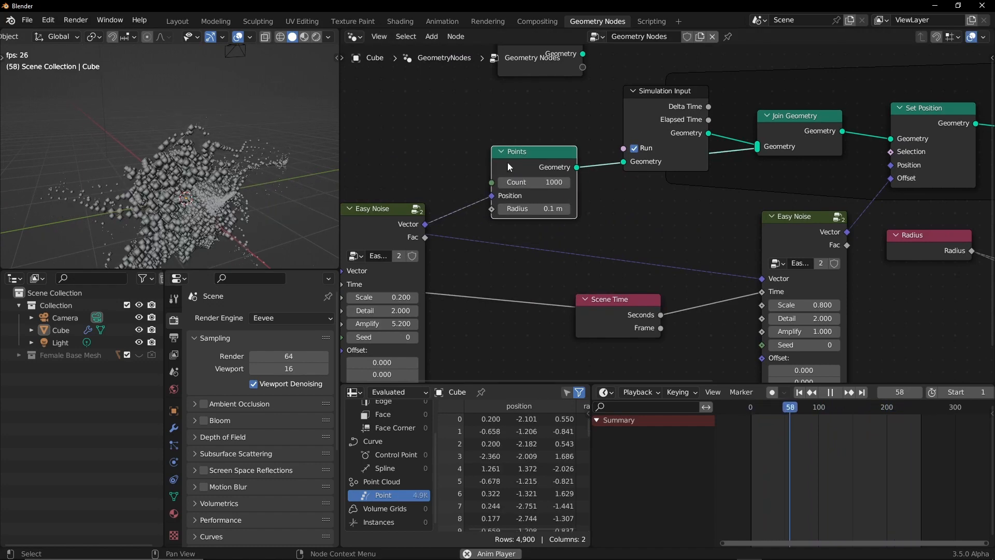
mouse_move(188, 200)
middle_down()
mouse_move(245, 164)
mouse_move(252, 191)
middle_up()
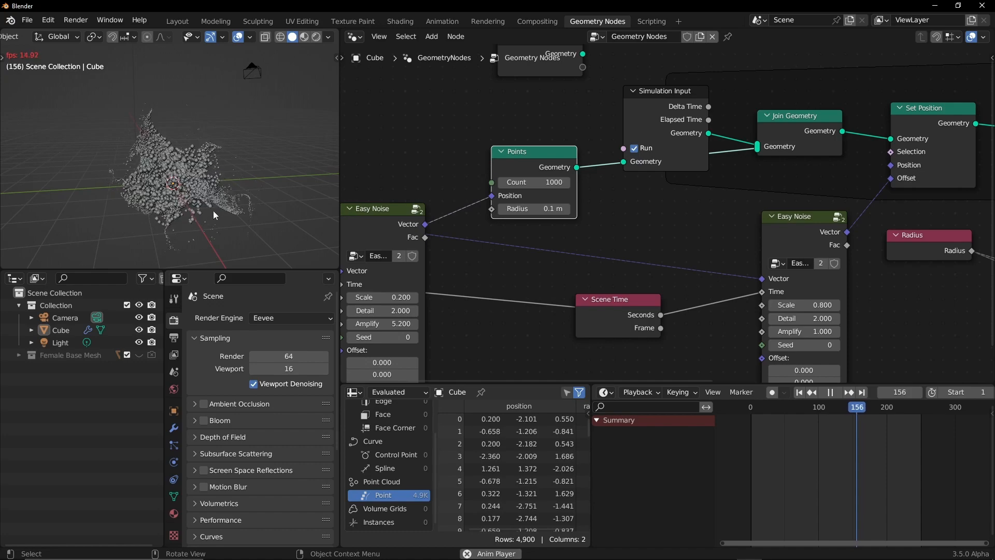
mouse_move(184, 197)
ctrl+middle_down()
mouse_move(232, 194)
mouse_move(239, 181)
mouse_move(177, 189)
mouse_move(243, 221)
ctrl+middle_up()
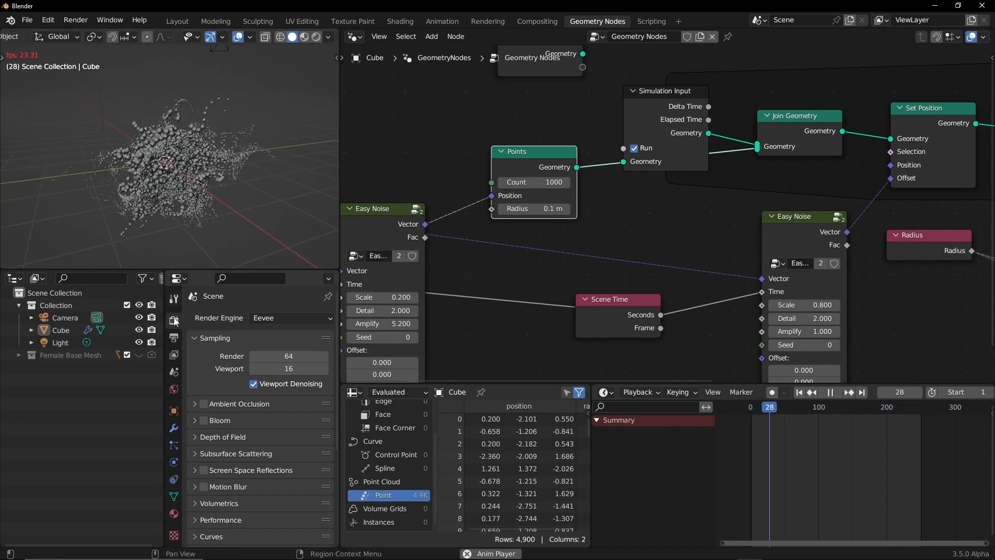
scroll(575, 278, down, 5)
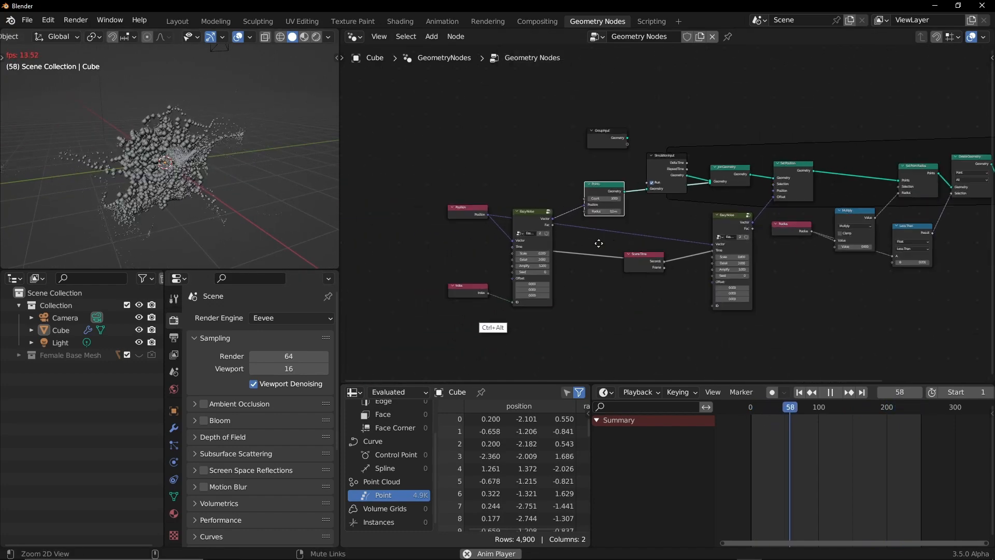
middle_drag(661, 268, 555, 242)
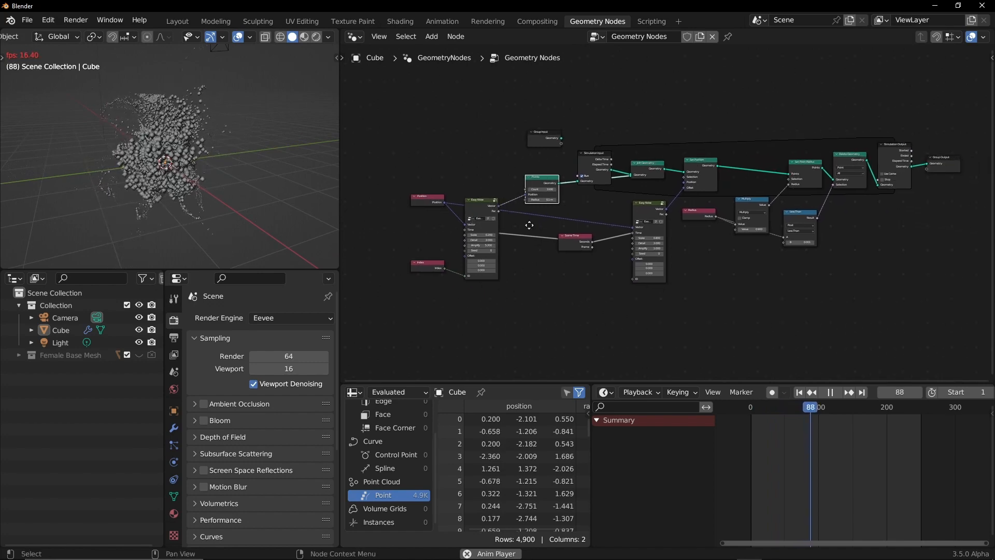
scroll(555, 241, up, 4)
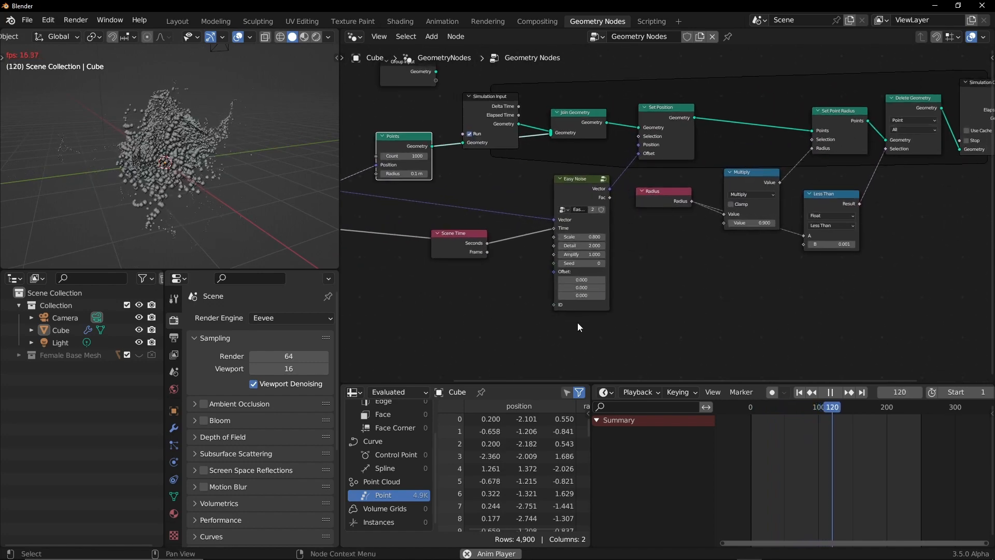
middle_drag(546, 308, 723, 299)
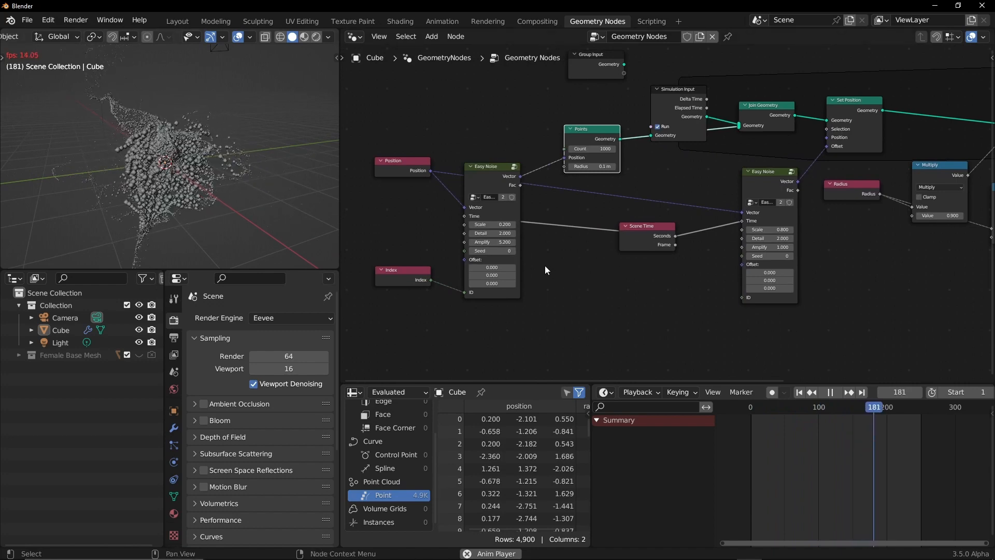
- Load particles3.blend from recent files, discarding unsaved changes
key(space)
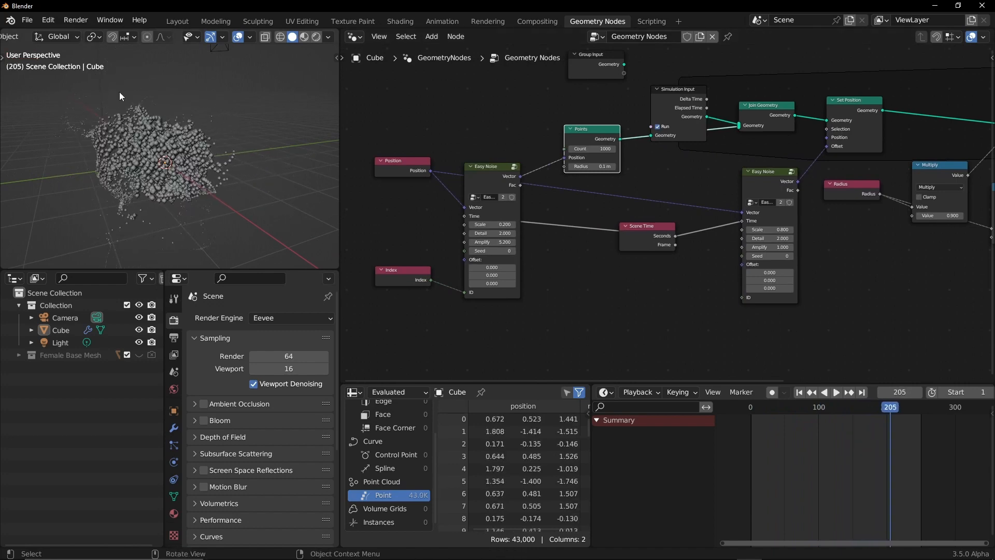
click(29, 21)
mouse_move(60, 57)
click(216, 57)
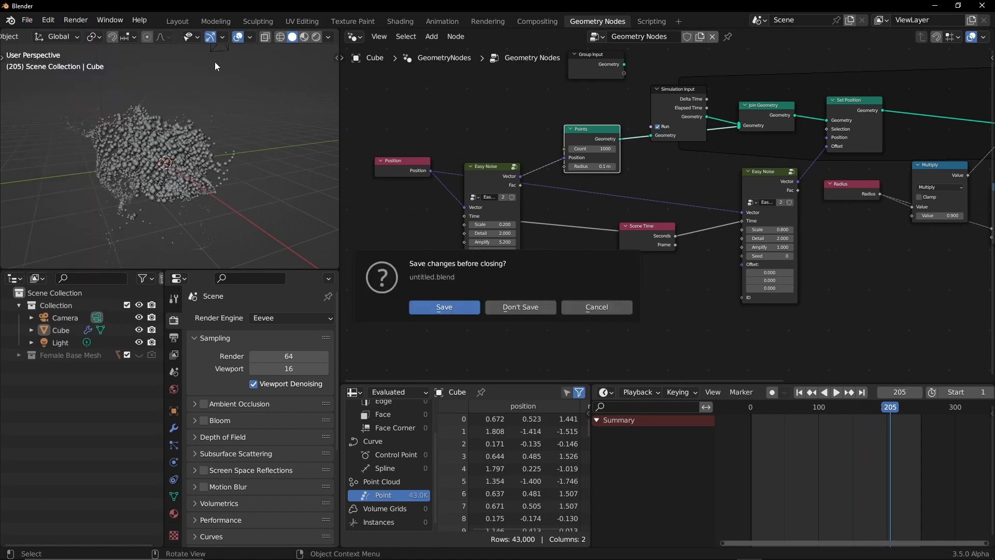
click(515, 308)
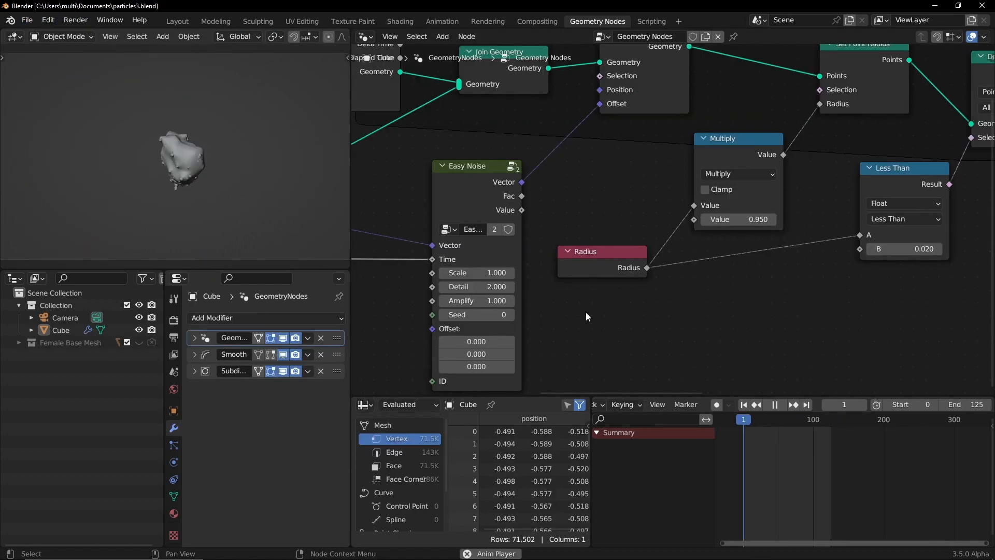
- Play the goo simulation and bring the volume-meshing nodes into view
key(space)
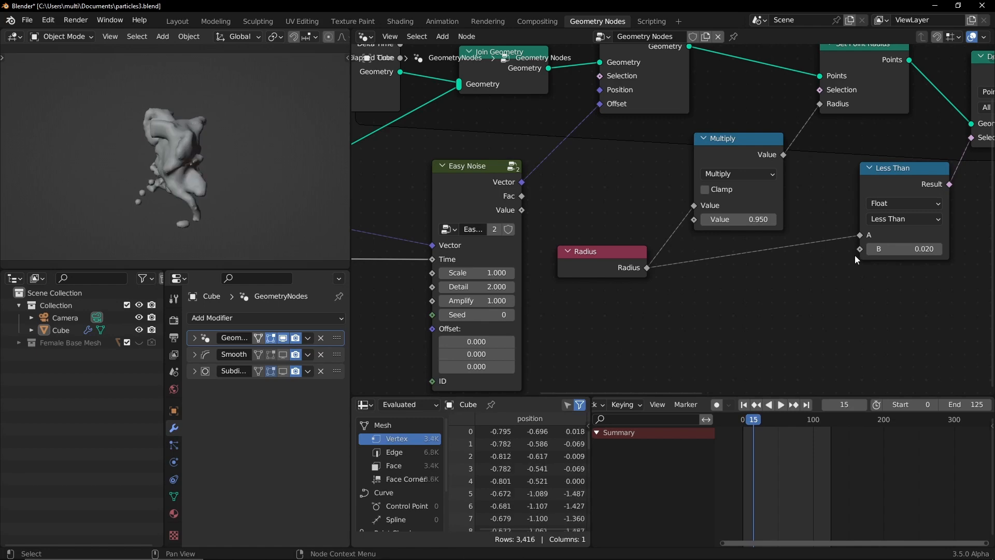
mouse_move(861, 251)
middle_down()
mouse_move(560, 304)
mouse_move(579, 278)
mouse_move(388, 265)
middle_up()
- Mute the Join Geometry node so the viewport shows the raw simulated points
middle_drag(777, 257, 627, 246)
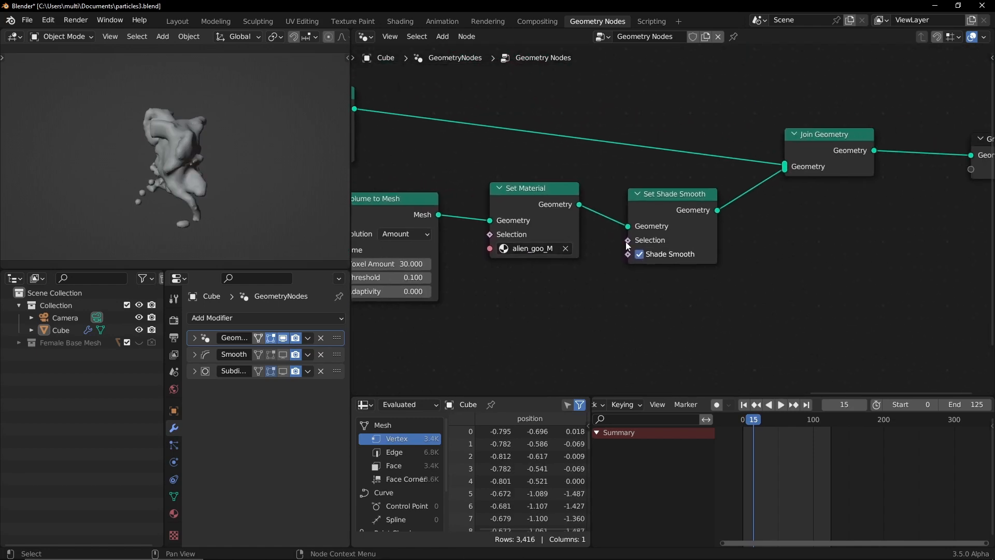
mouse_move(819, 150)
middle_down()
mouse_move(584, 179)
mouse_move(807, 182)
middle_up()
middle_drag(786, 233, 600, 242)
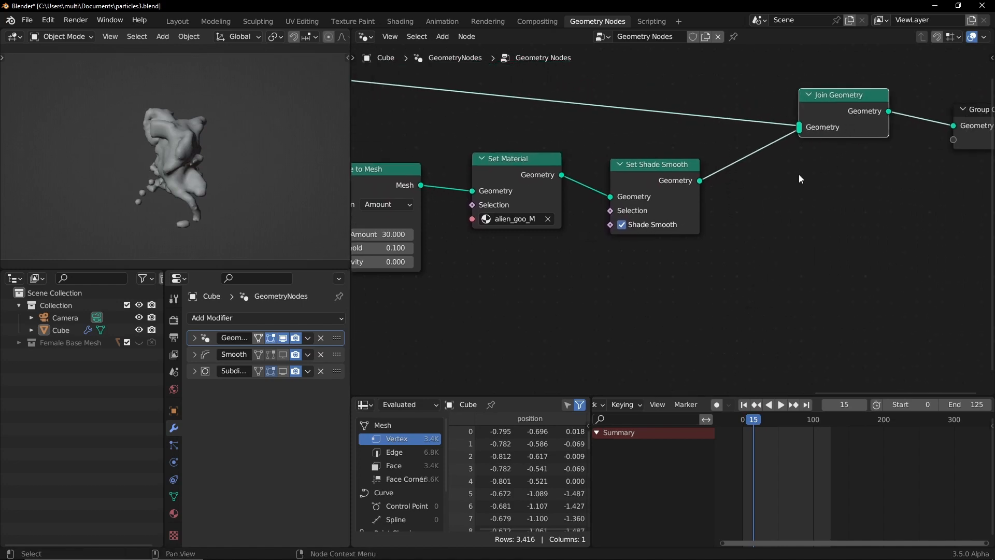
key(m)
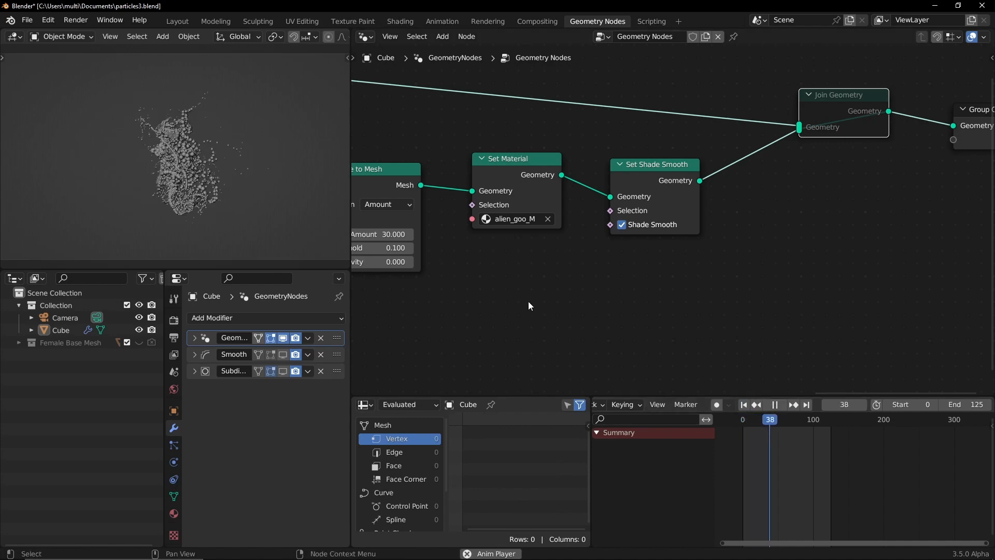
- Pan and zoom through the node tree from Points to Volume through to Group Output
middle_drag(528, 305, 476, 240)
scroll(533, 234, down, 2)
scroll(532, 233, down, 2)
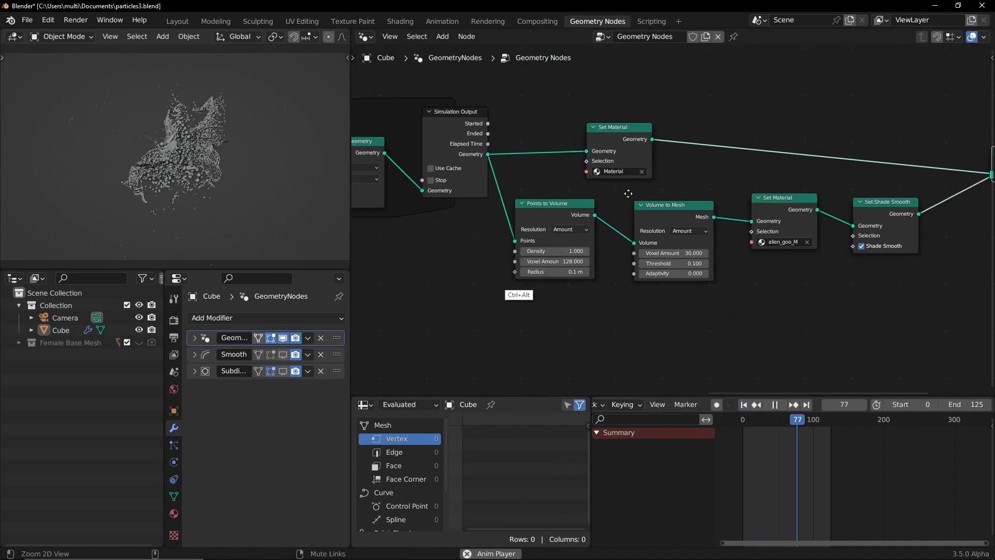
scroll(505, 241, down, 2)
middle_drag(478, 252, 855, 213)
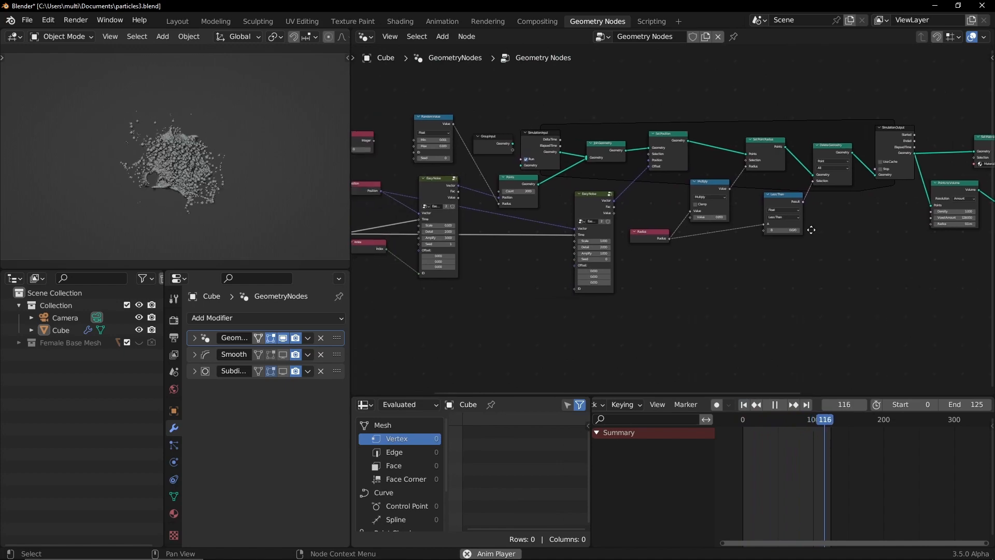
scroll(671, 235, up, 2)
scroll(671, 236, up, 3)
scroll(671, 236, up, 1)
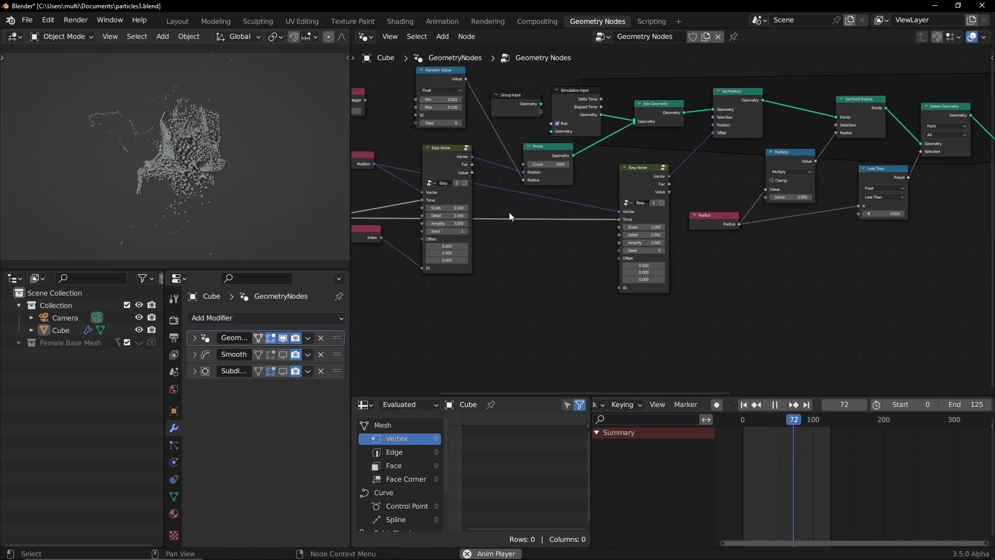
middle_drag(518, 274, 598, 281)
scroll(523, 284, up, 2)
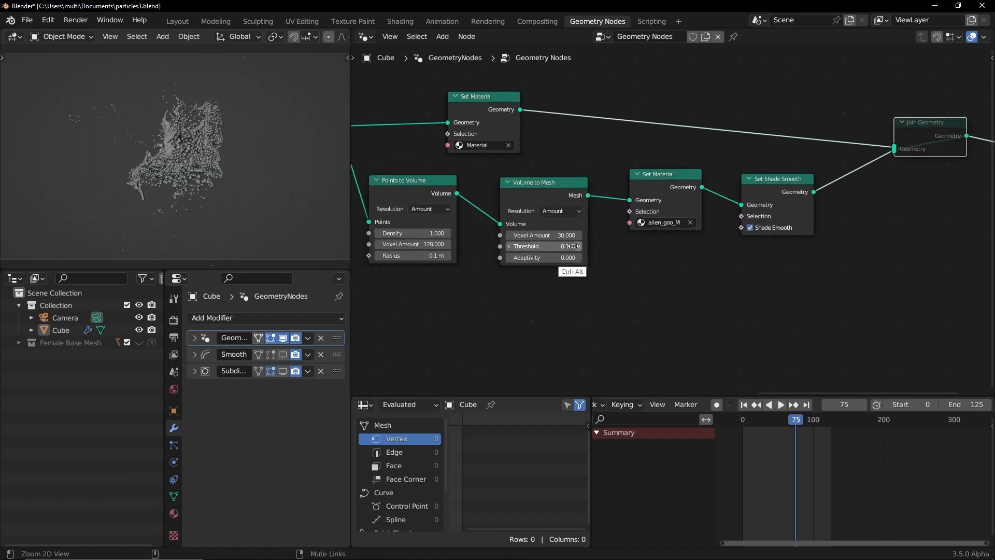
scroll(545, 248, up, 2)
middle_drag(591, 187, 610, 186)
mouse_move(689, 276)
middle_down()
mouse_move(511, 289)
mouse_move(633, 270)
mouse_move(538, 215)
middle_up()
drag(539, 215, 536, 218)
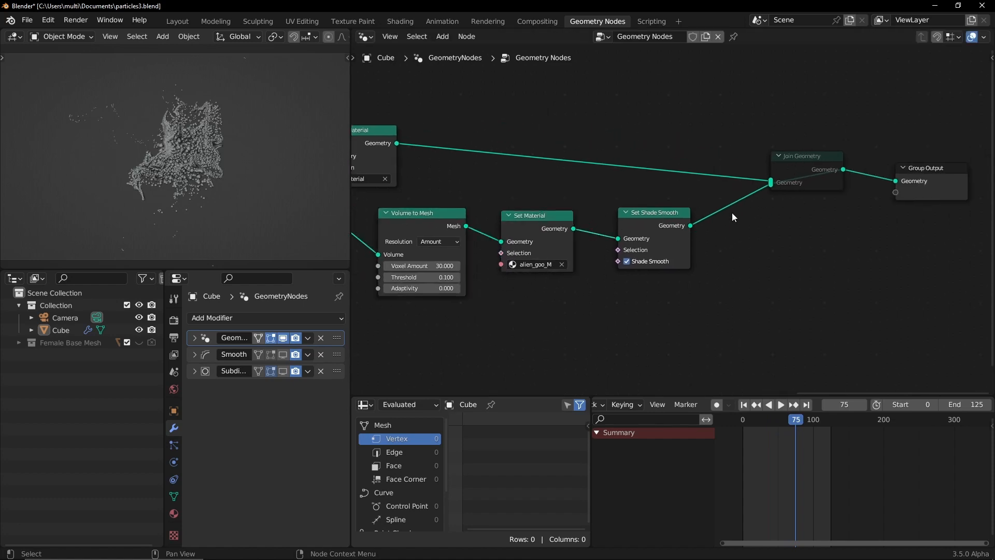
- Unmute Join Geometry to restore the goo mesh and replay from frame 1, pausing at frame 18
click(791, 182)
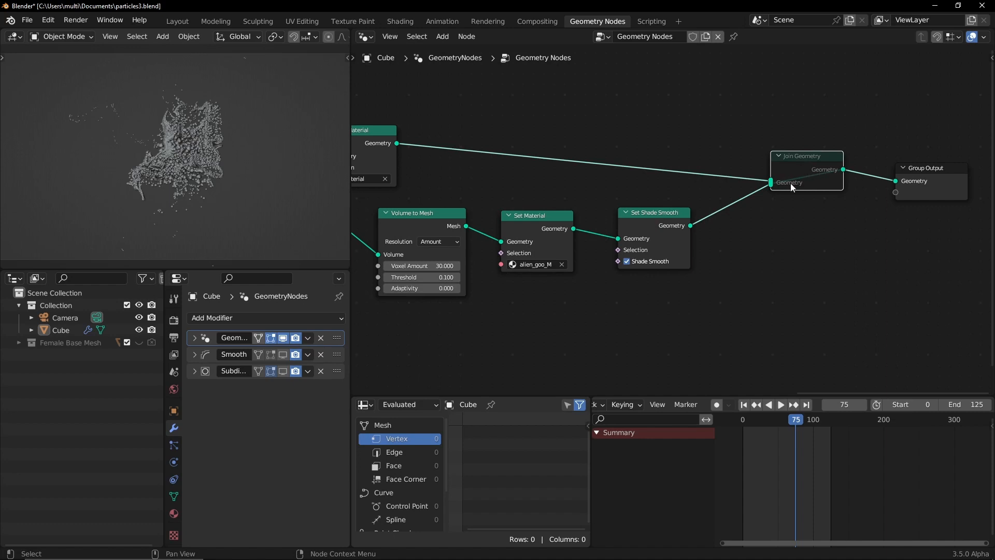
key(m)
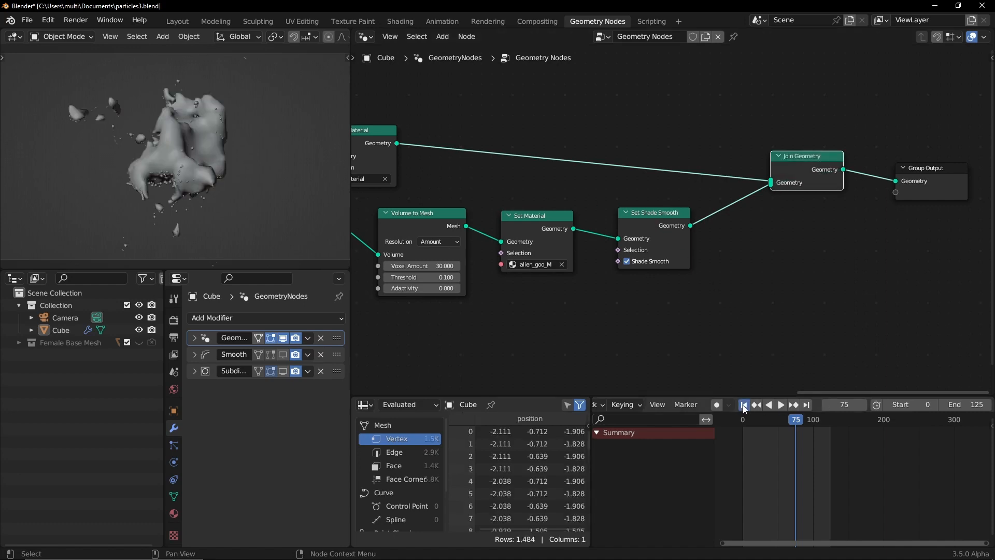
click(742, 405)
click(781, 405)
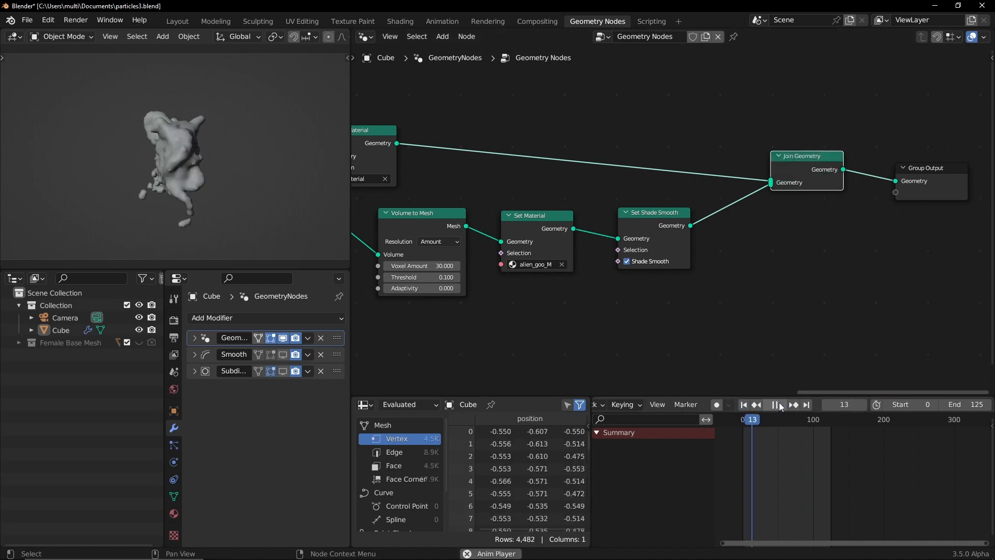
click(780, 404)
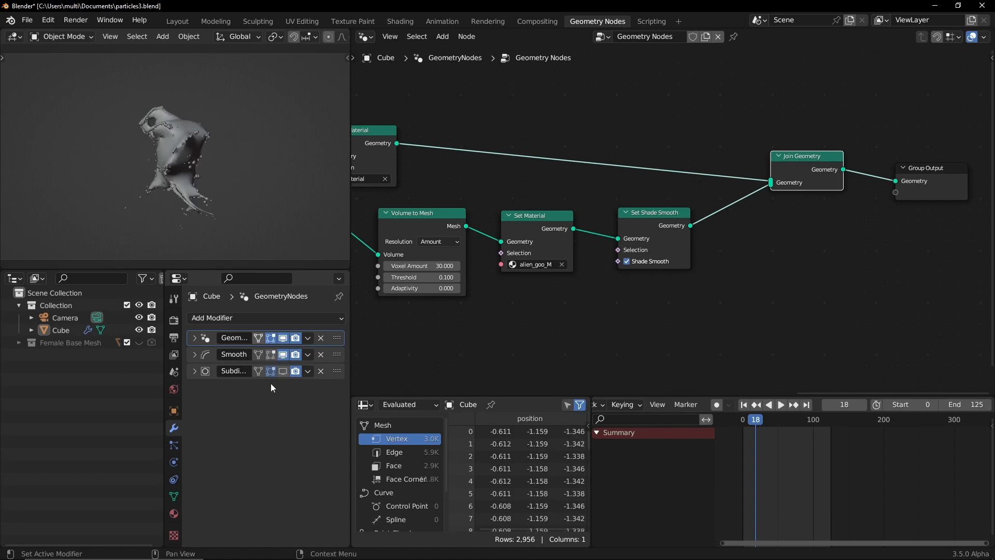
- Reveal the Smooth modifier (Factor 1, Repeat 20) and level-2 Subdivision settings while playing
click(194, 354)
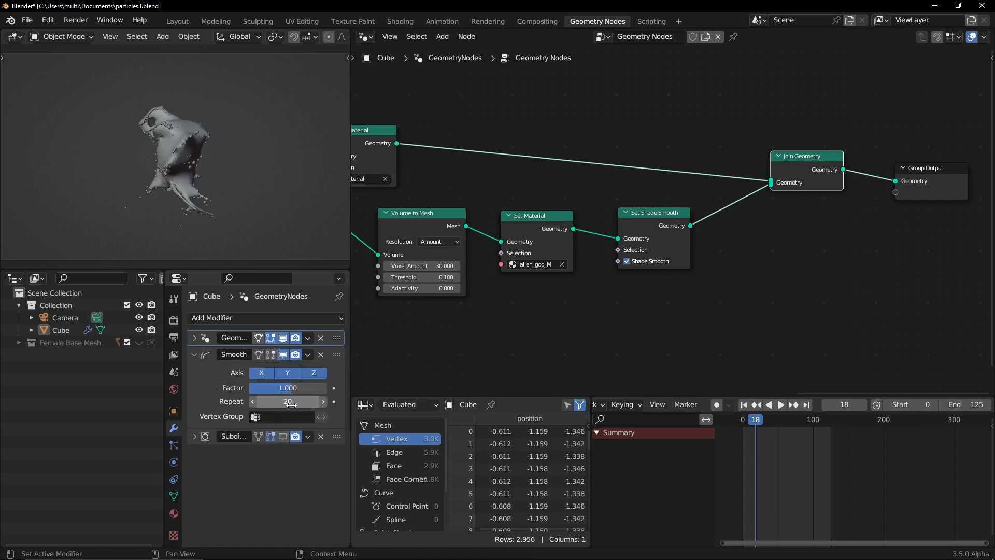
middle_drag(193, 206, 285, 176)
scroll(250, 180, up, 3)
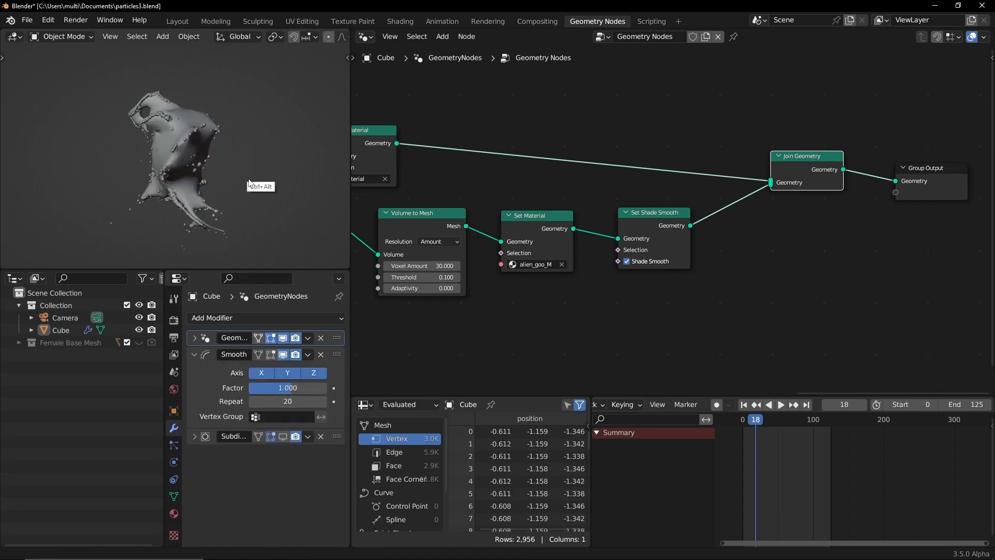
key(space)
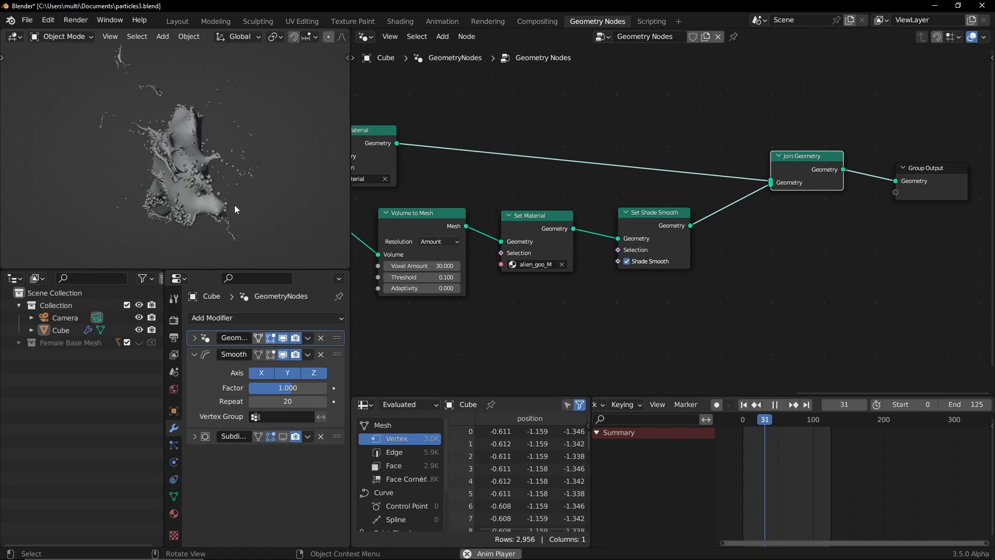
click(195, 436)
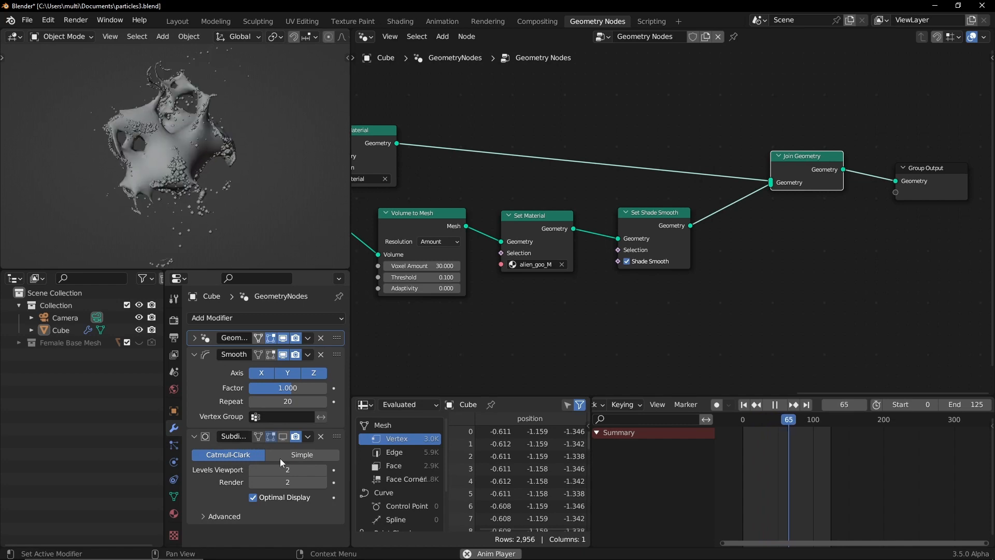
click(195, 436)
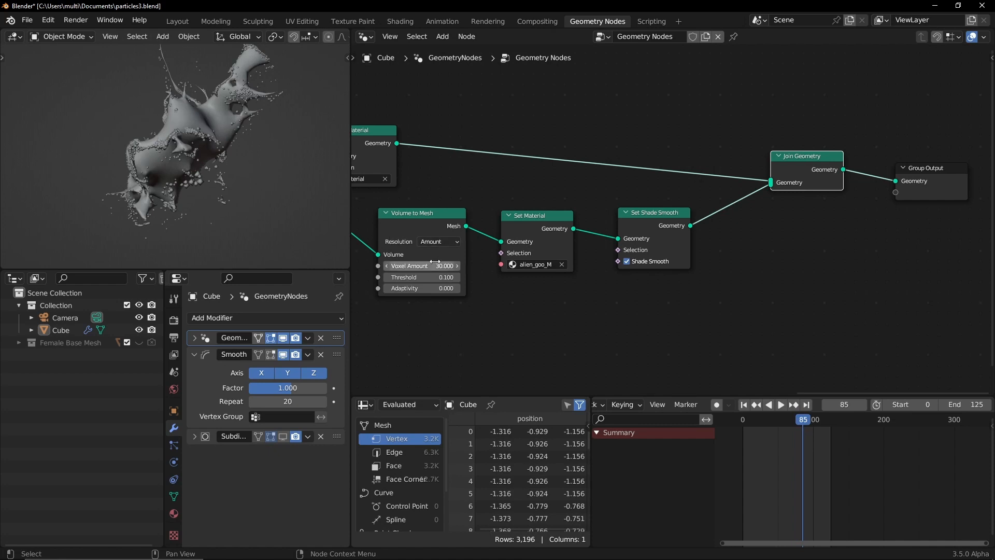
scroll(544, 233, down, 4)
mouse_move(543, 260)
middle_down()
mouse_move(658, 212)
mouse_move(626, 226)
mouse_move(608, 187)
middle_up()
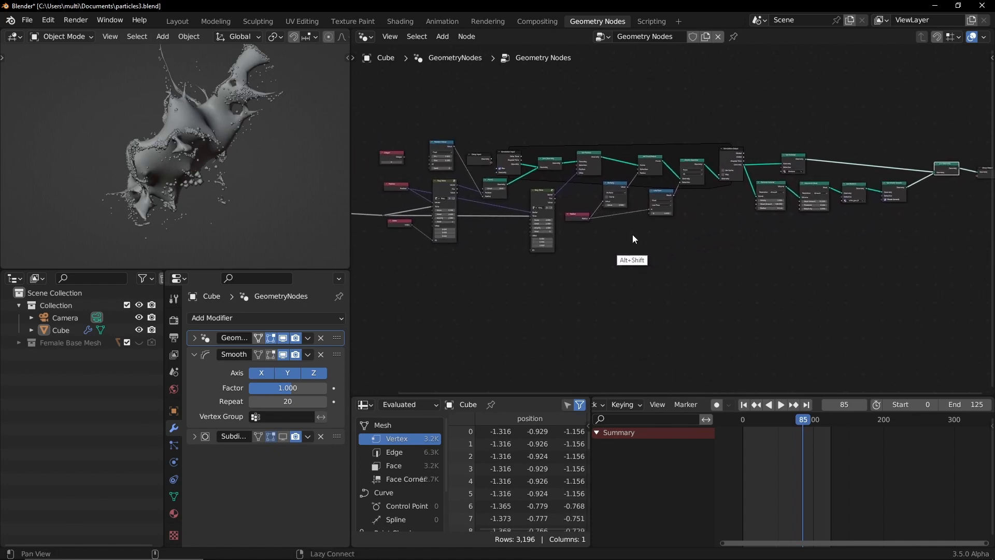